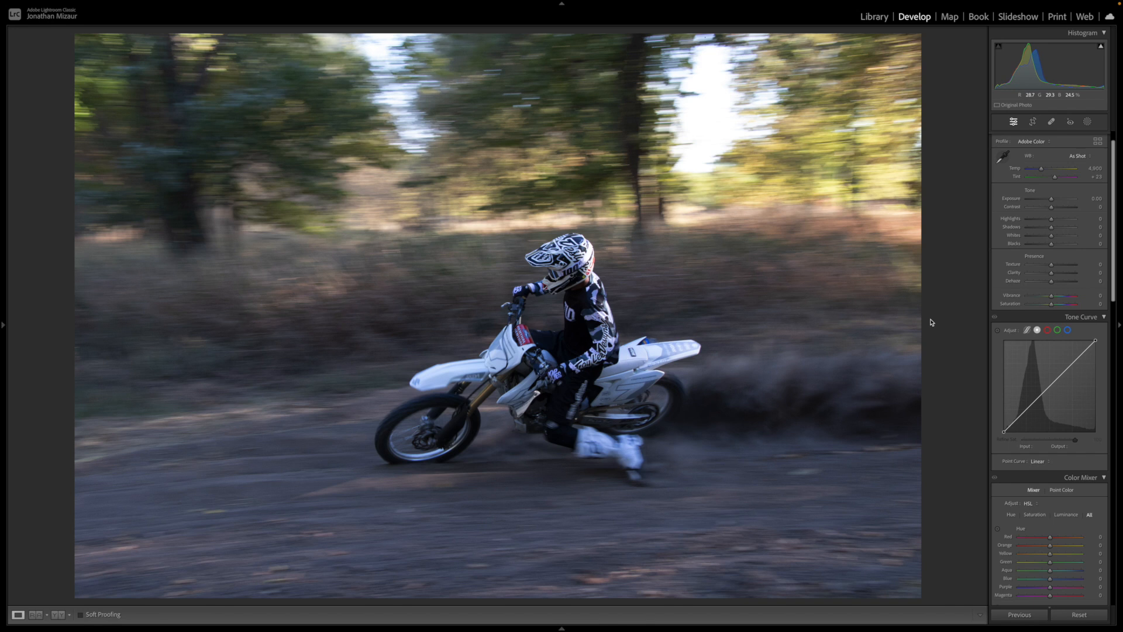
# - Change the photo's colour profile to Adobe Neutral
pyautogui.scroll(1, 1028, 217)
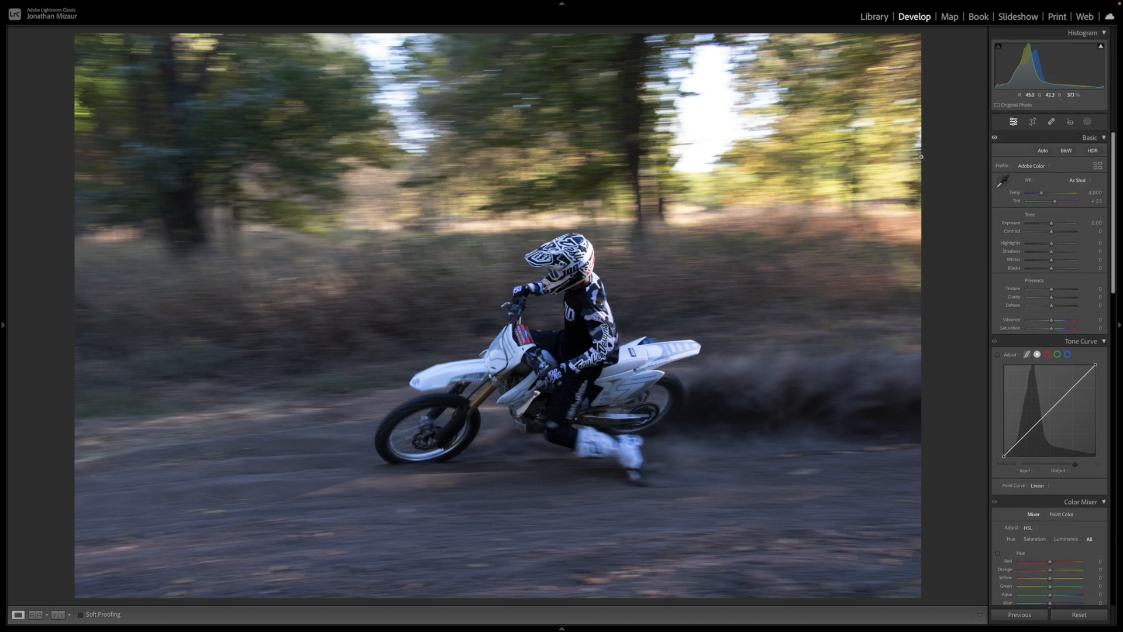
pyautogui.click(1033, 122)
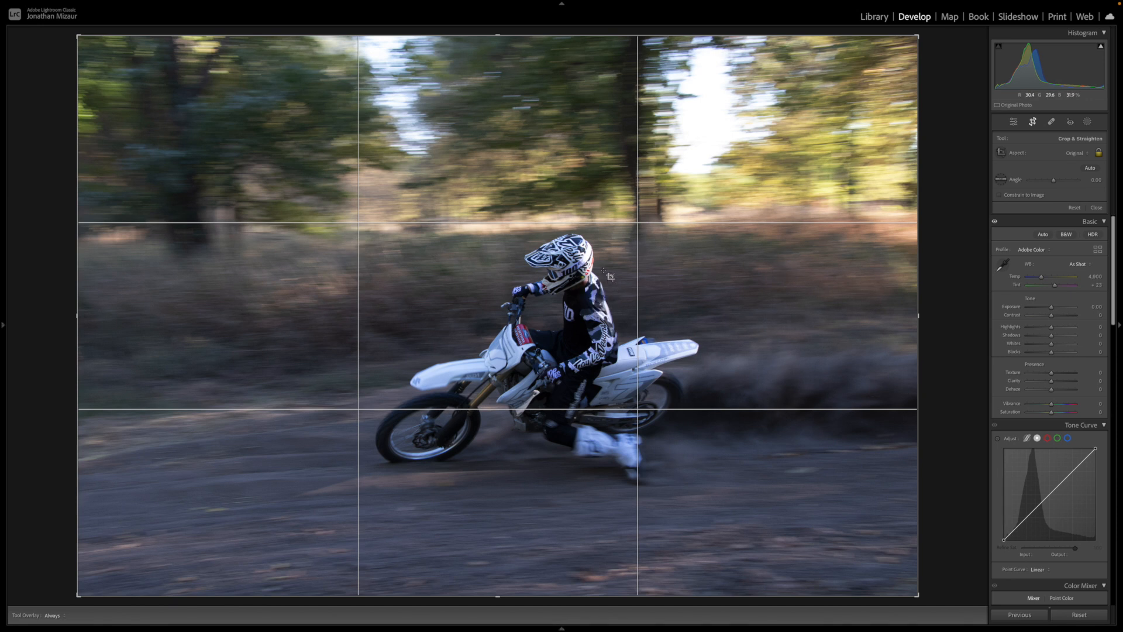
pyautogui.click(1031, 122)
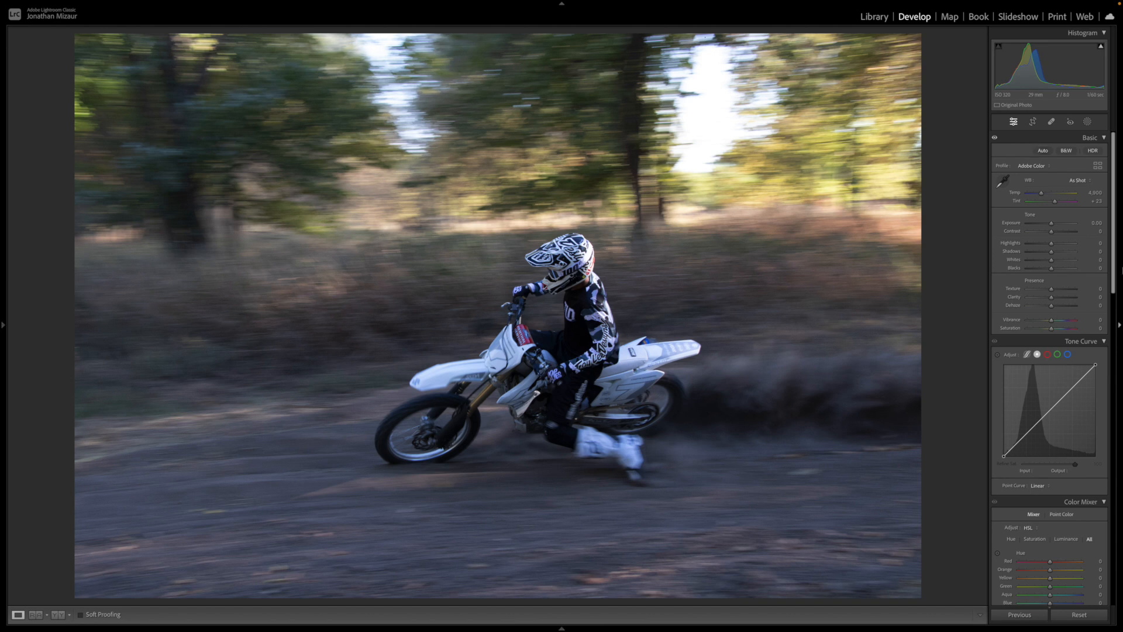
pyautogui.click(1045, 171)
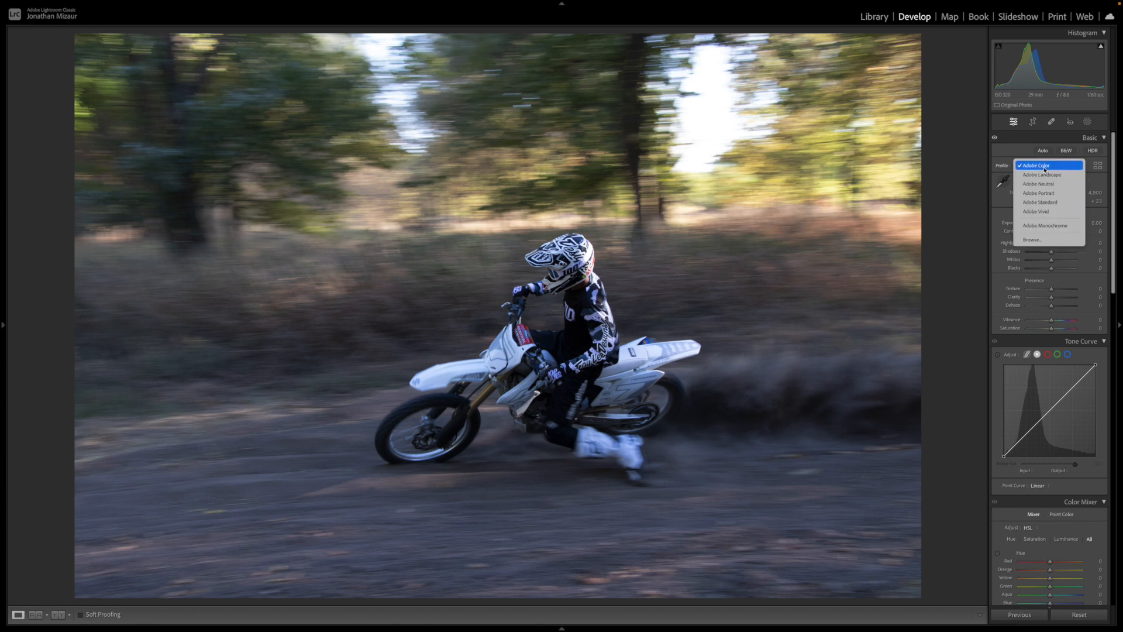
pyautogui.click(1048, 185)
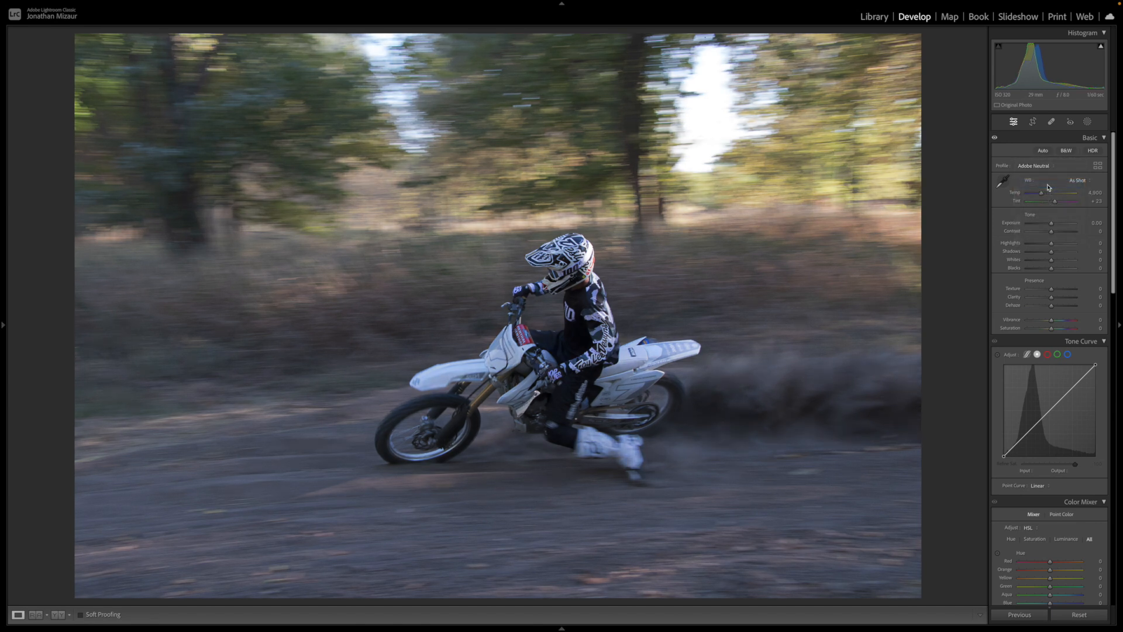
# - Enable chromatic aberration removal and lens profile corrections, and check the available lens makes
pyautogui.scroll(-6, 1061, 392)
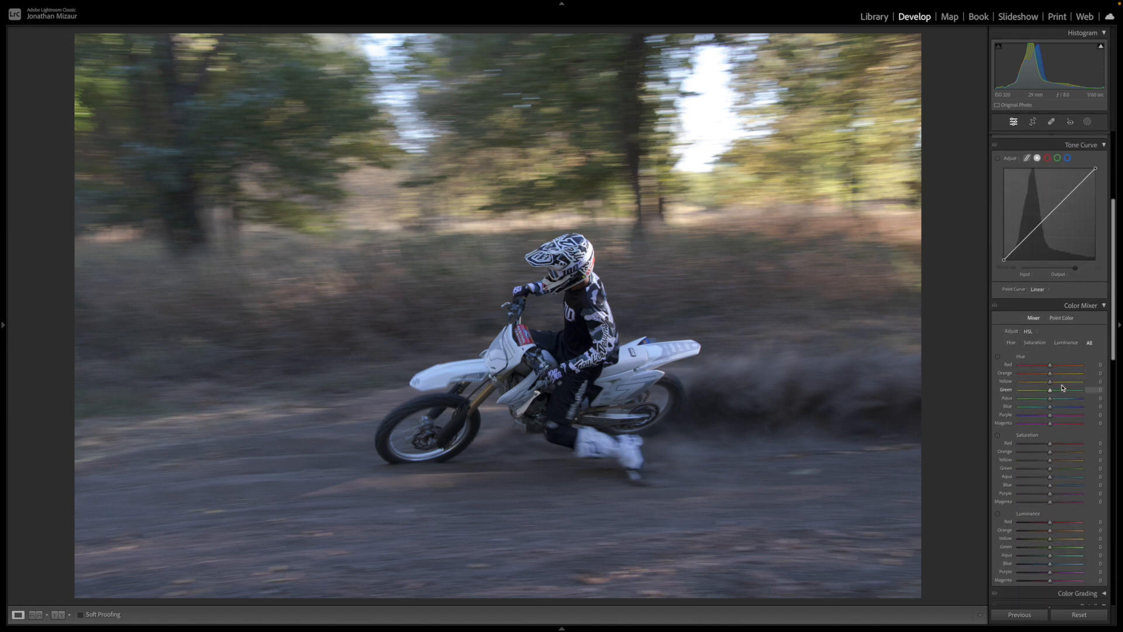
pyautogui.scroll(-15, 1062, 379)
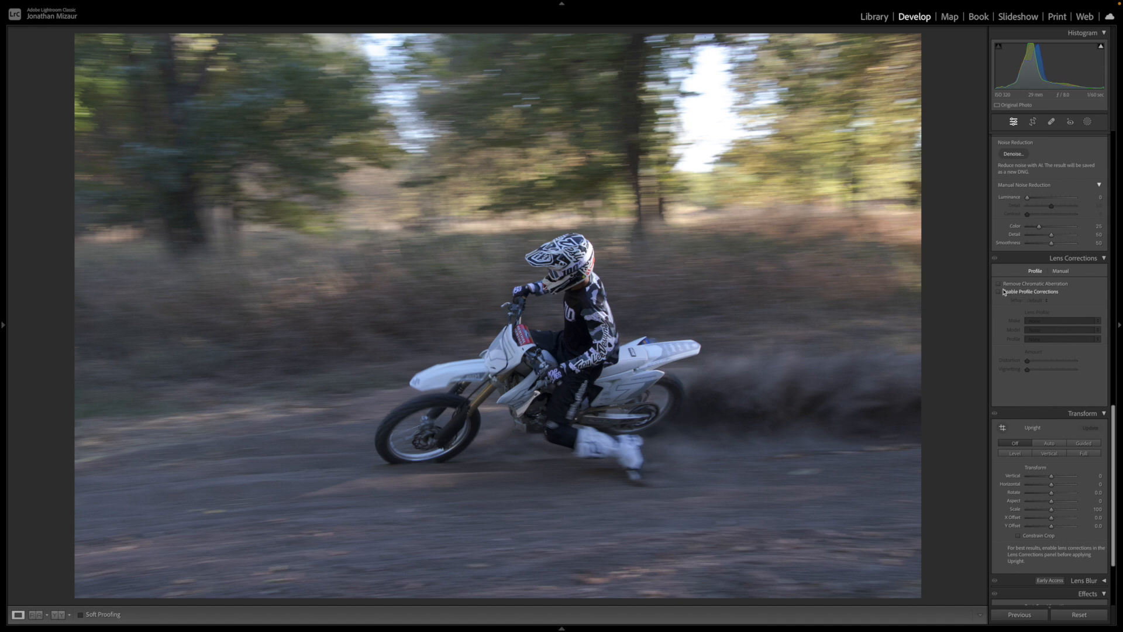
pyautogui.click(1002, 284)
pyautogui.click(1004, 293)
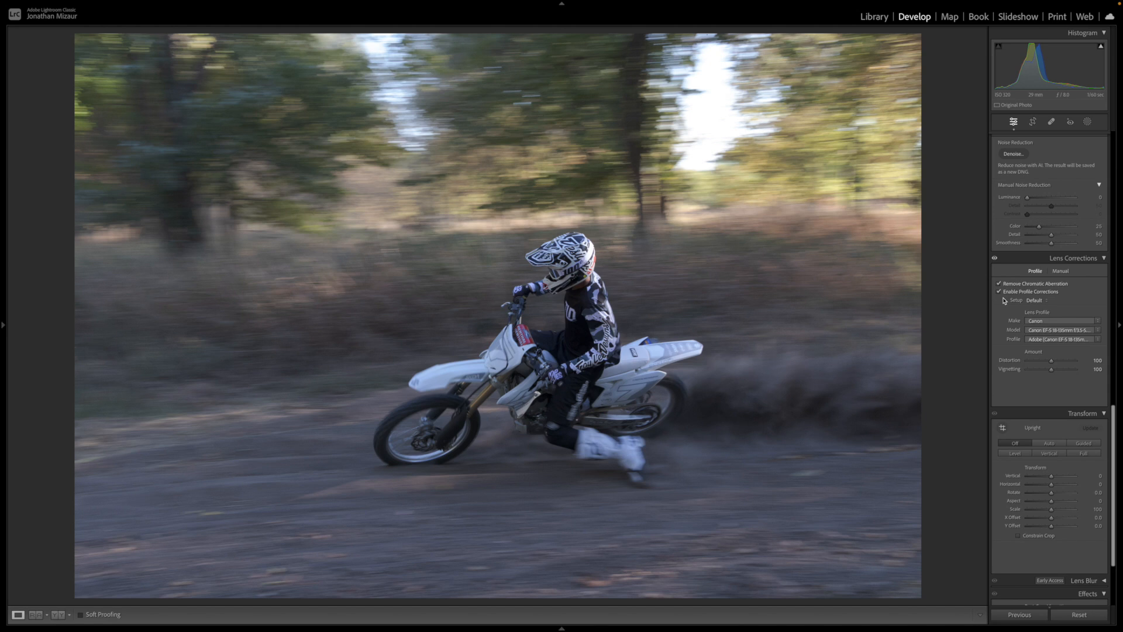
pyautogui.click(1042, 321)
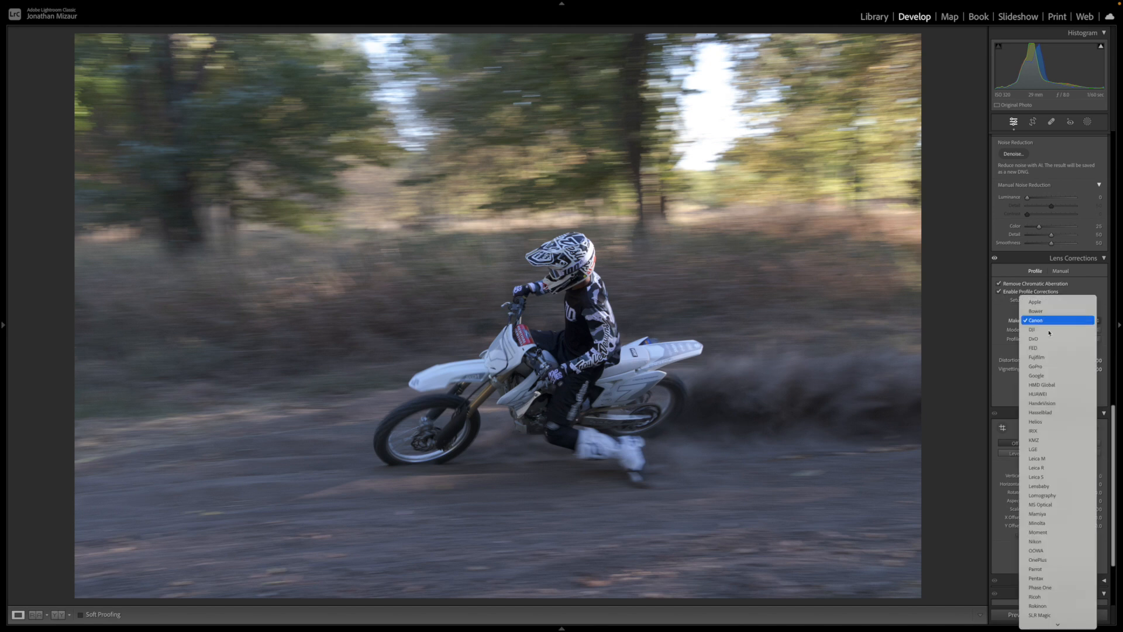
pyautogui.click(1014, 310)
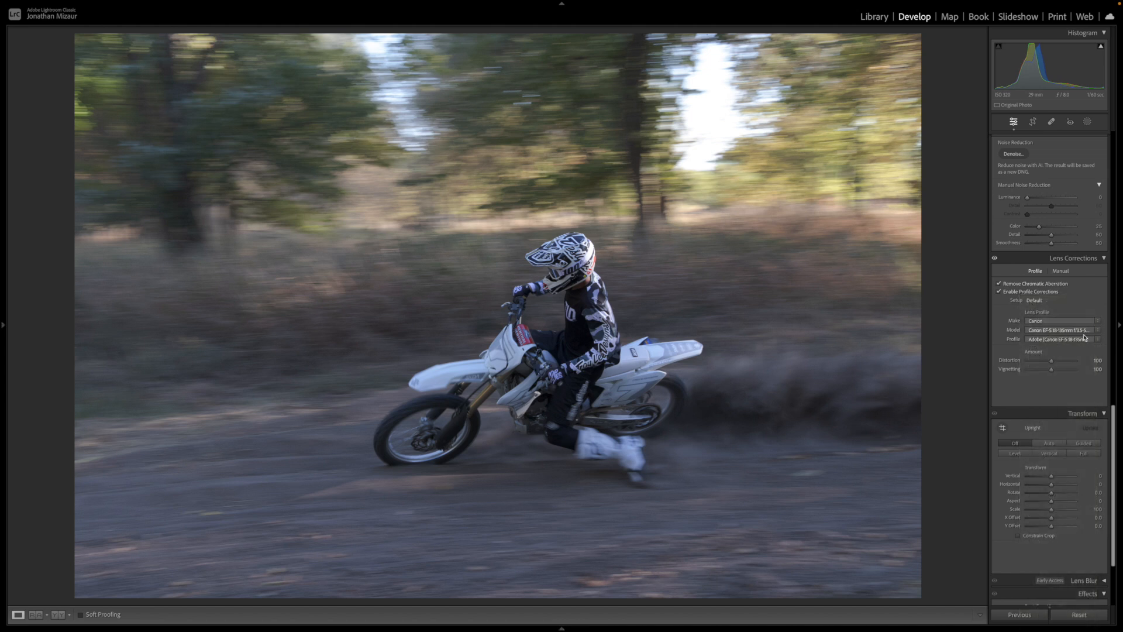
# - Raise the photo's overall exposure to +0.20
pyautogui.scroll(3, 1048, 340)
pyautogui.scroll(20, 1048, 341)
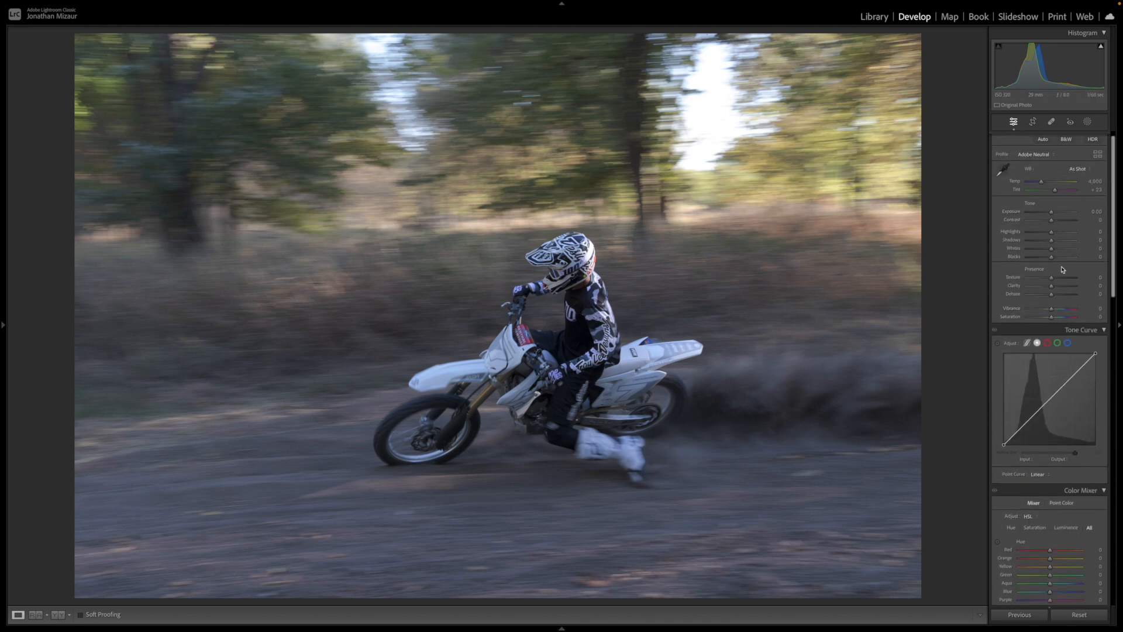
pyautogui.scroll(1, 1054, 270)
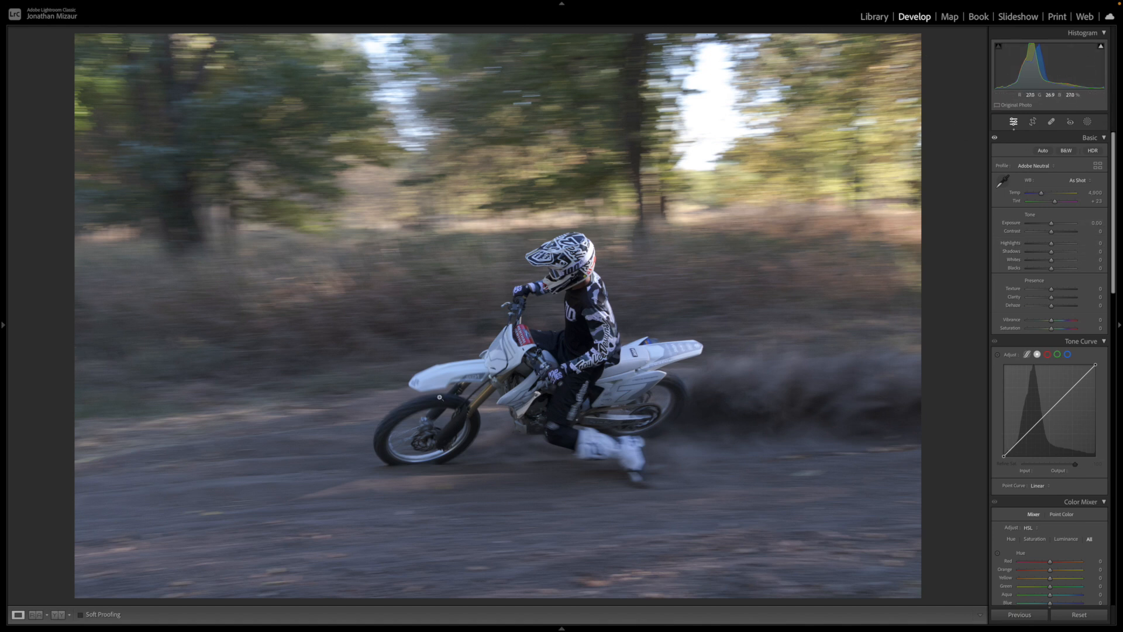
pyautogui.click(1097, 222)
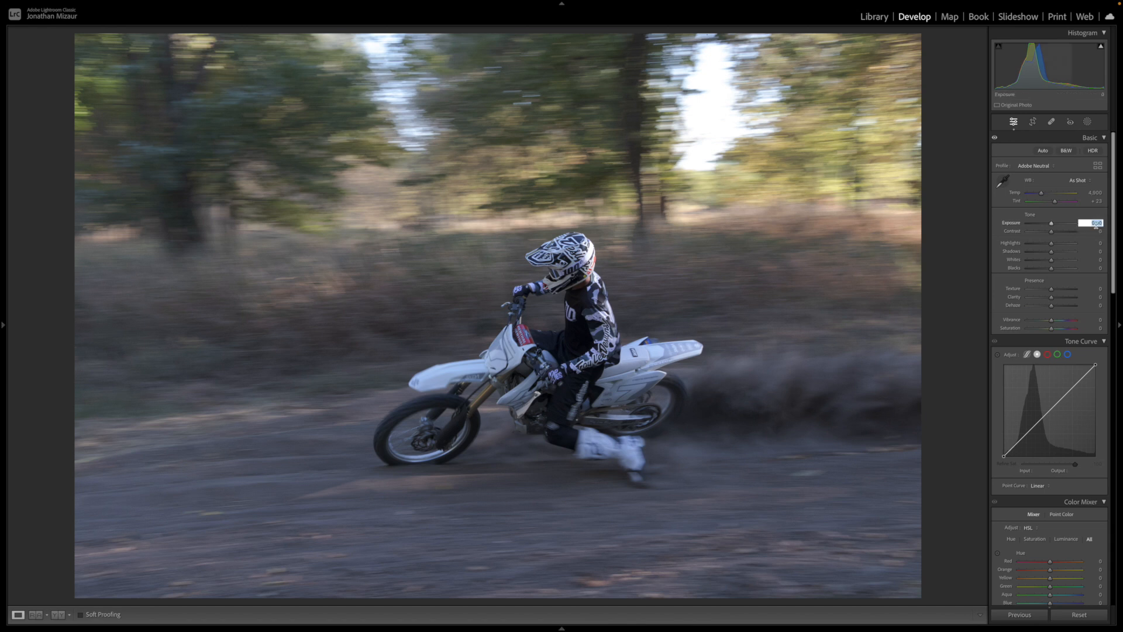
pyautogui.press('Up')
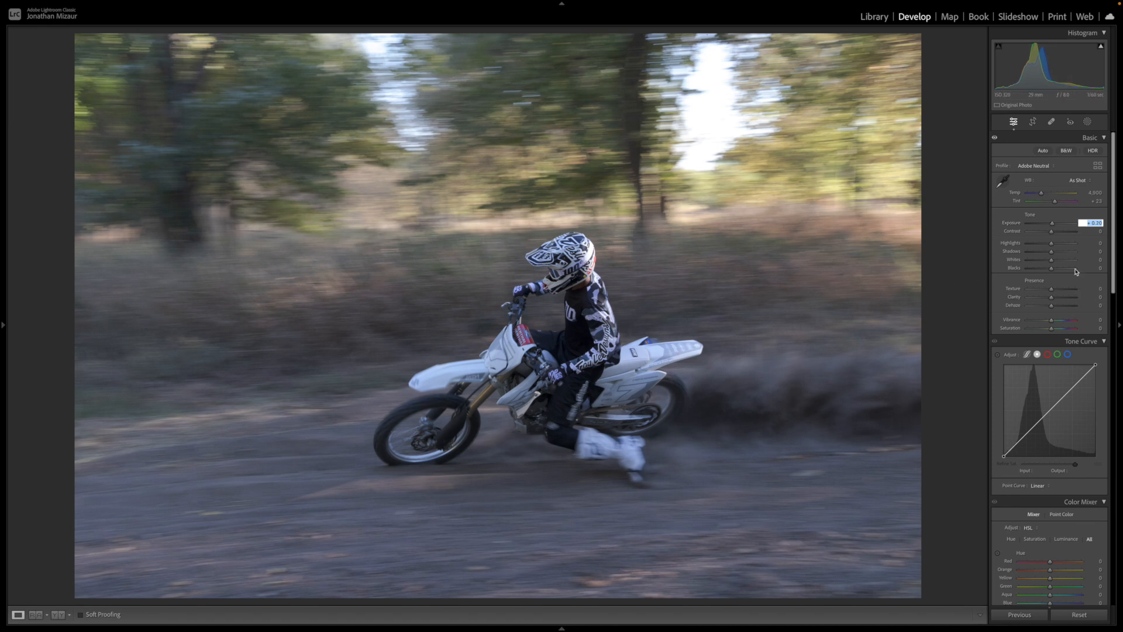
# - Anchor the tone curve's midpoint at 128 and raise its upper part, with a highlight point at input 205, output 229
pyautogui.click(1049, 410)
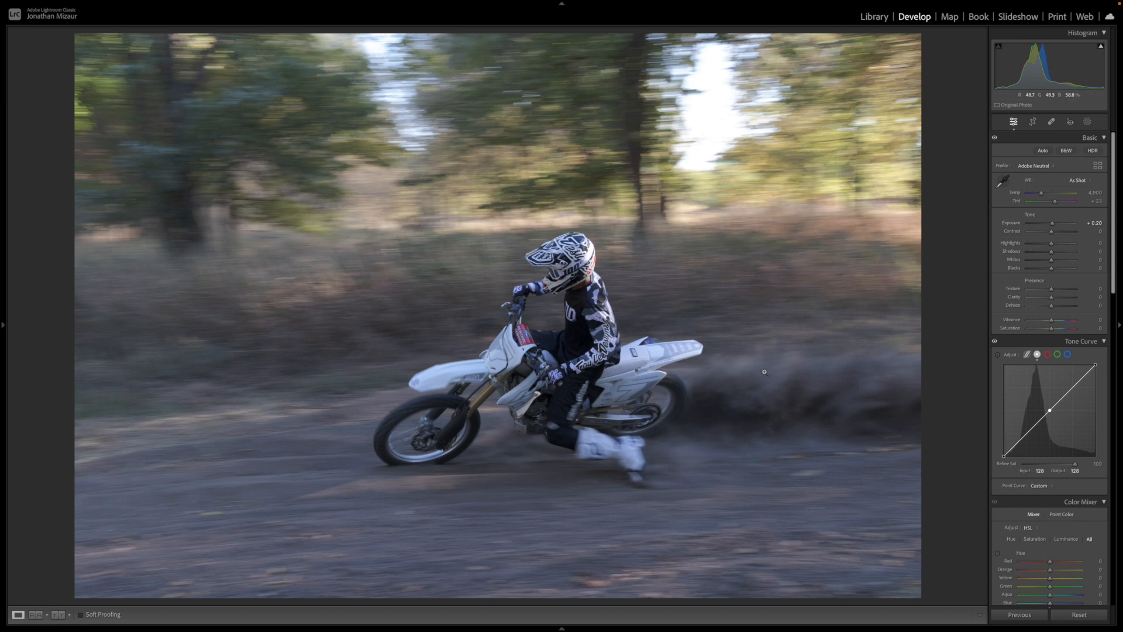
pyautogui.moveTo(1065, 393); pyautogui.dragTo(1079, 376)
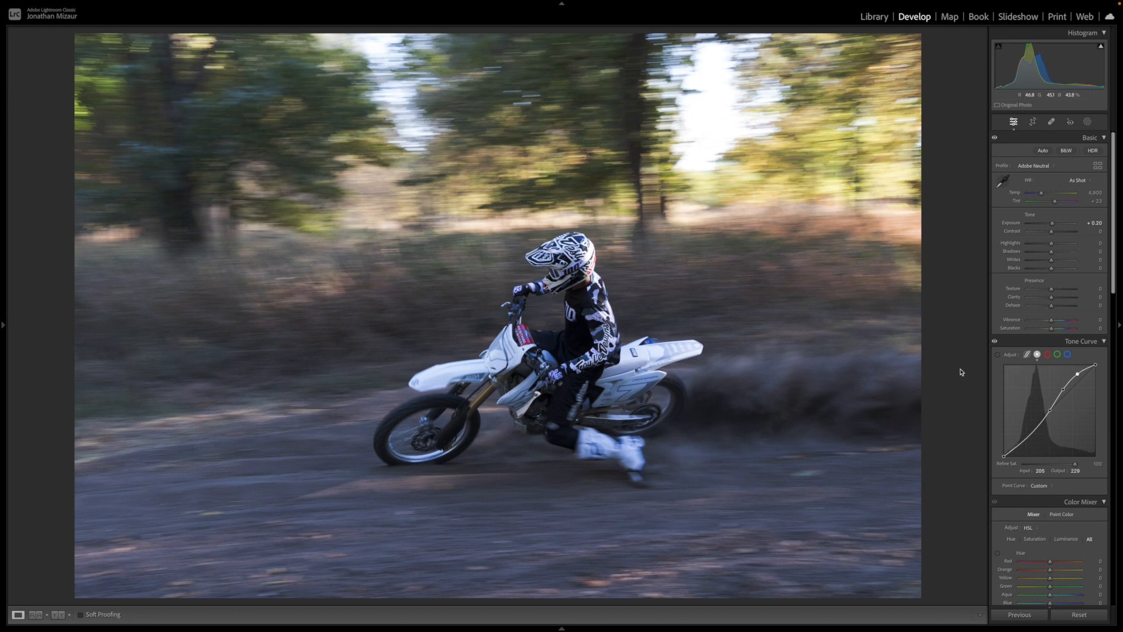
pyautogui.scroll(-1, 1048, 406)
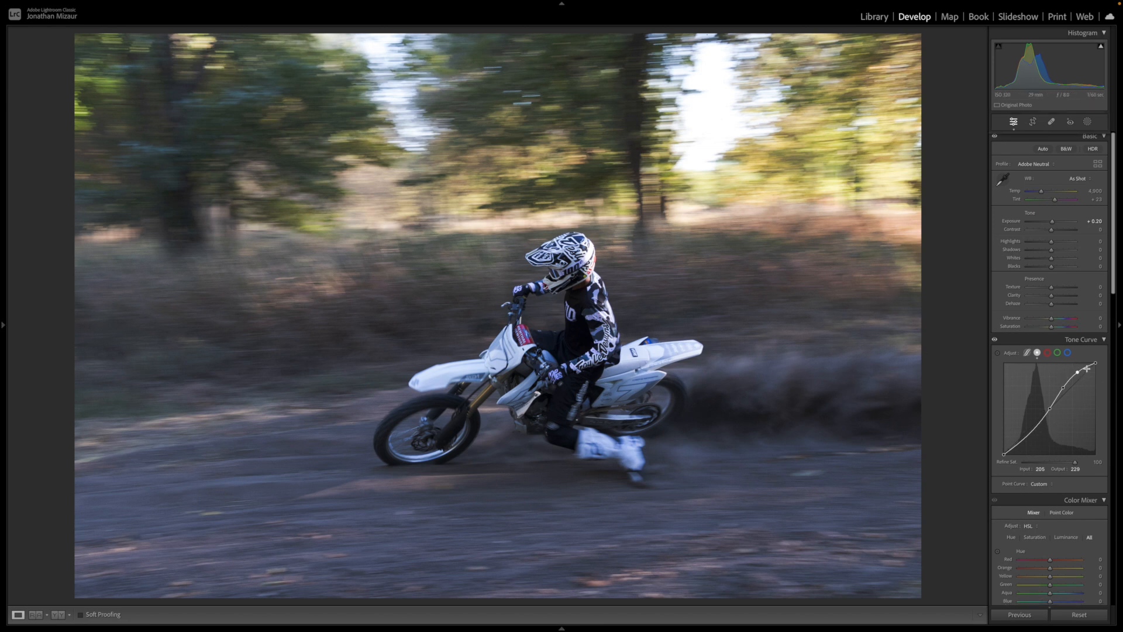
pyautogui.scroll(1, 1020, 418)
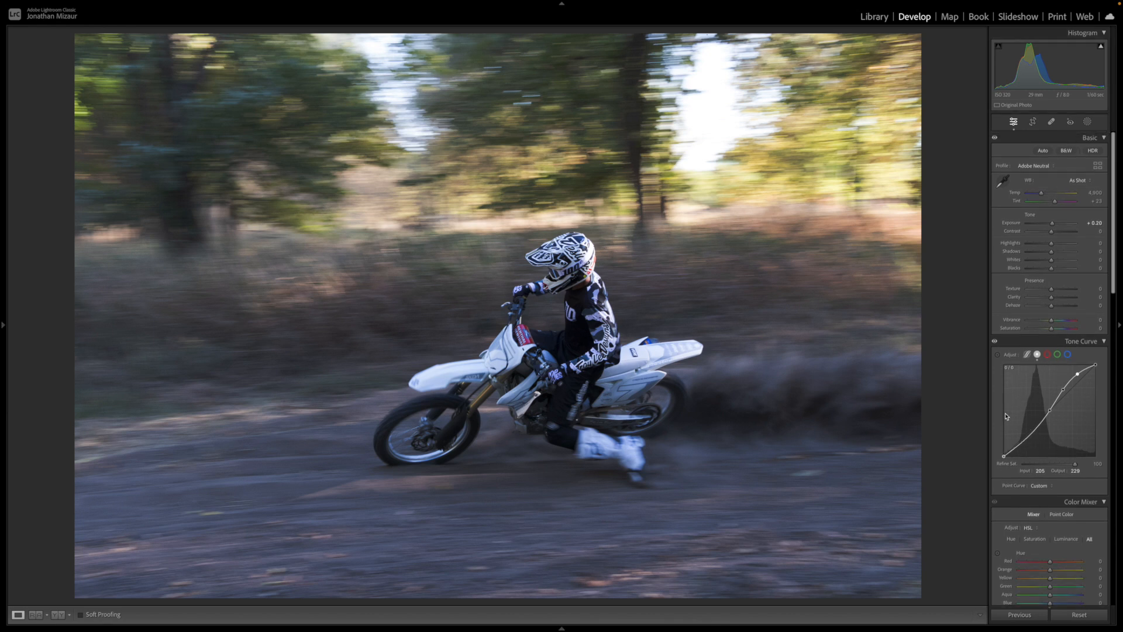
# - Lower the dark part of the tone curve with points at input 89, output 76 and input 43, output 27
pyautogui.moveTo(1039, 426)
pyautogui.mouseDown()
pyautogui.moveTo(1046, 449)
pyautogui.moveTo(1035, 429)
pyautogui.mouseUp()
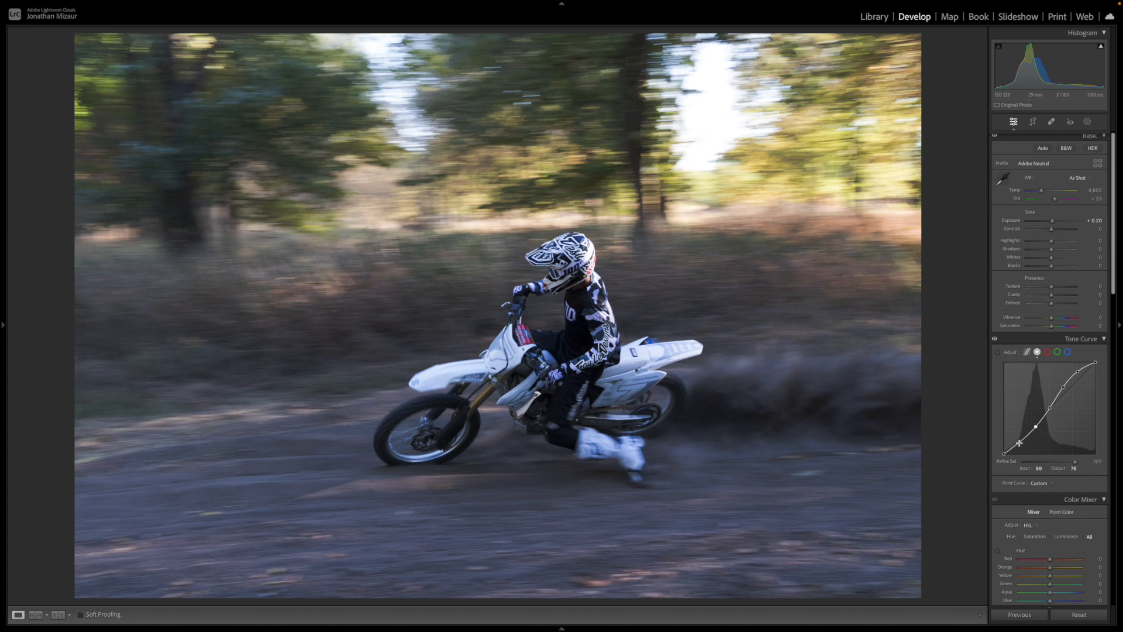
pyautogui.click(1018, 444)
pyautogui.moveTo(1102, 48)
# - Lift the photo's shadows to +8 in the basic tone adjustments
pyautogui.scroll(-3, 1028, 258)
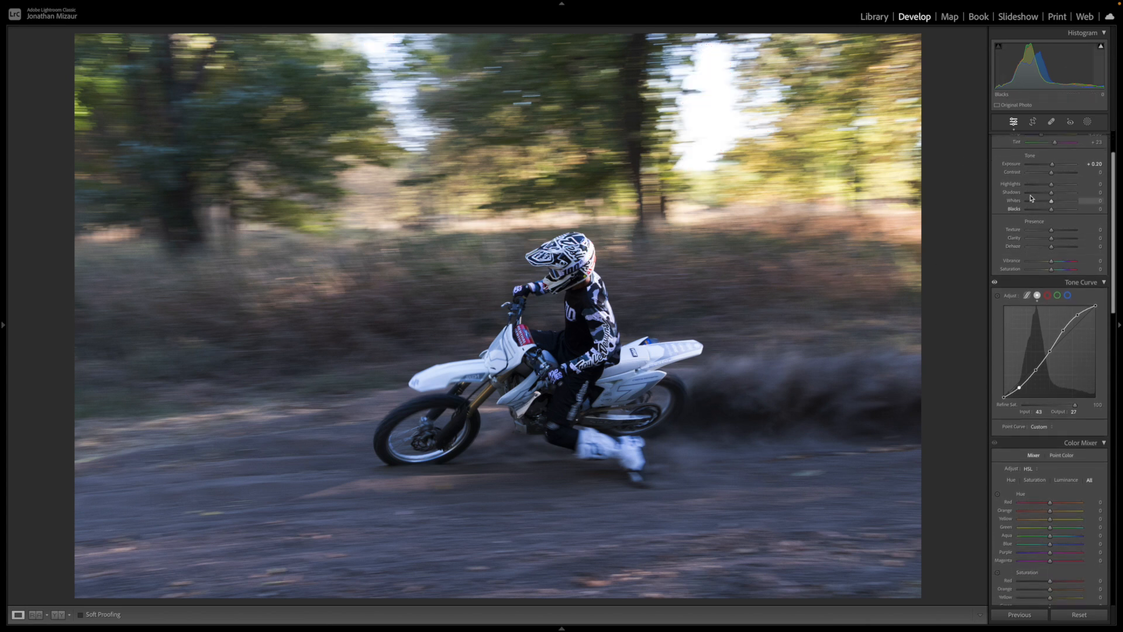
pyautogui.scroll(3, 1031, 198)
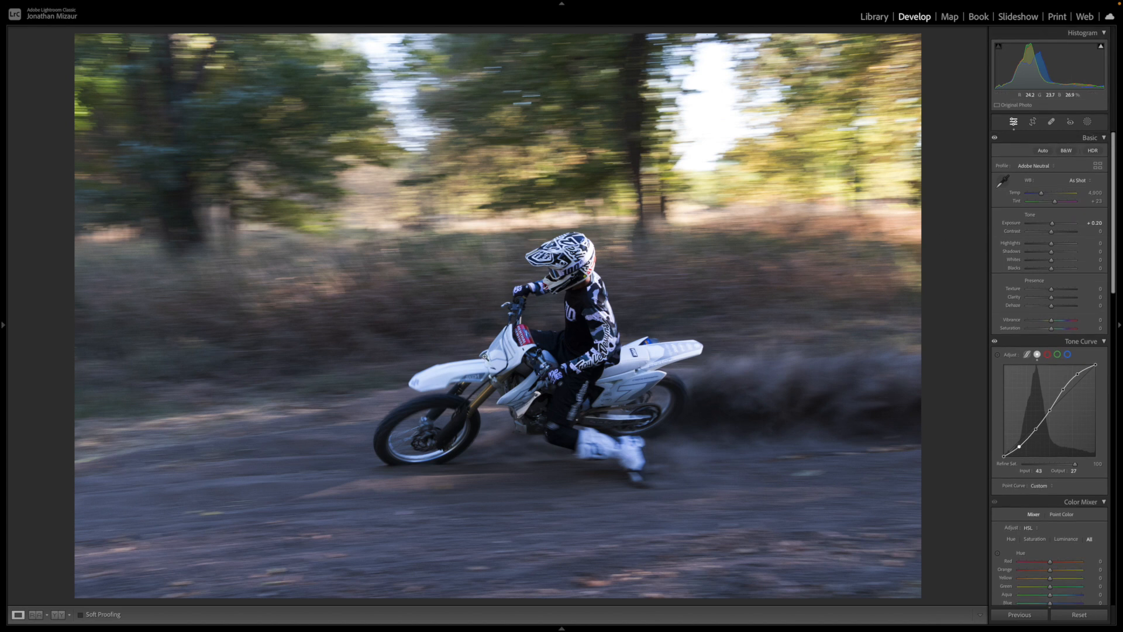
pyautogui.click(1091, 252)
# - Set the photo's sharpening amount to 70
pyautogui.scroll(-1, 1016, 327)
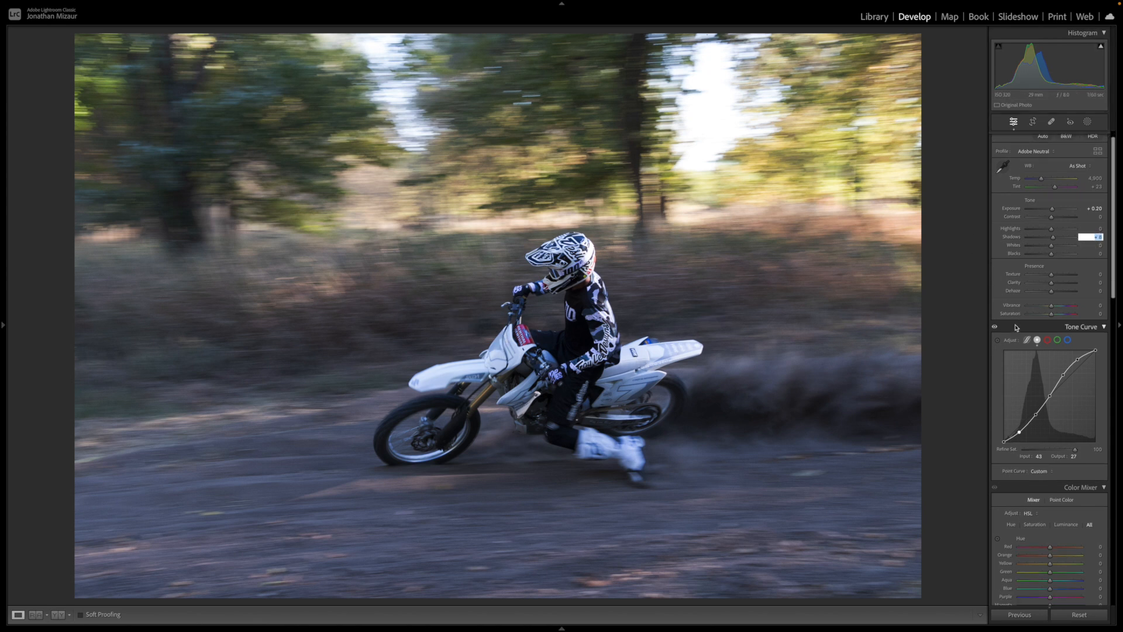
pyautogui.scroll(-2, 1016, 328)
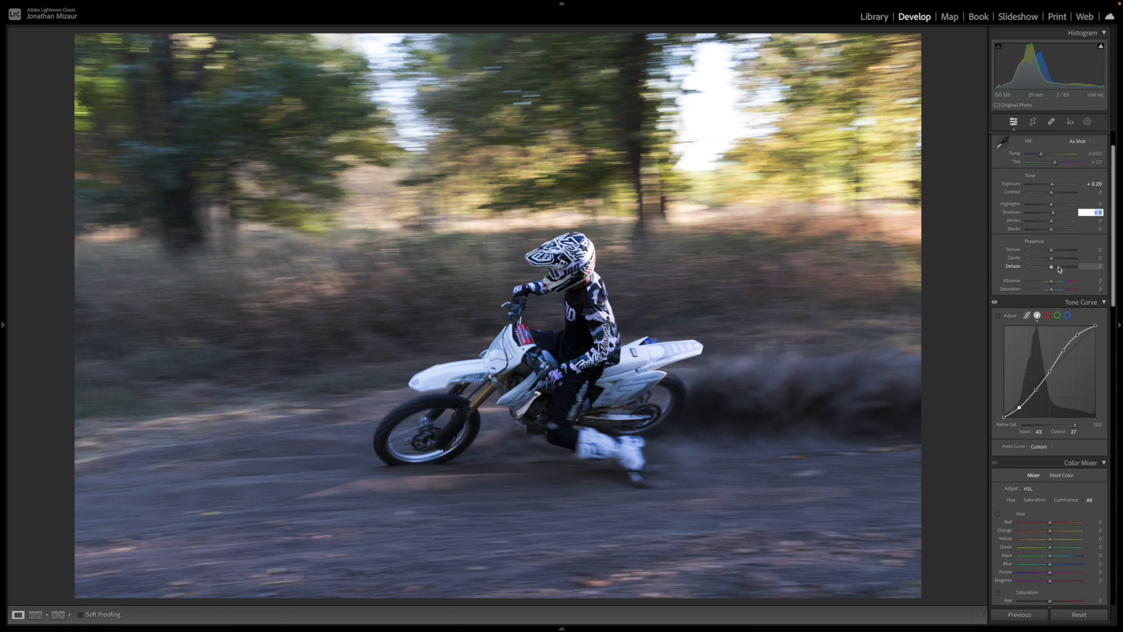
pyautogui.click(1093, 259)
pyautogui.scroll(-20, 1050, 319)
pyautogui.scroll(-8, 1049, 319)
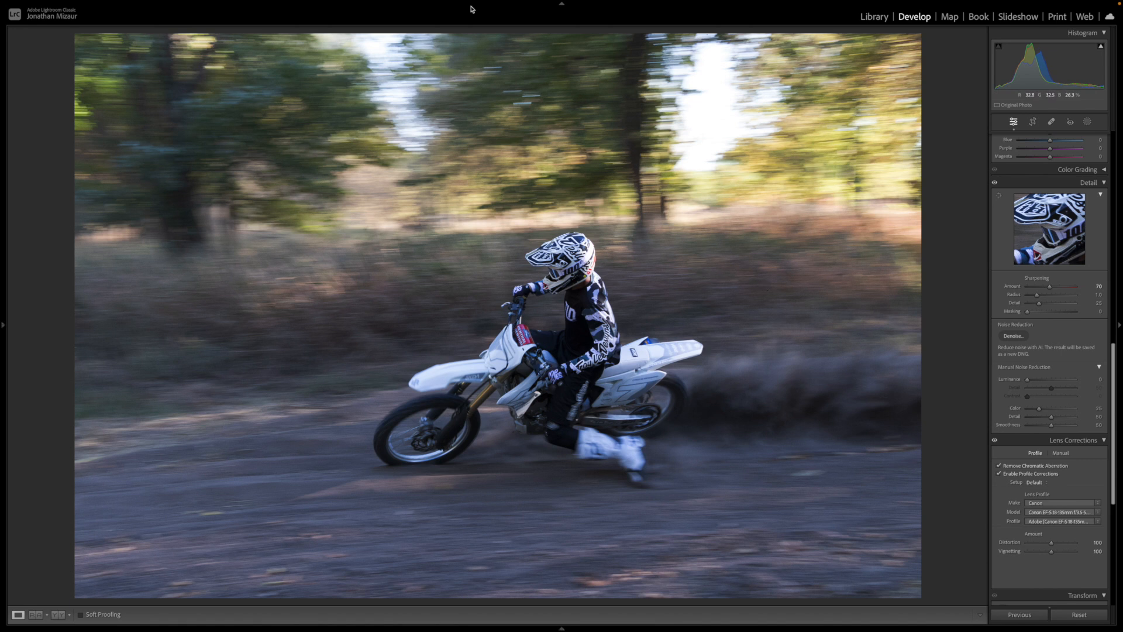
# - Inspect the sharpness of the rider and bike at 100% zoom, and return to the full-photo view
pyautogui.moveTo(370, 4)
pyautogui.click(187, 5)
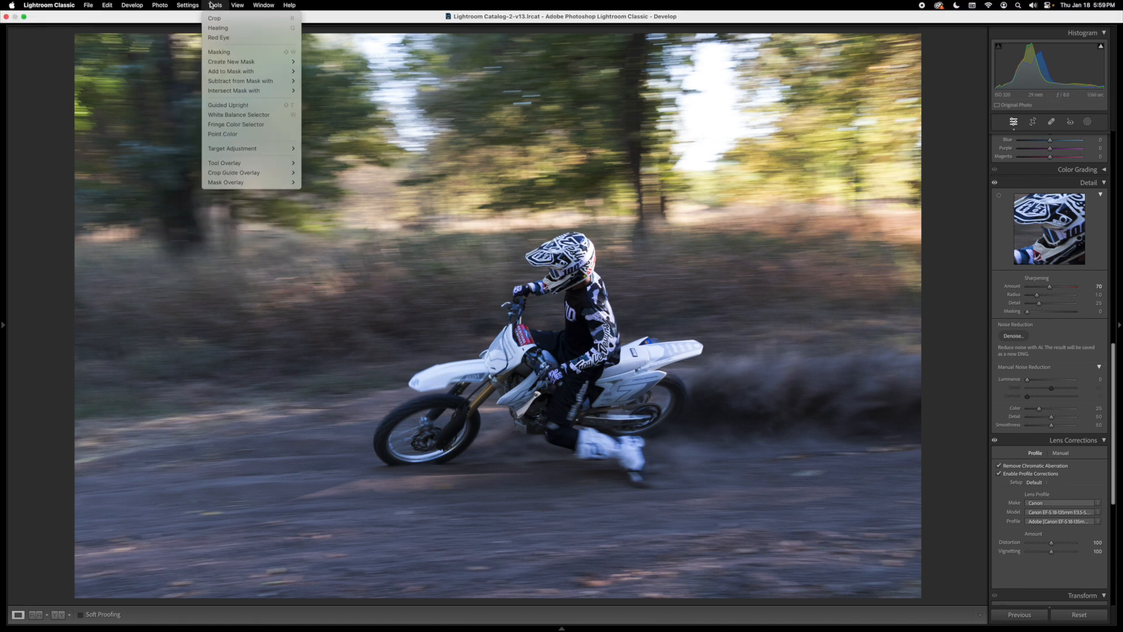
pyautogui.moveTo(236, 5)
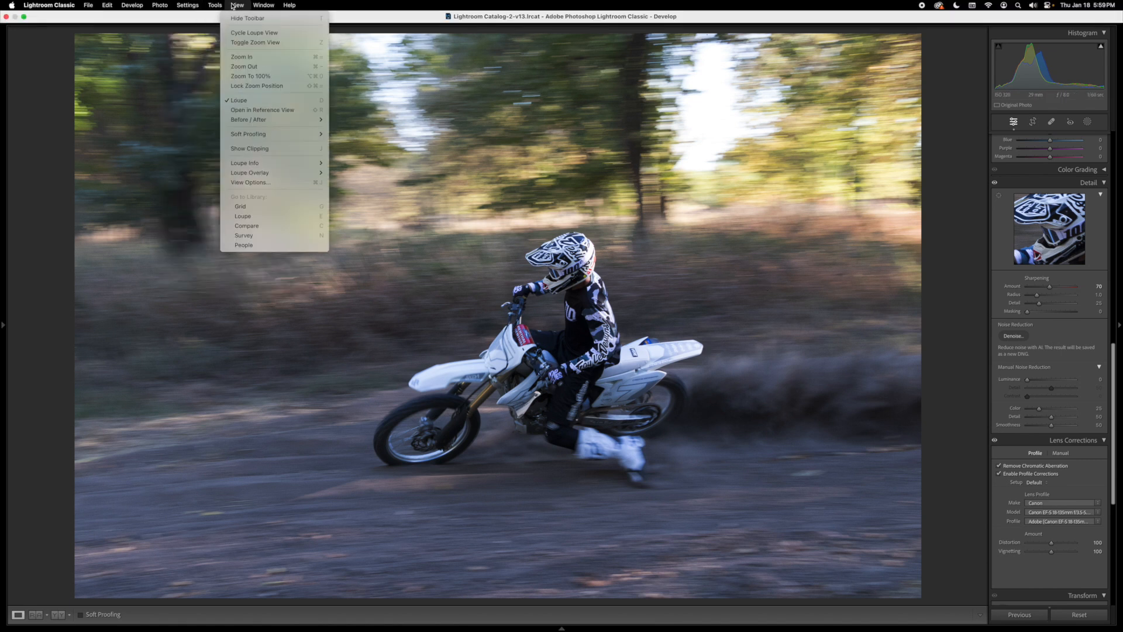
pyautogui.click(272, 75)
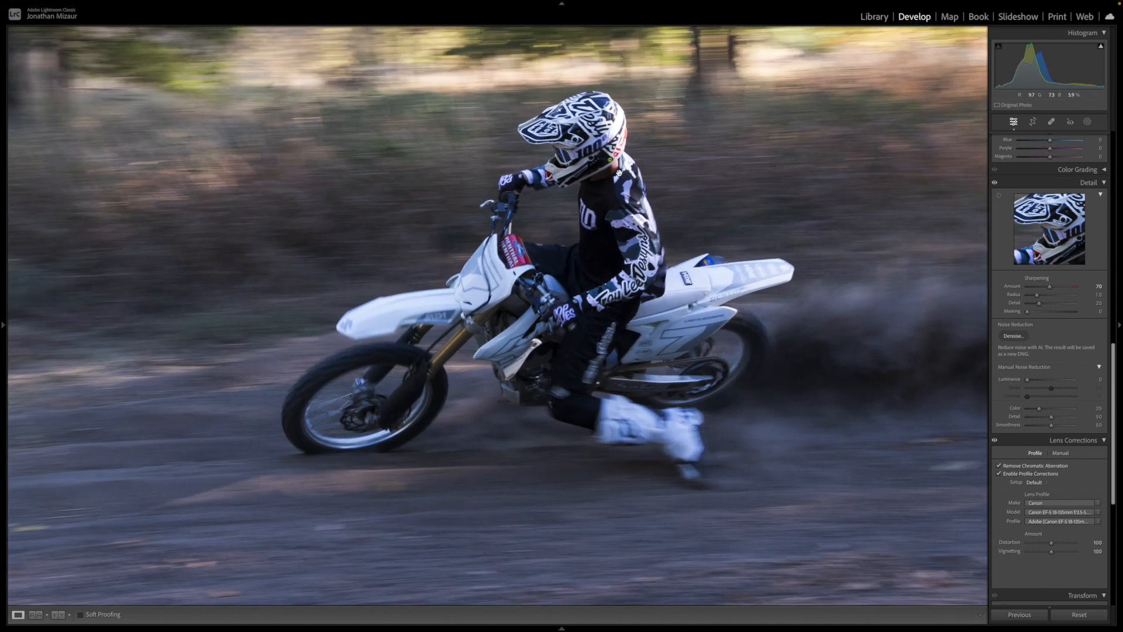
pyautogui.moveTo(653, 128); pyautogui.dragTo(618, 173)
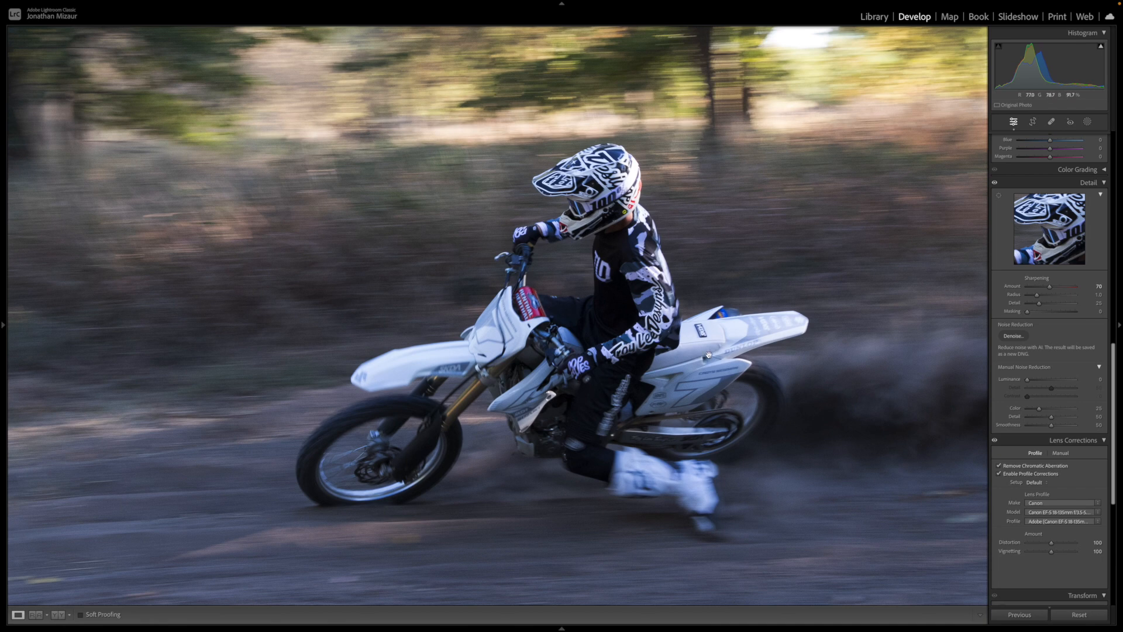
pyautogui.click(708, 355)
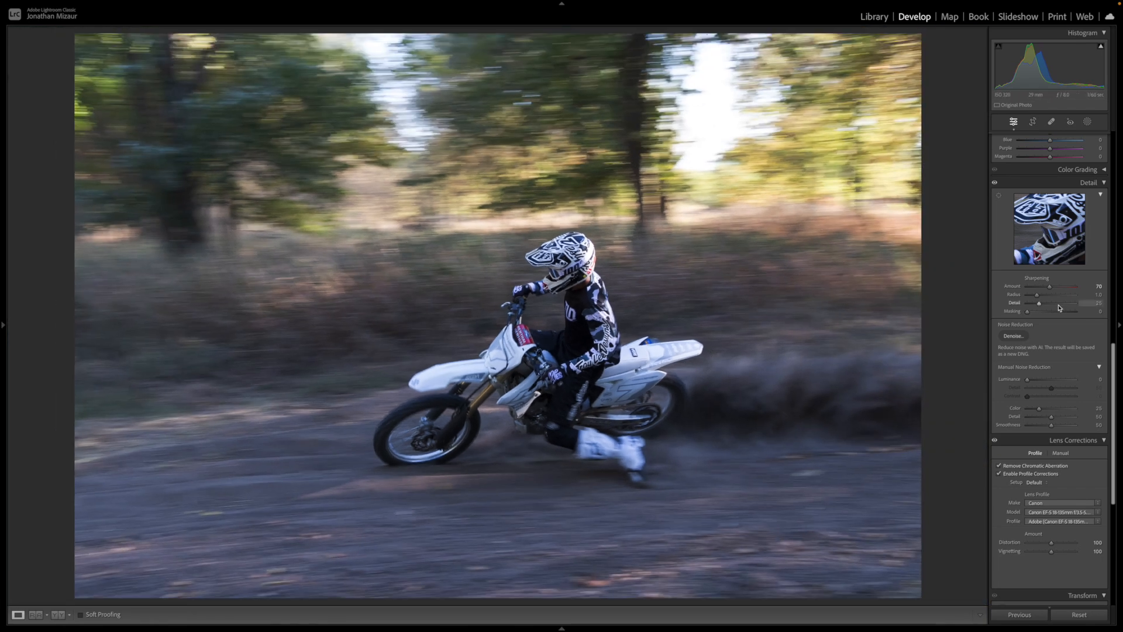
# - Create a mask with automatic sky selection and reduce its exposure to about -0.2
pyautogui.scroll(5, 1056, 310)
pyautogui.scroll(15, 1056, 310)
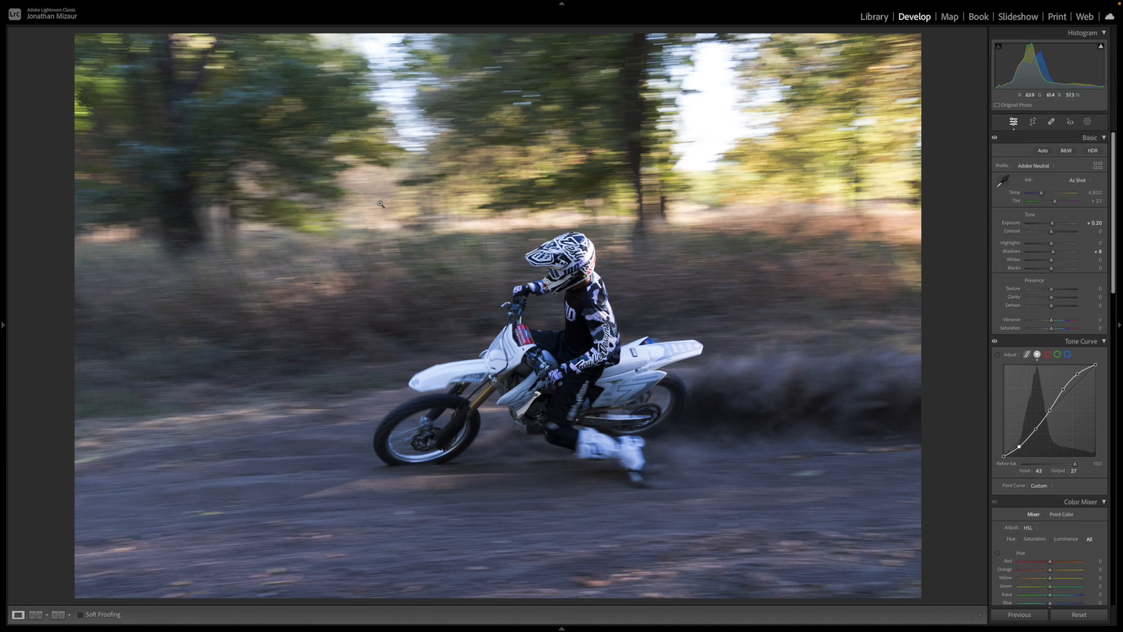
pyautogui.click(1087, 122)
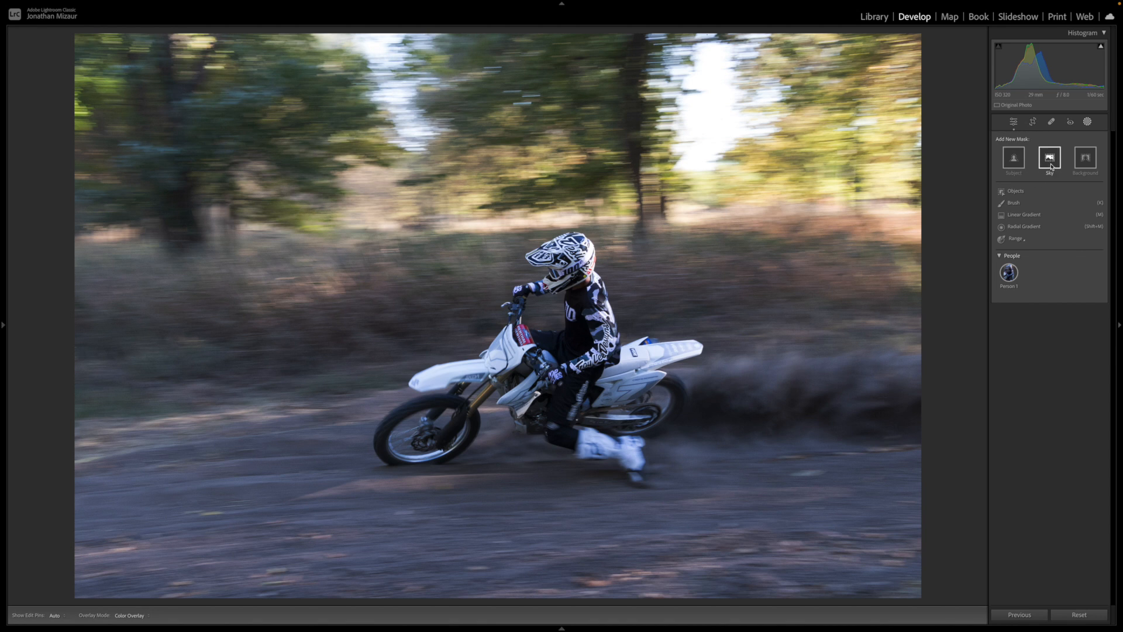
pyautogui.click(1050, 159)
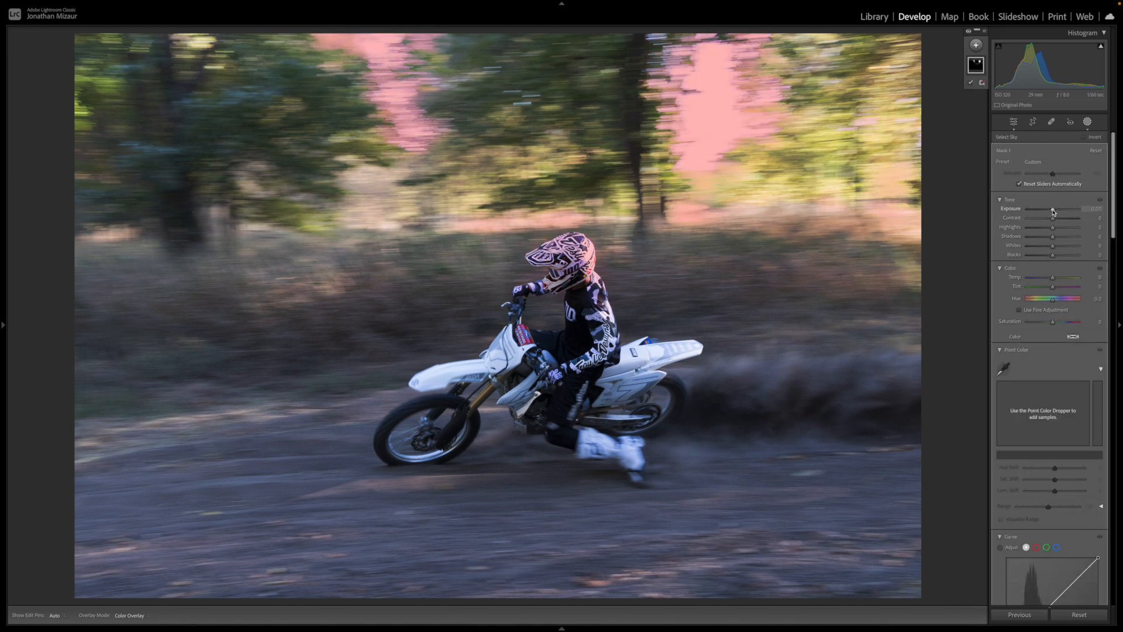
pyautogui.moveTo(1052, 212); pyautogui.dragTo(1051, 212)
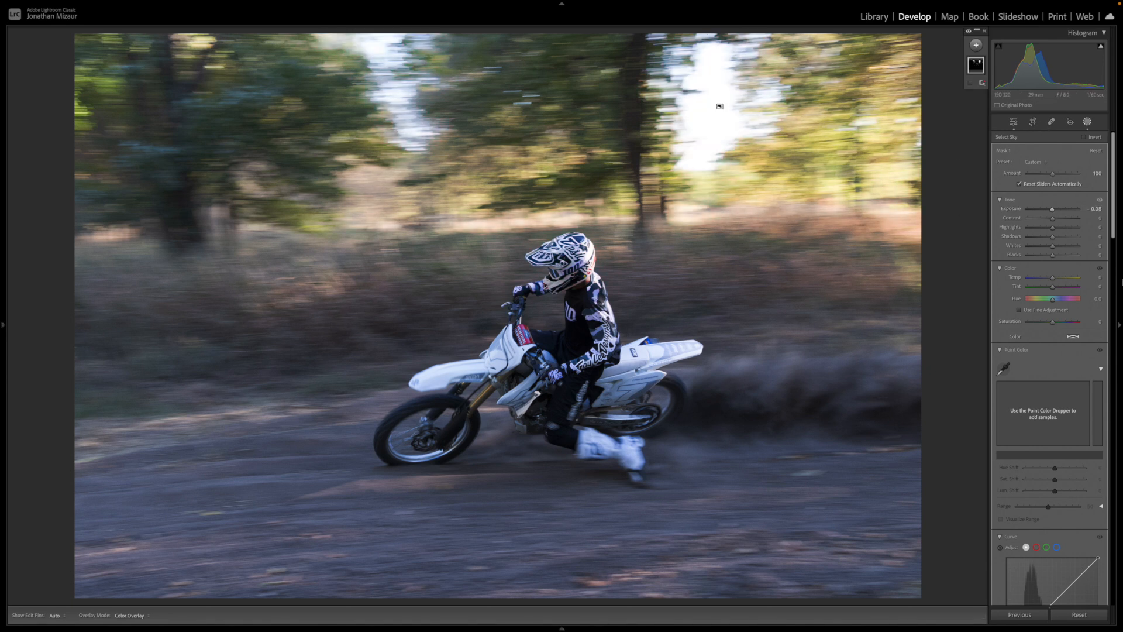
pyautogui.moveTo(1053, 212); pyautogui.dragTo(1051, 215)
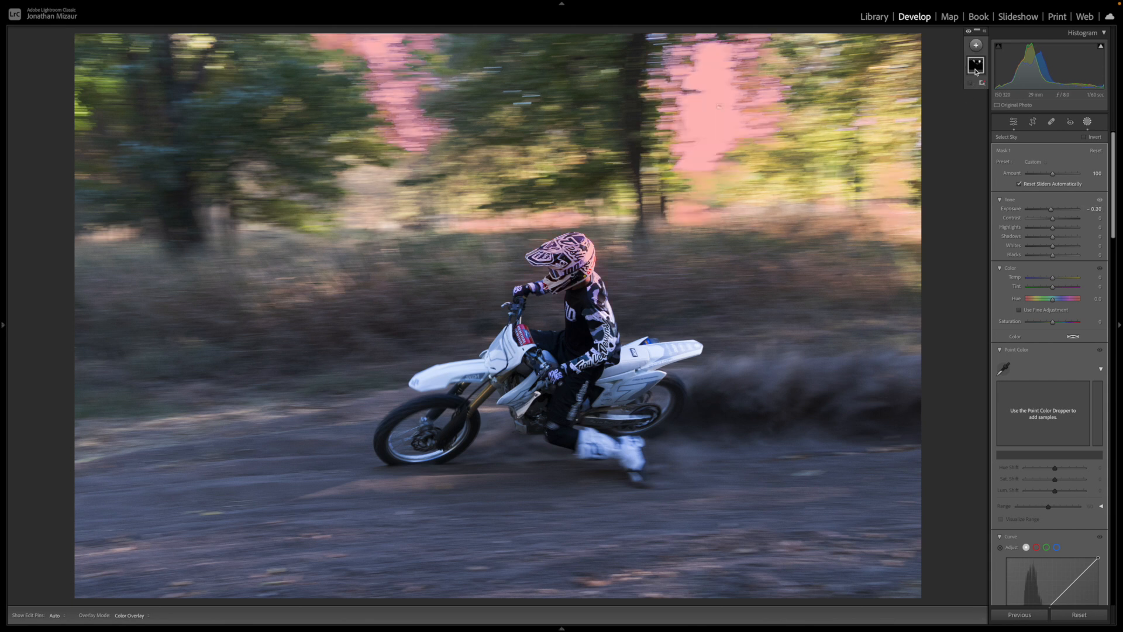
# - Add a subtracting brush to the sky mask with Auto Mask on, and return to the global adjustments
pyautogui.click(980, 92)
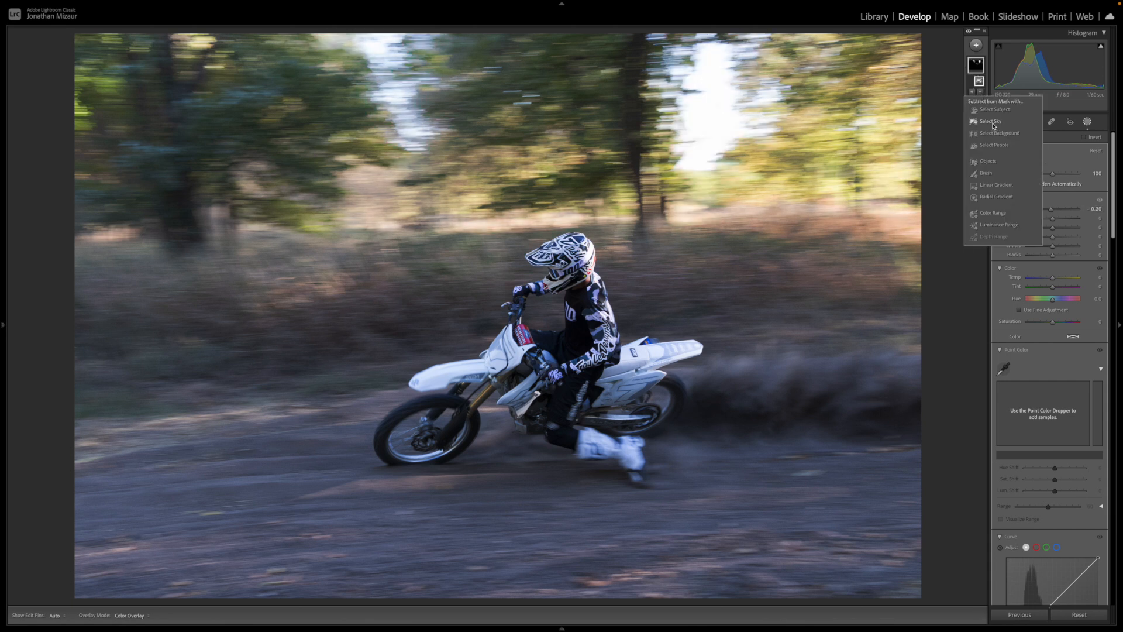
pyautogui.click(986, 173)
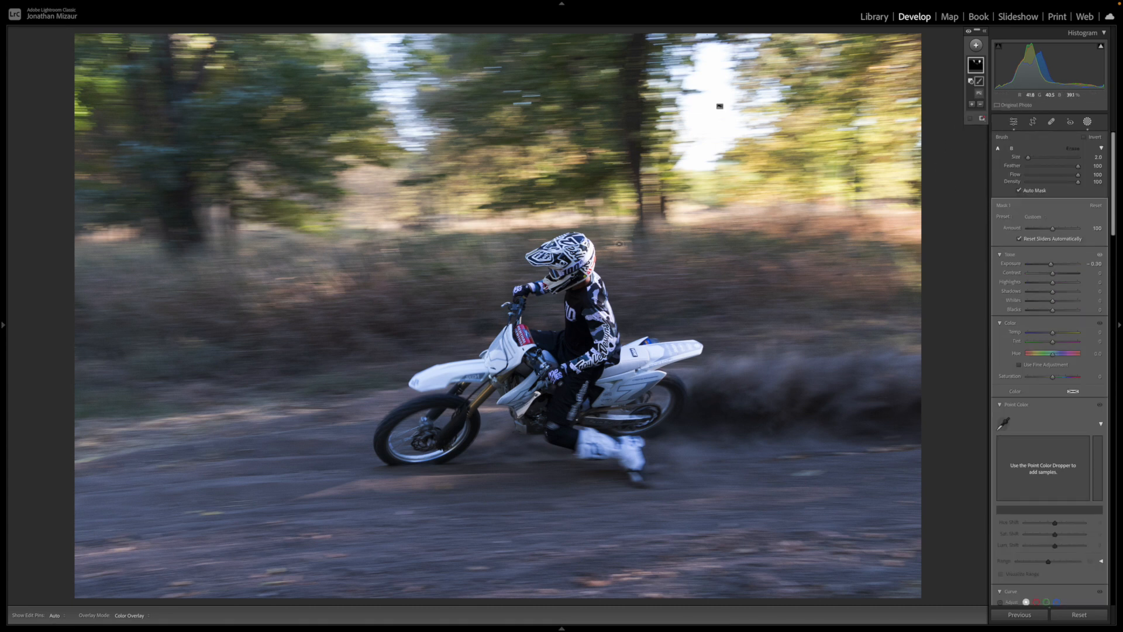
pyautogui.press('h')
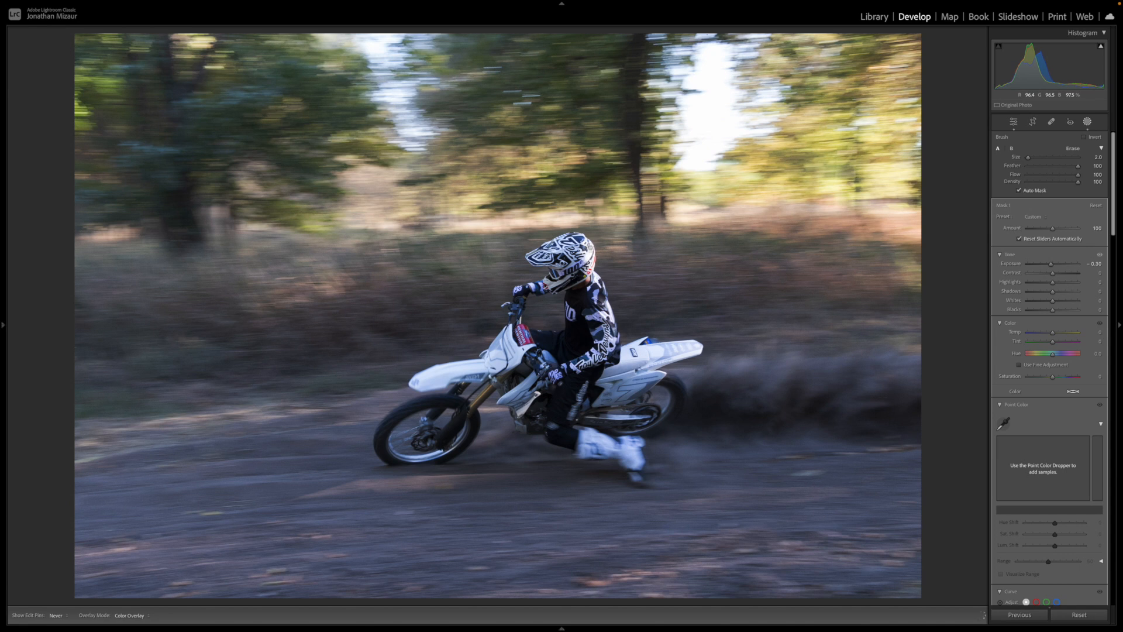
pyautogui.press('h')
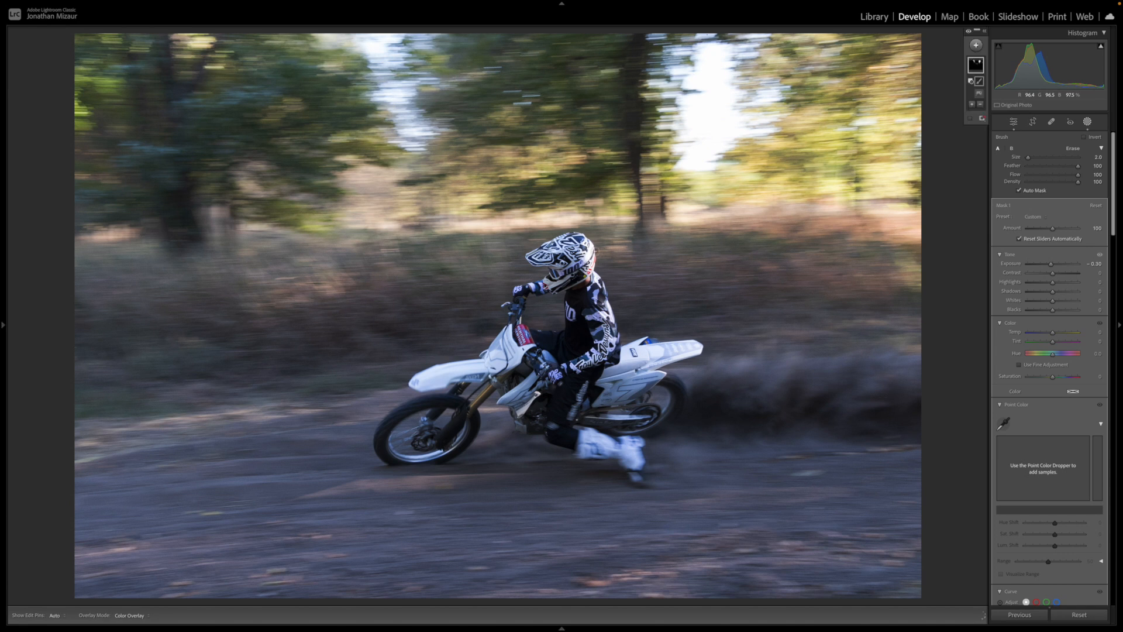
pyautogui.click(1088, 124)
pyautogui.scroll(-2, 1016, 196)
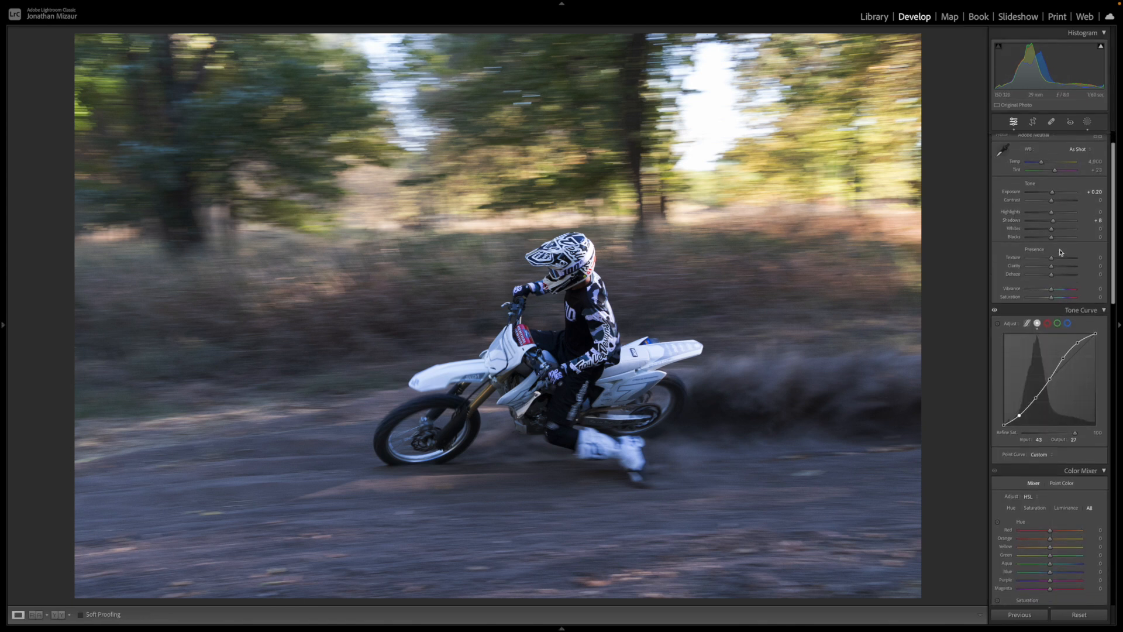
pyautogui.scroll(2, 1016, 196)
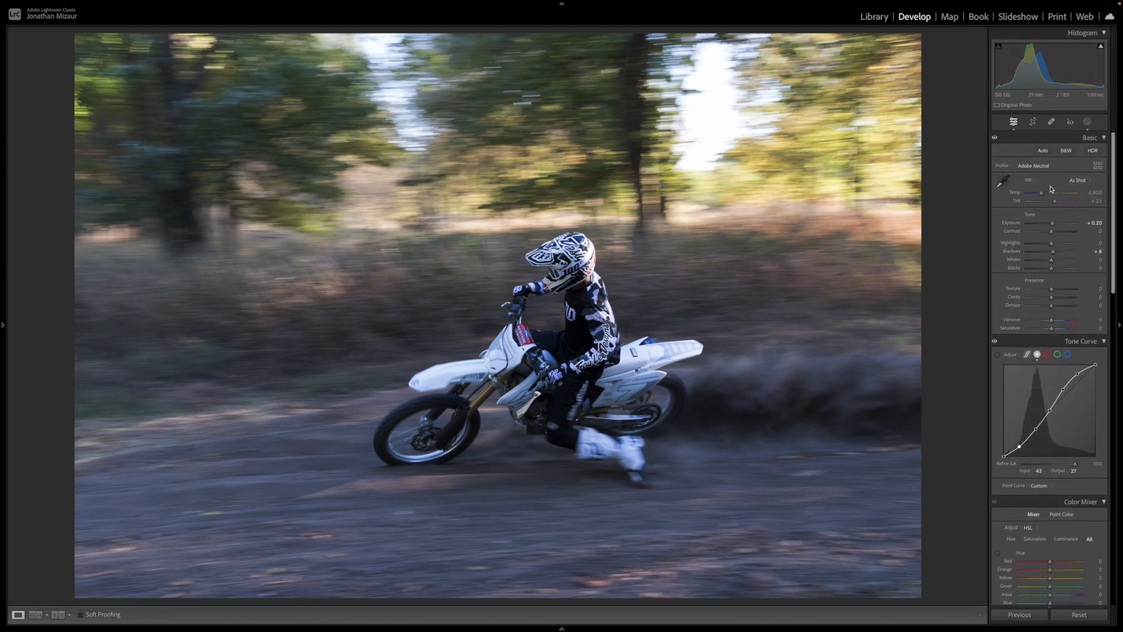
pyautogui.scroll(-5, 1050, 245)
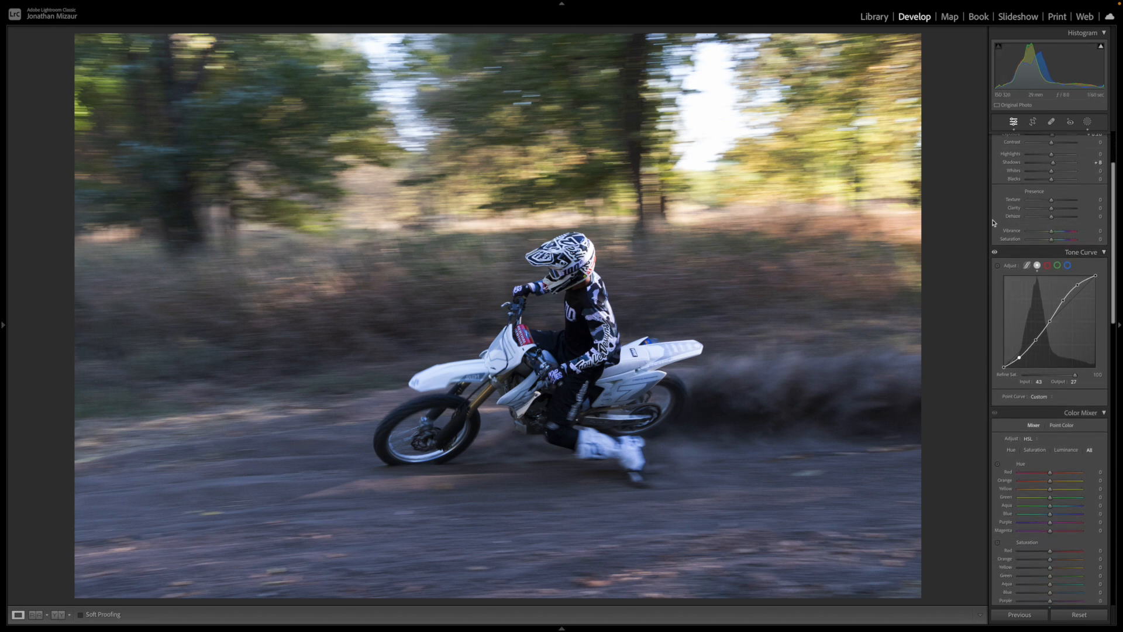
# - Create a linear gradient mask over the dirt track, fading upward to about the middle of the bike
pyautogui.click(1088, 121)
pyautogui.click(975, 45)
pyautogui.click(991, 139)
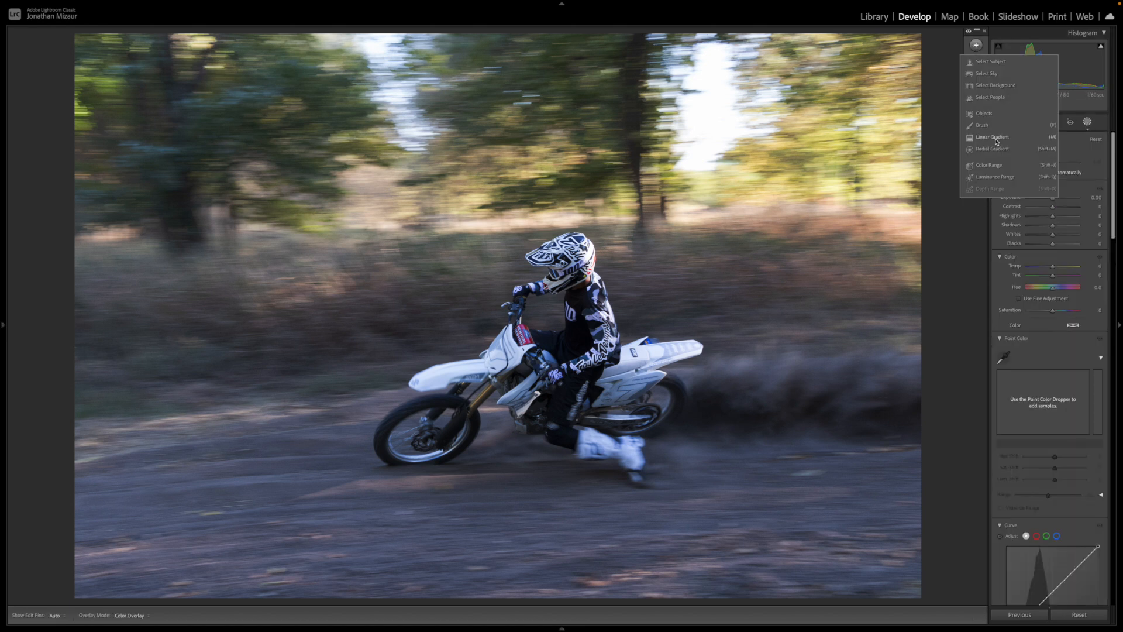
pyautogui.moveTo(524, 554); pyautogui.dragTo(536, 382)
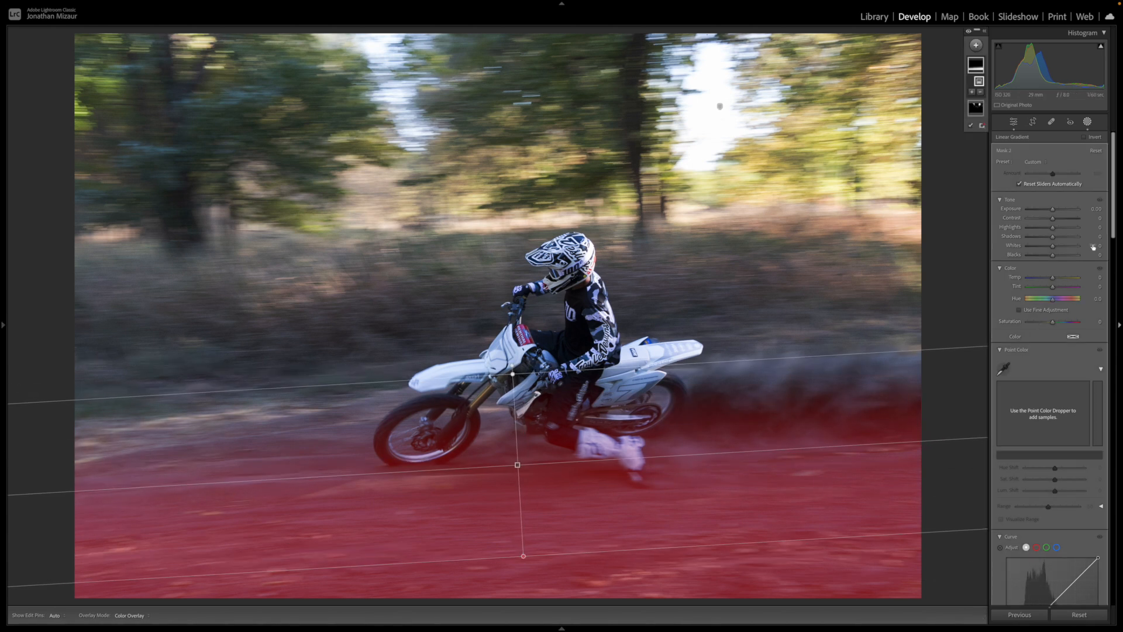
# - Set the dirt track gradient's contrast to 19 and raise its exposure to about 0.2
pyautogui.moveTo(1053, 218); pyautogui.dragTo(1073, 222)
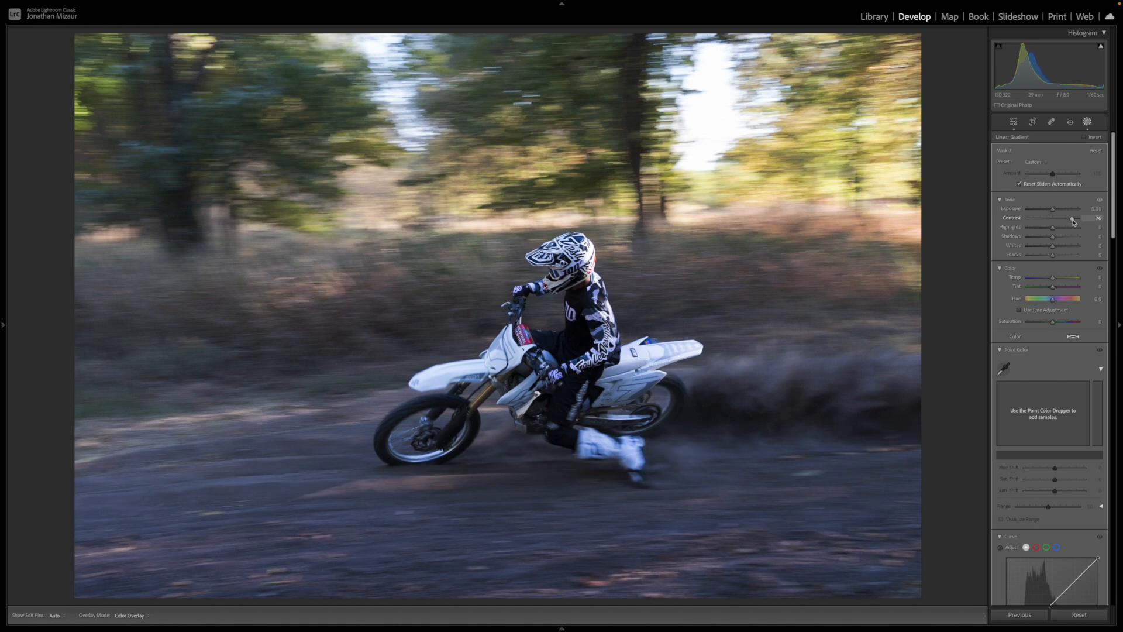
pyautogui.moveTo(1077, 222)
pyautogui.mouseDown()
pyautogui.moveTo(1052, 228)
pyautogui.moveTo(1062, 227)
pyautogui.mouseUp()
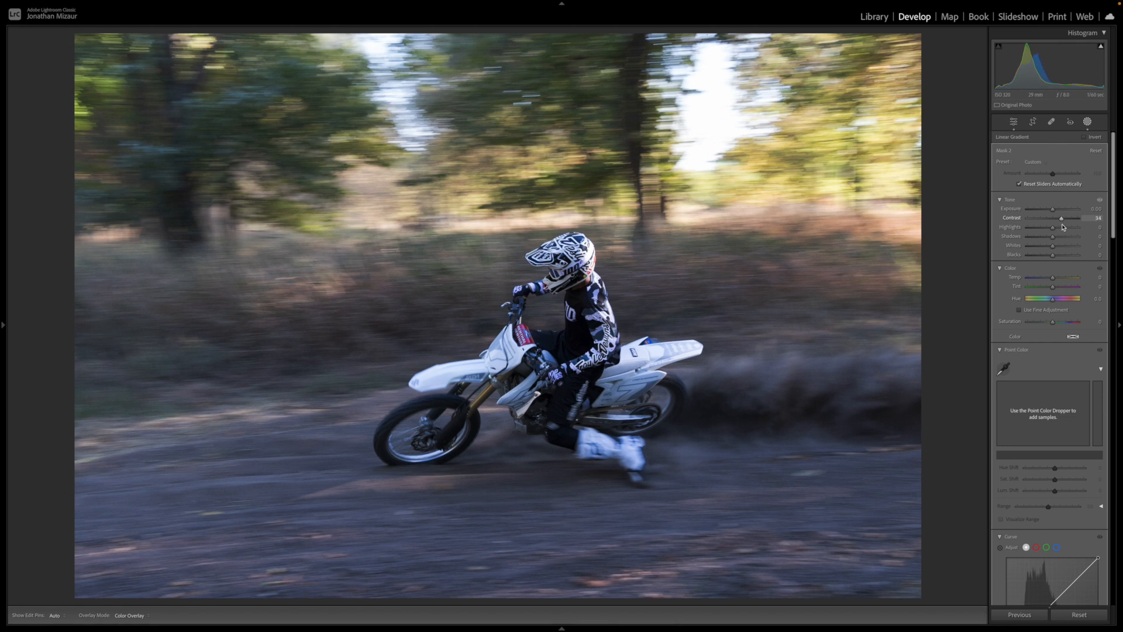
pyautogui.moveTo(1064, 227); pyautogui.dragTo(1064, 227)
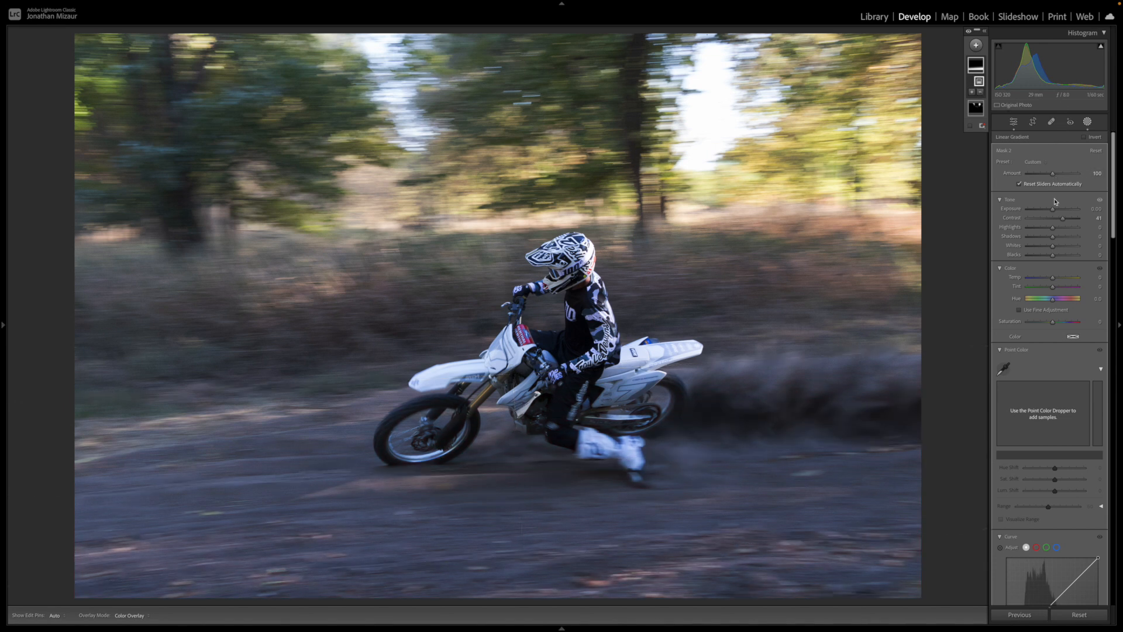
pyautogui.scroll(-5, 1030, 292)
pyautogui.scroll(-3, 1016, 366)
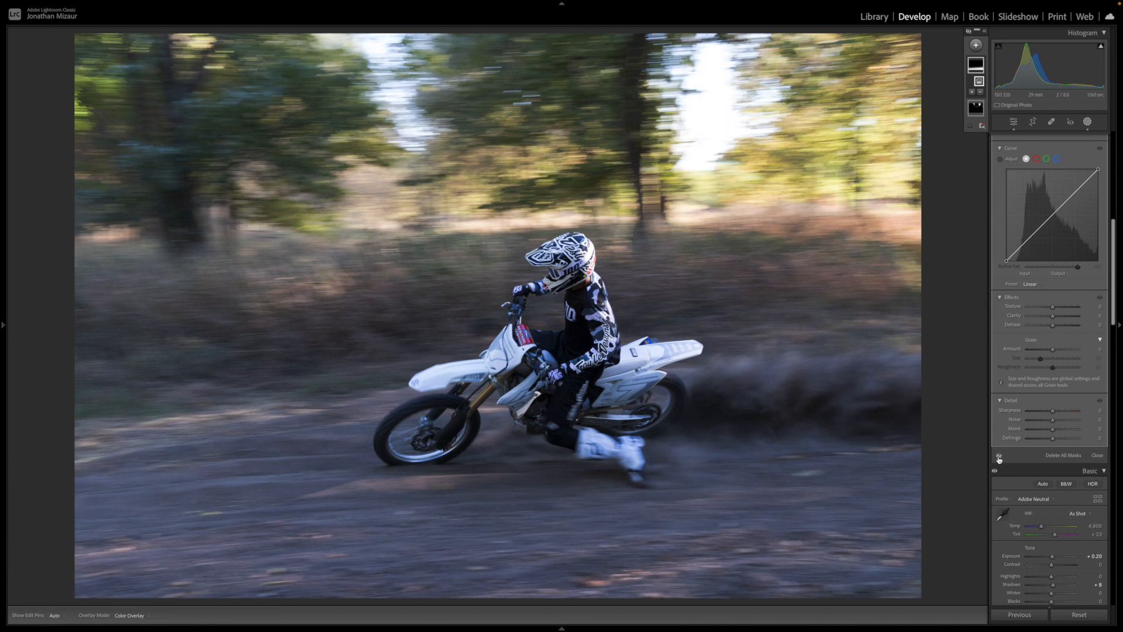
pyautogui.scroll(10, 1000, 456)
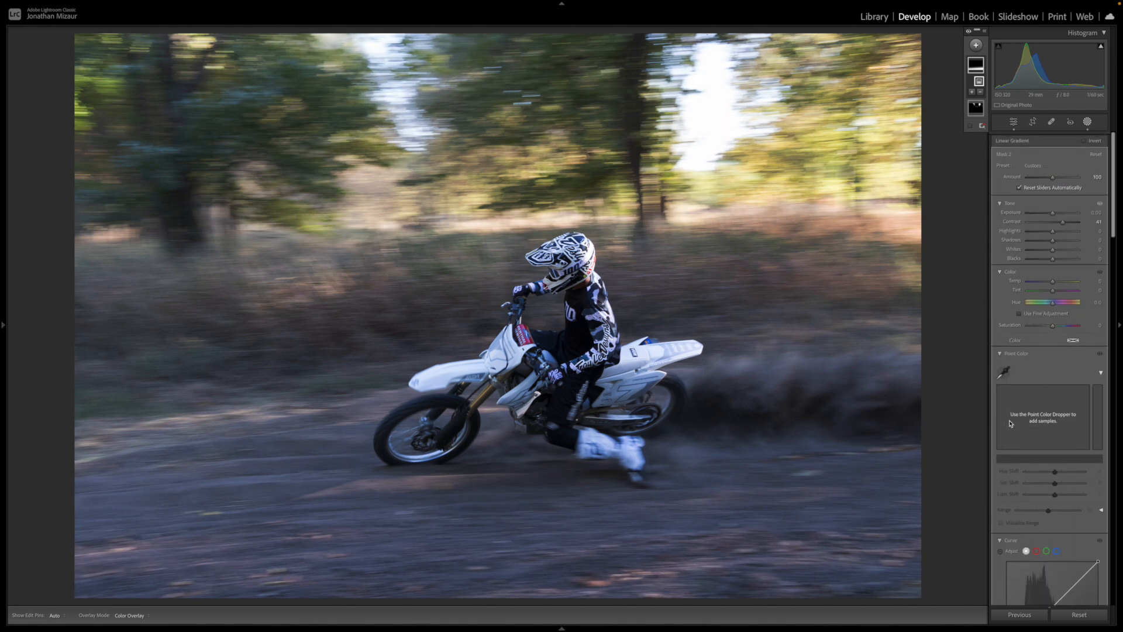
pyautogui.moveTo(1064, 222); pyautogui.dragTo(1057, 215)
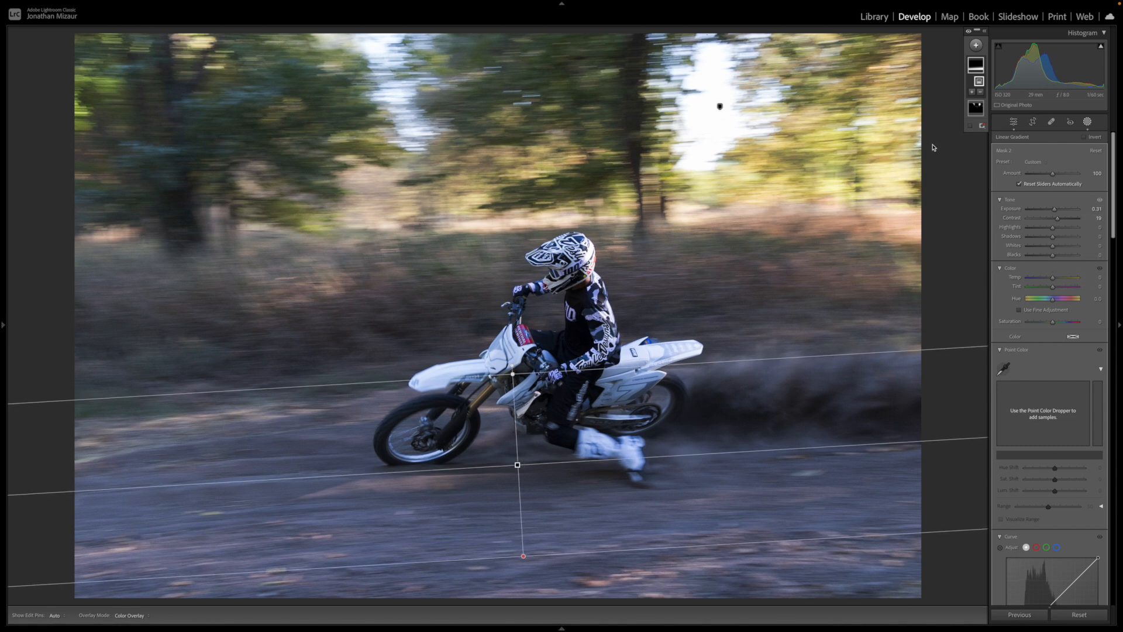
# - Create a wide radial gradient mask over the dust cloud behind the rear wheel and set its exposure to 0.27
pyautogui.click(976, 46)
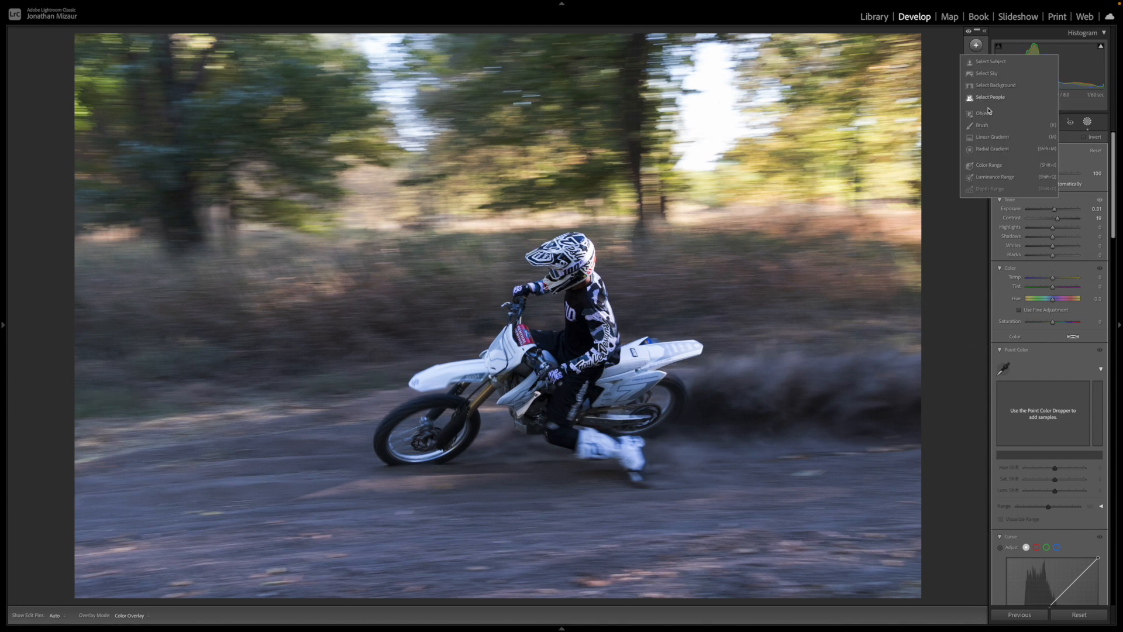
pyautogui.click(990, 152)
pyautogui.moveTo(704, 402); pyautogui.dragTo(765, 413)
pyautogui.moveTo(1052, 223); pyautogui.dragTo(1055, 226)
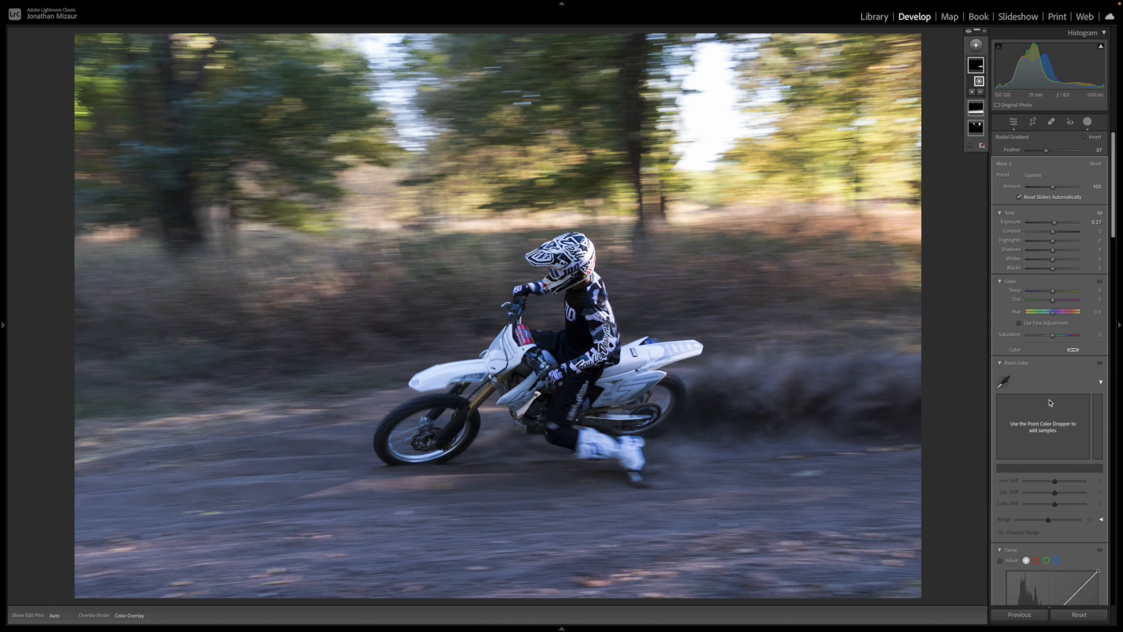
# - Nudge up the dust cloud mask's clarity and leave masking
pyautogui.scroll(-5, 1049, 402)
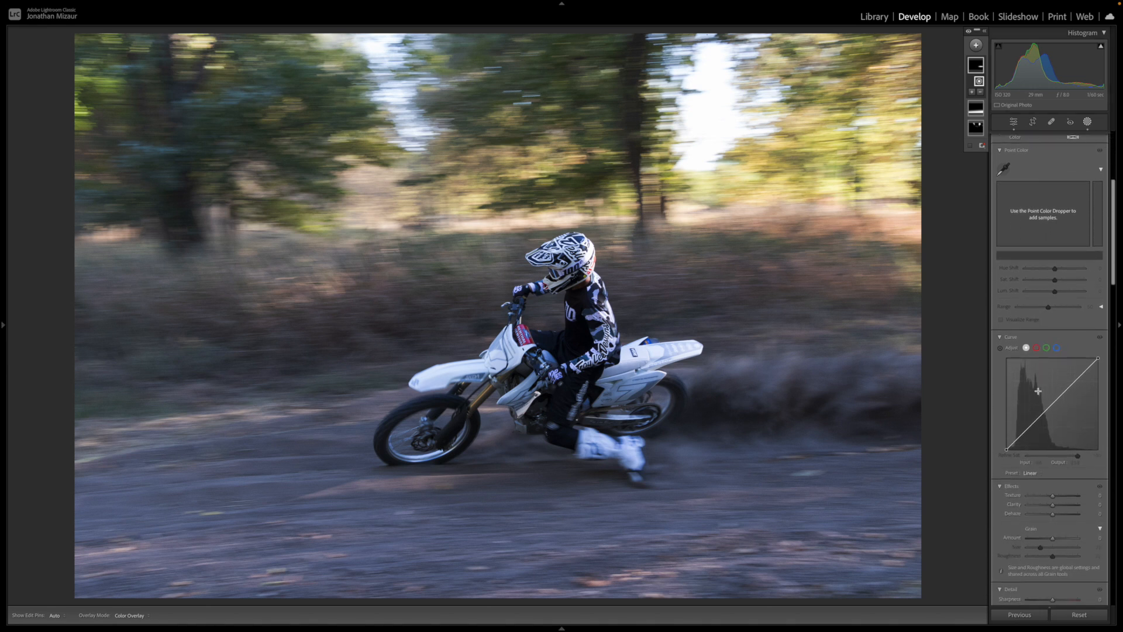
pyautogui.click(1099, 504)
pyautogui.press('Up')
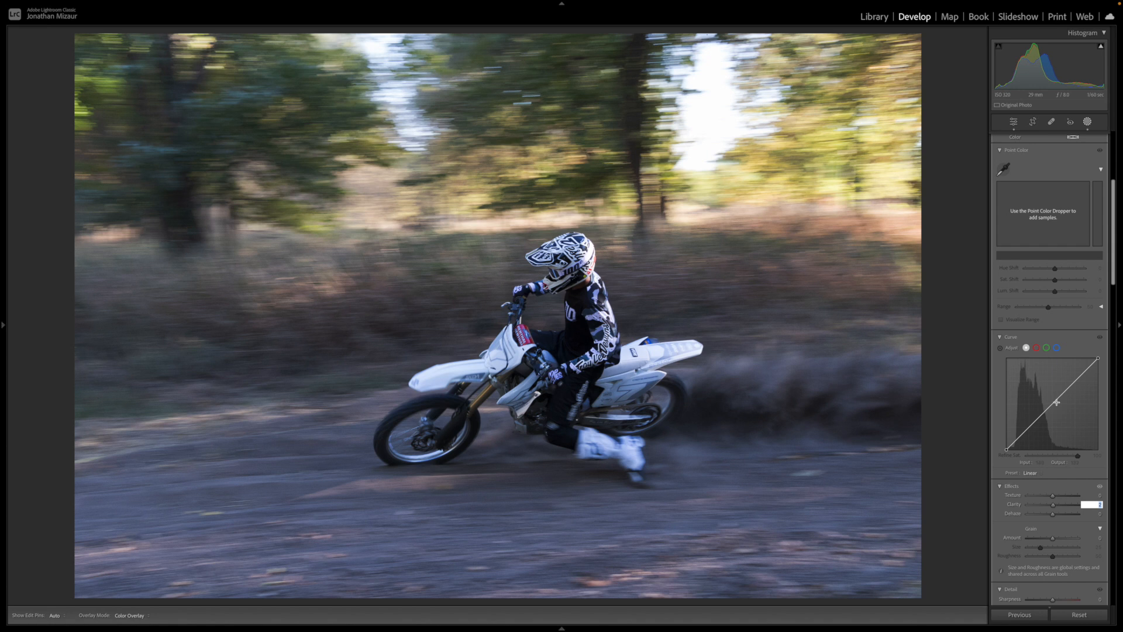
pyautogui.scroll(5, 1056, 401)
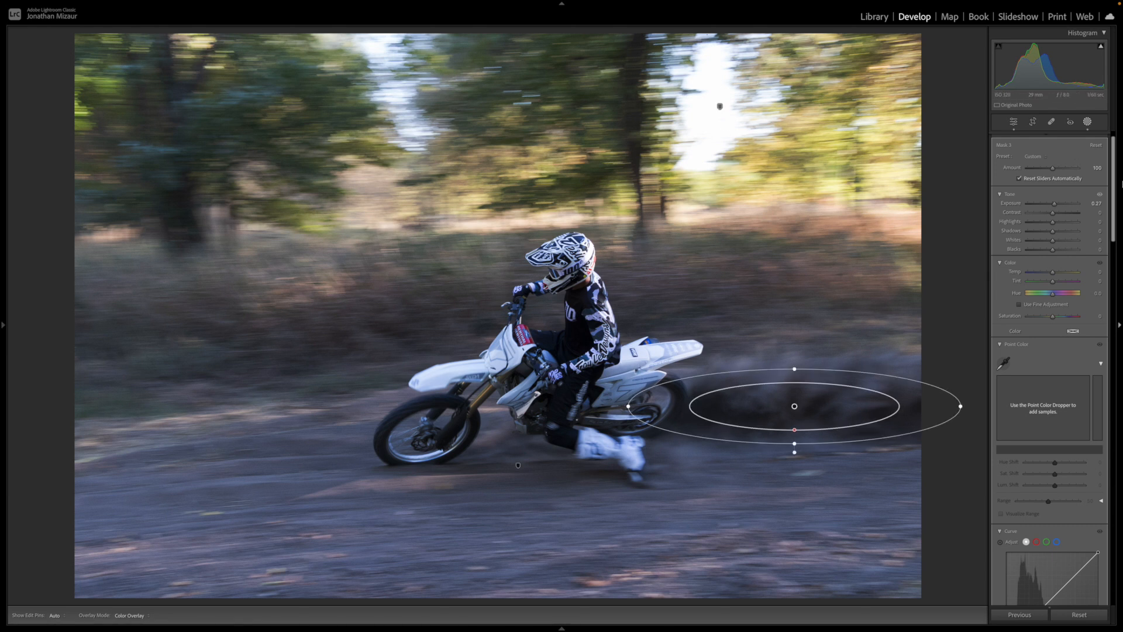
pyautogui.press('Escape')
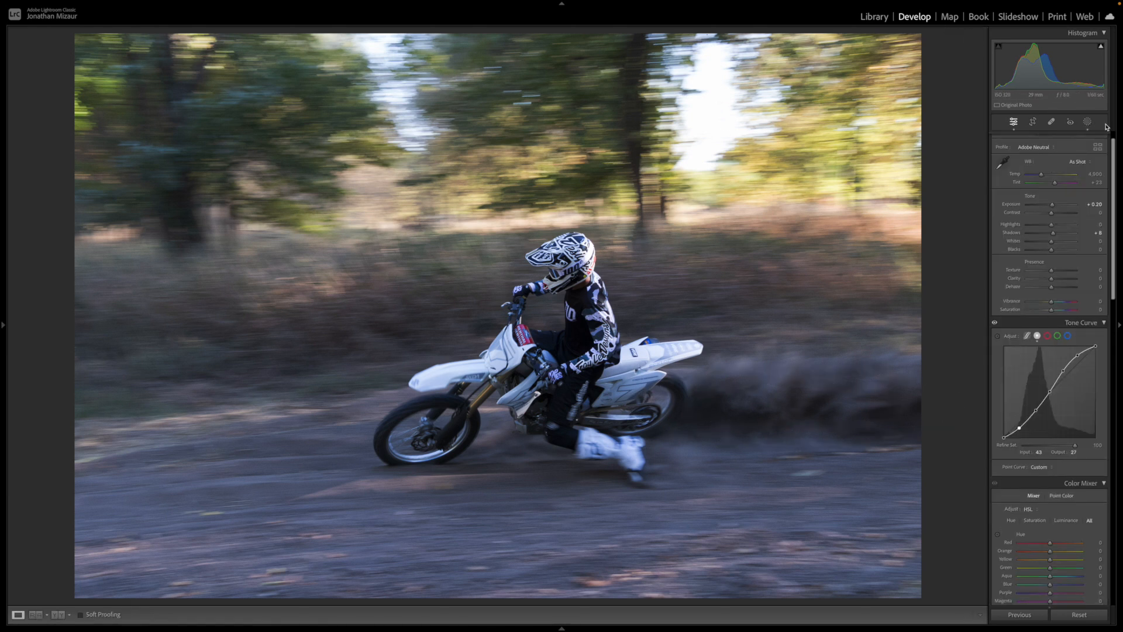
# - Create a large radial gradient mask over the ground at the photo's left edge and lower its exposure to -0.66
pyautogui.click(1087, 122)
pyautogui.click(975, 44)
pyautogui.click(997, 150)
pyautogui.moveTo(149, 473); pyautogui.dragTo(80, 486)
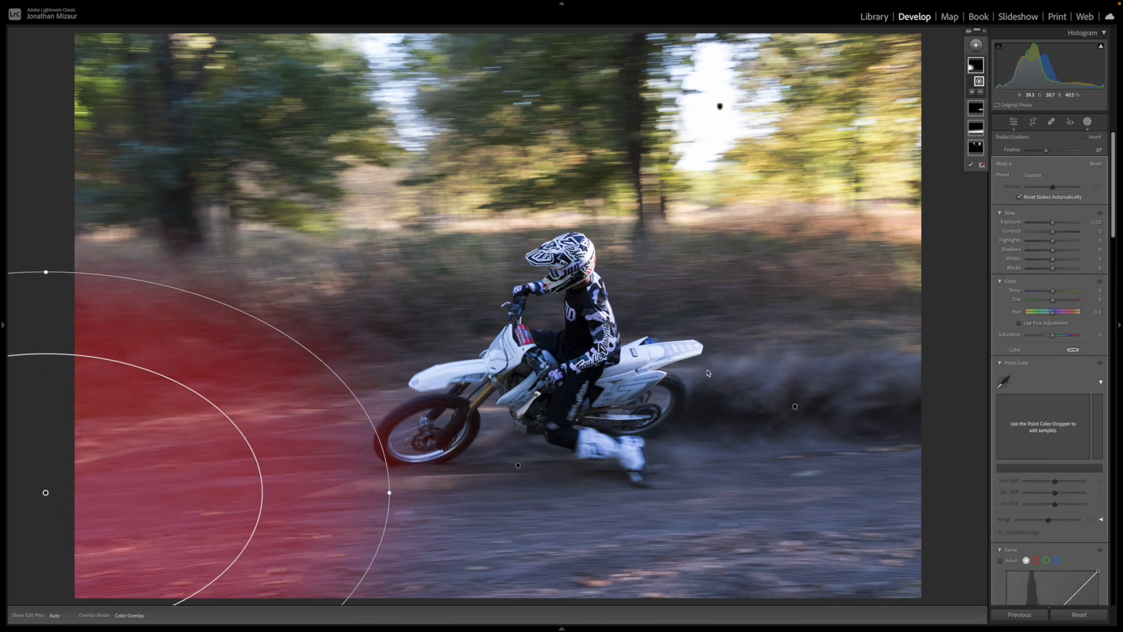
pyautogui.moveTo(1052, 222); pyautogui.dragTo(1048, 228)
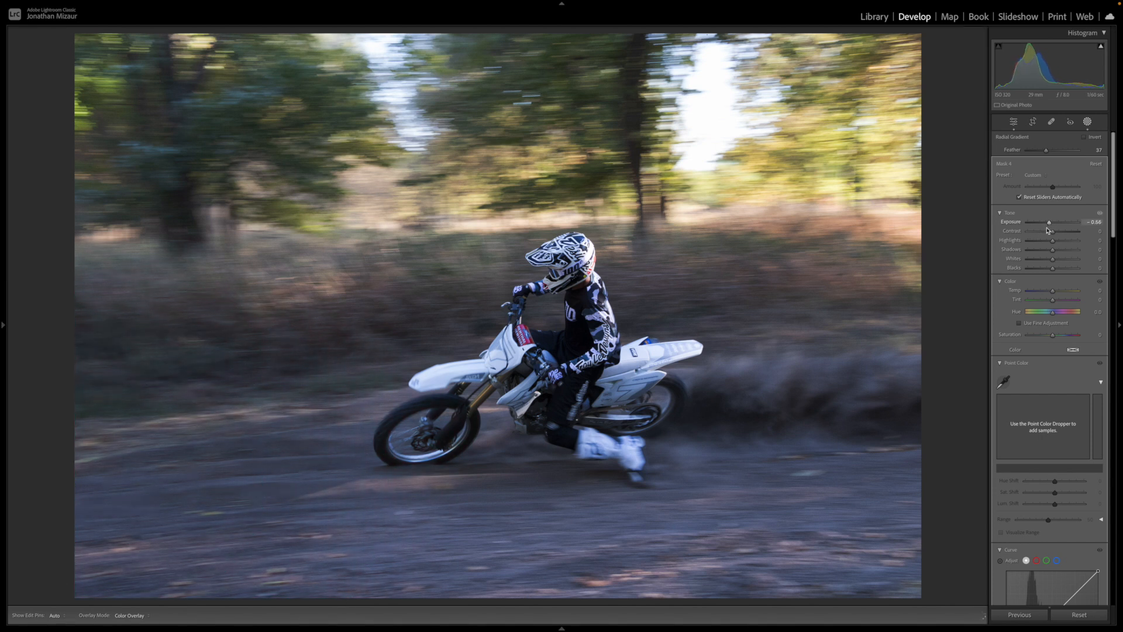
pyautogui.moveTo(1047, 229); pyautogui.dragTo(1047, 229)
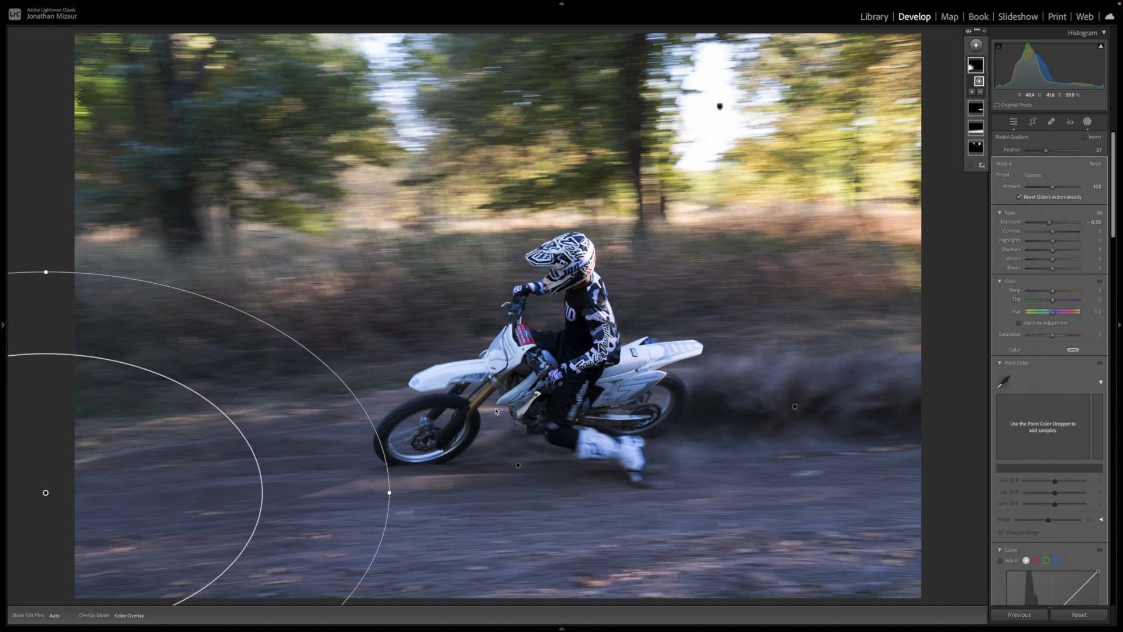
pyautogui.click(1087, 122)
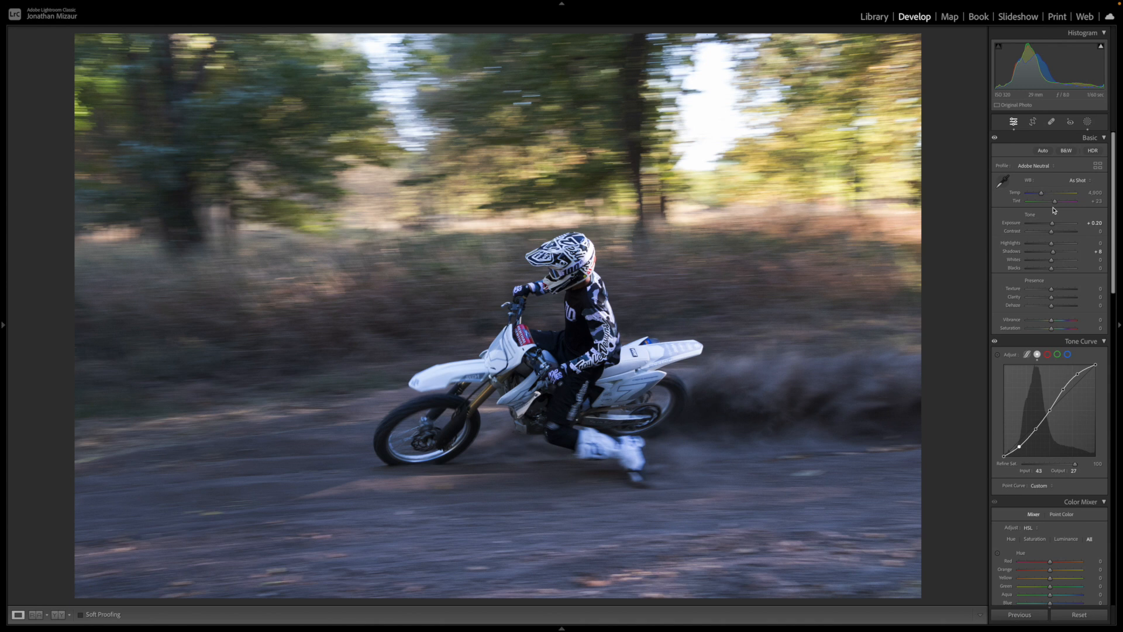
# - Set the photo's white balance tint to +21
pyautogui.click(1092, 192)
pyautogui.click(1096, 201)
pyautogui.scroll(-4, 1042, 218)
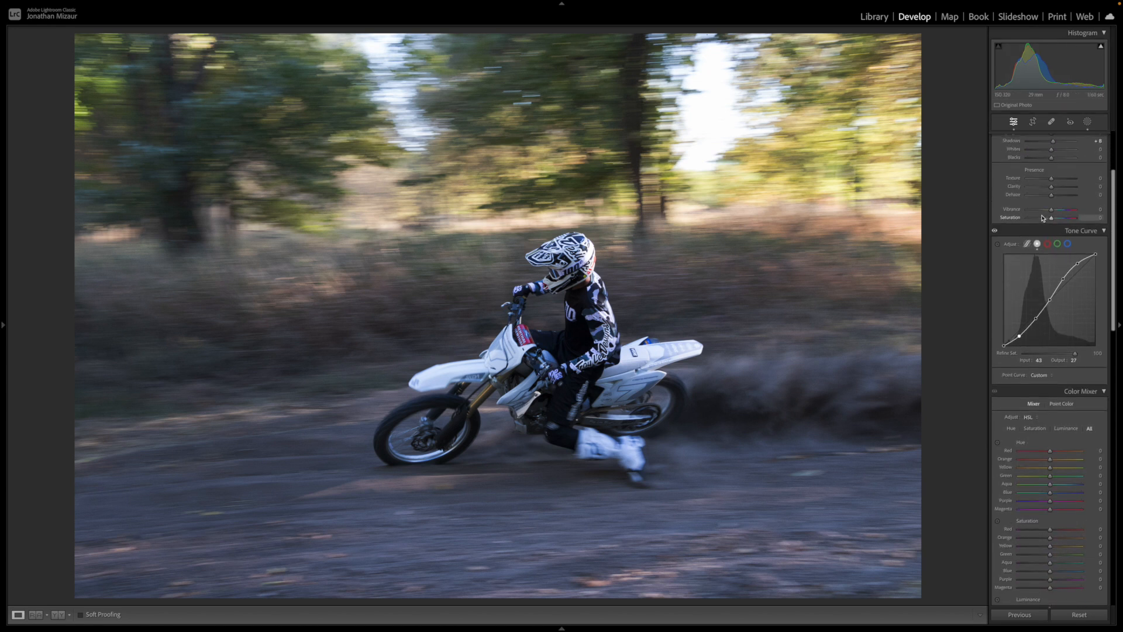
pyautogui.scroll(-6, 1043, 218)
pyautogui.scroll(10, 1042, 218)
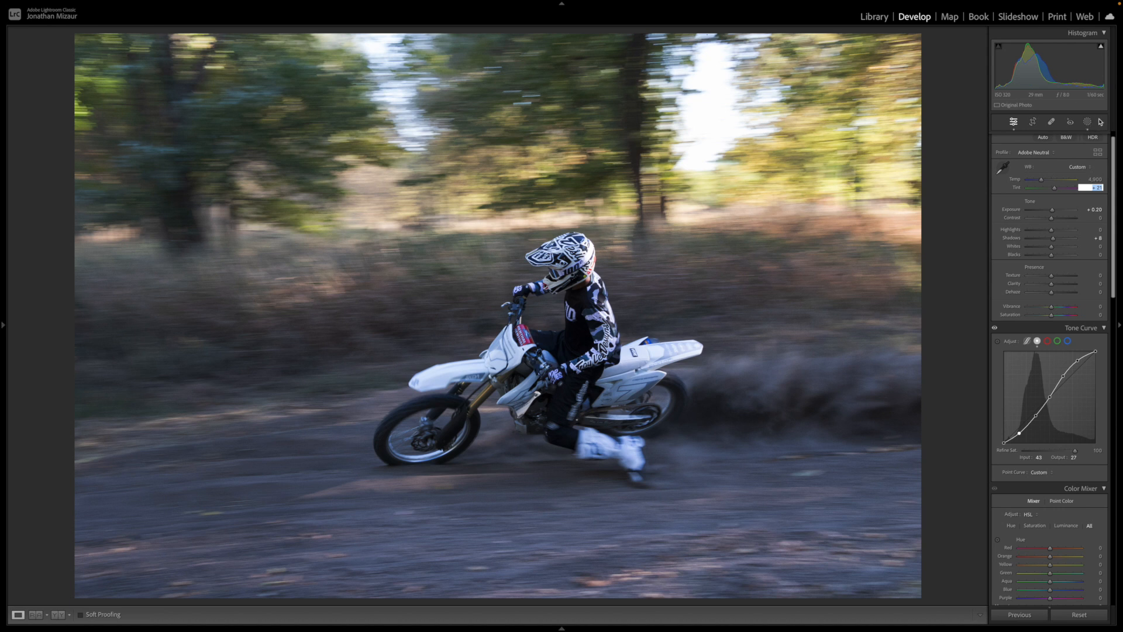
# - Create a large radial gradient mask over the bright trees and sky in the photo's upper right and set its exposure to 0.07
pyautogui.click(1087, 122)
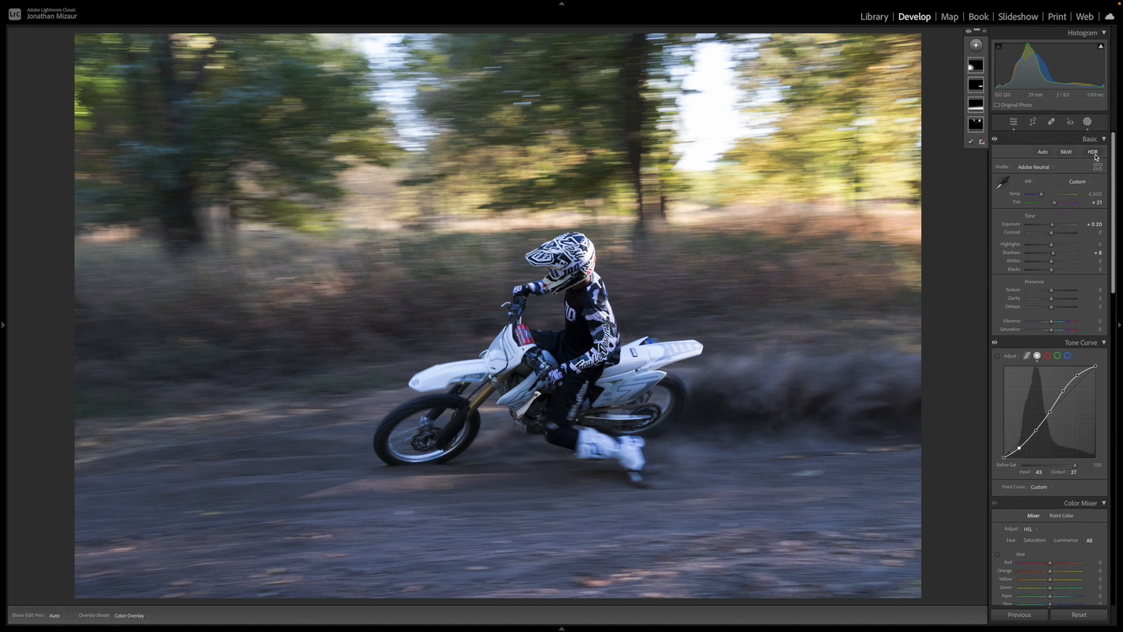
pyautogui.click(975, 46)
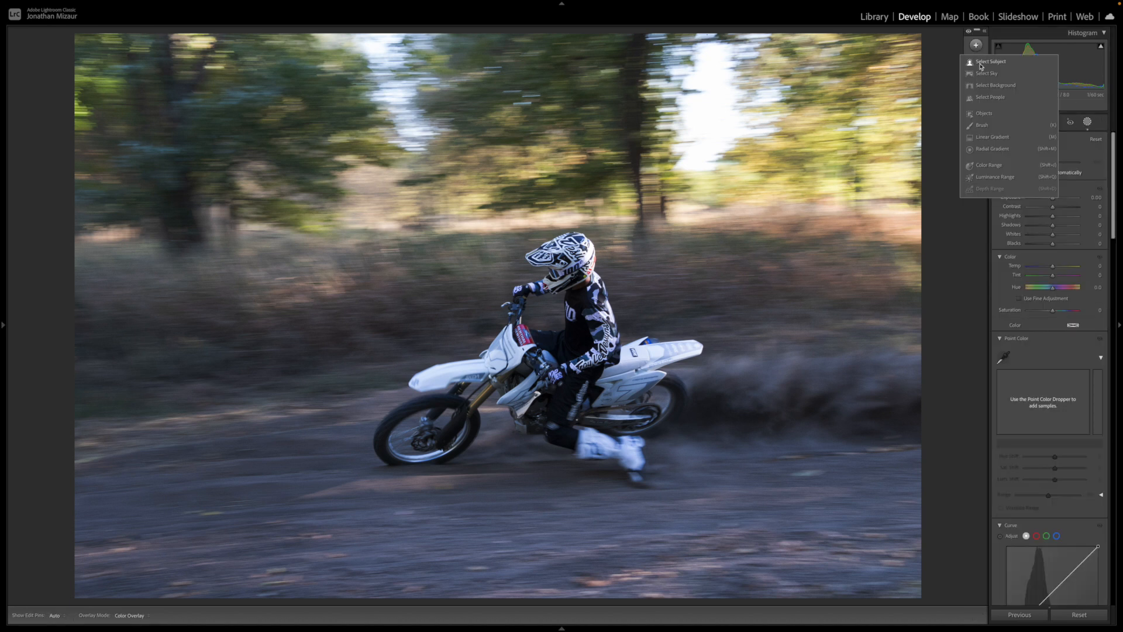
pyautogui.click(996, 149)
pyautogui.moveTo(720, 105); pyautogui.dragTo(987, 225)
pyautogui.moveTo(696, 73); pyautogui.dragTo(666, 81)
pyautogui.moveTo(373, 80); pyautogui.dragTo(245, 83)
pyautogui.moveTo(508, 72); pyautogui.dragTo(622, 68)
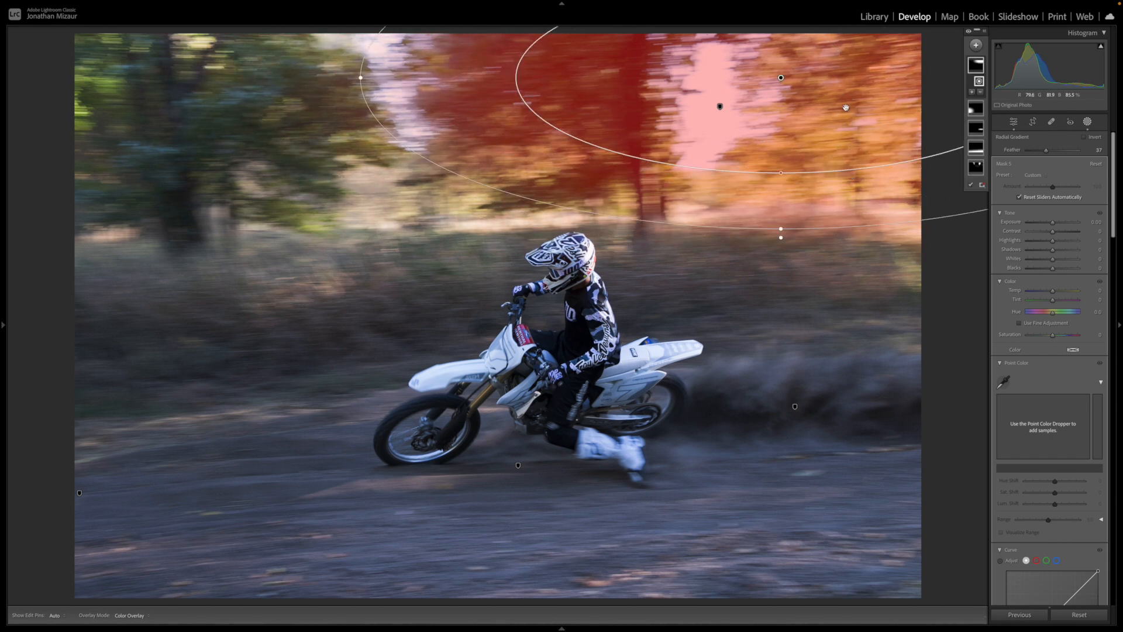
pyautogui.moveTo(1052, 222); pyautogui.dragTo(1057, 229)
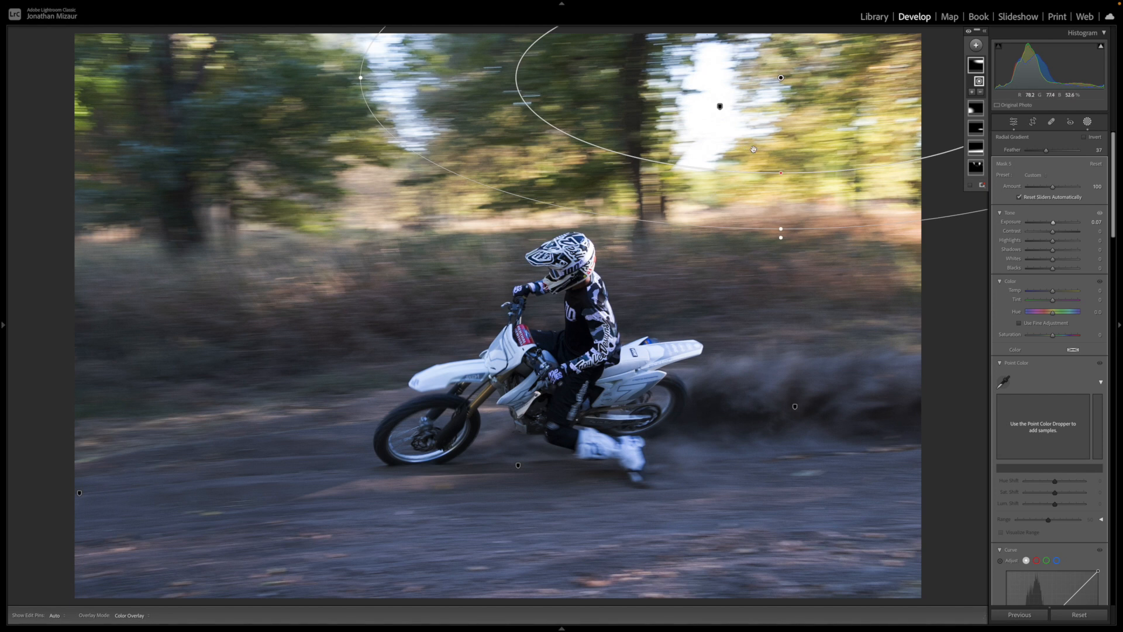
pyautogui.click(1087, 121)
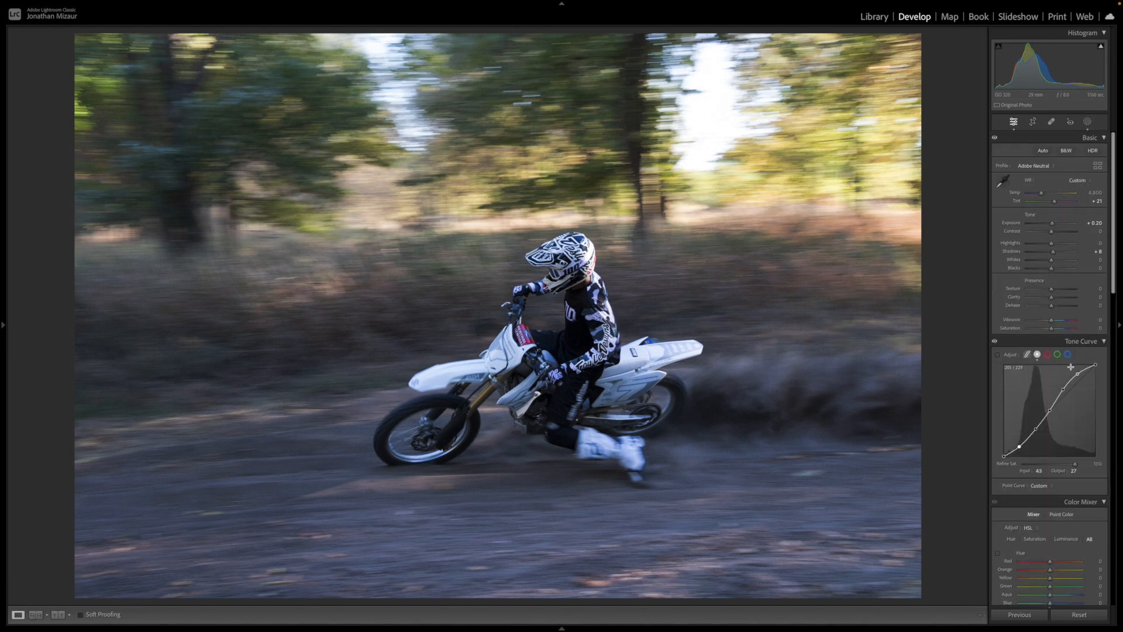
# - Shift the red hue to -29 and the orange hue to +11 in the color mixer
pyautogui.scroll(-5, 1061, 355)
pyautogui.scroll(-9, 1061, 356)
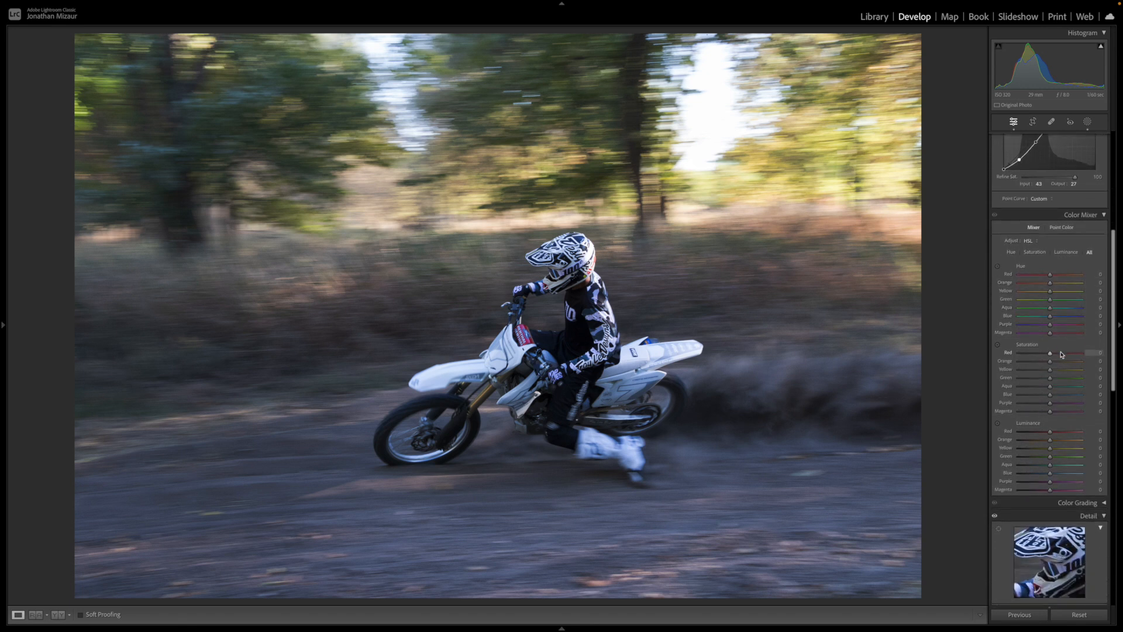
pyautogui.moveTo(1050, 277); pyautogui.dragTo(1018, 275)
pyautogui.moveTo(392, 302); pyautogui.dragTo(1122, 309)
pyautogui.moveTo(351, 290); pyautogui.dragTo(1049, 286)
pyautogui.moveTo(1048, 275); pyautogui.dragTo(1040, 311)
pyautogui.moveTo(1050, 285); pyautogui.dragTo(1061, 314)
# - Shift the yellow hue to -17 and the green hue to +5 in the color mixer
pyautogui.moveTo(1051, 294); pyautogui.dragTo(1051, 319)
pyautogui.moveTo(1047, 319); pyautogui.dragTo(1045, 319)
pyautogui.moveTo(1050, 301)
pyautogui.mouseDown()
pyautogui.moveTo(1118, 315)
pyautogui.moveTo(1052, 316)
pyautogui.mouseUp()
# - Shift the aqua hue to -59 and the blue hue to -5 in the color mixer
pyautogui.scroll(-2, 1049, 325)
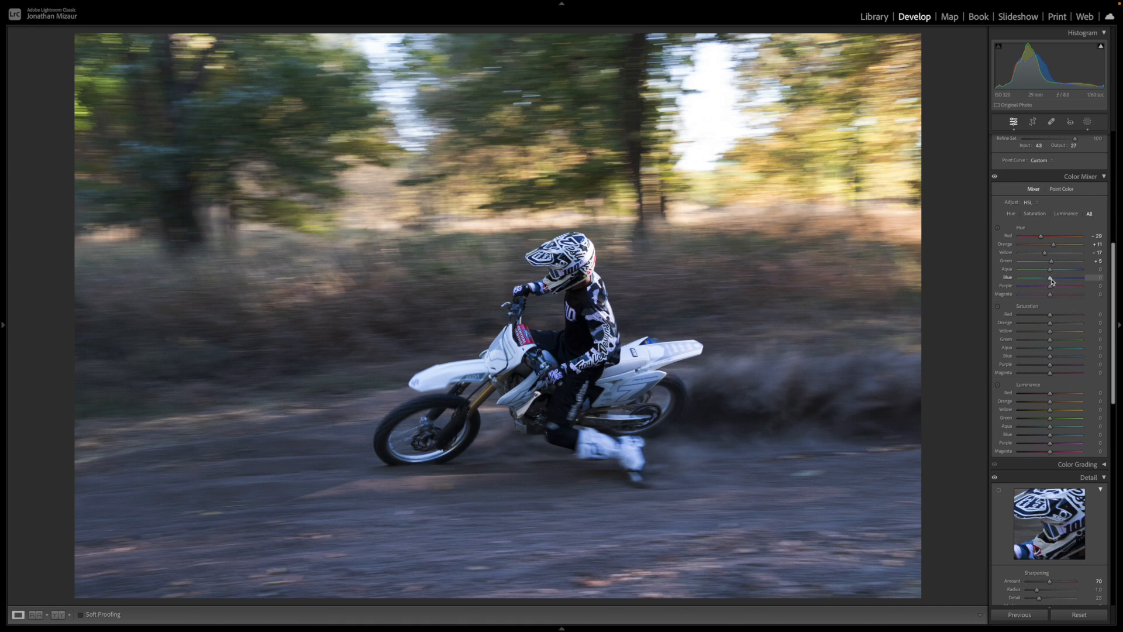
pyautogui.moveTo(1121, 282); pyautogui.dragTo(1050, 335)
pyautogui.moveTo(1051, 269); pyautogui.dragTo(1081, 269)
pyautogui.moveTo(1001, 300); pyautogui.dragTo(796, 314)
pyautogui.moveTo(917, 329); pyautogui.dragTo(1031, 331)
pyautogui.moveTo(1051, 280); pyautogui.dragTo(1050, 326)
pyautogui.scroll(-2, 1050, 264)
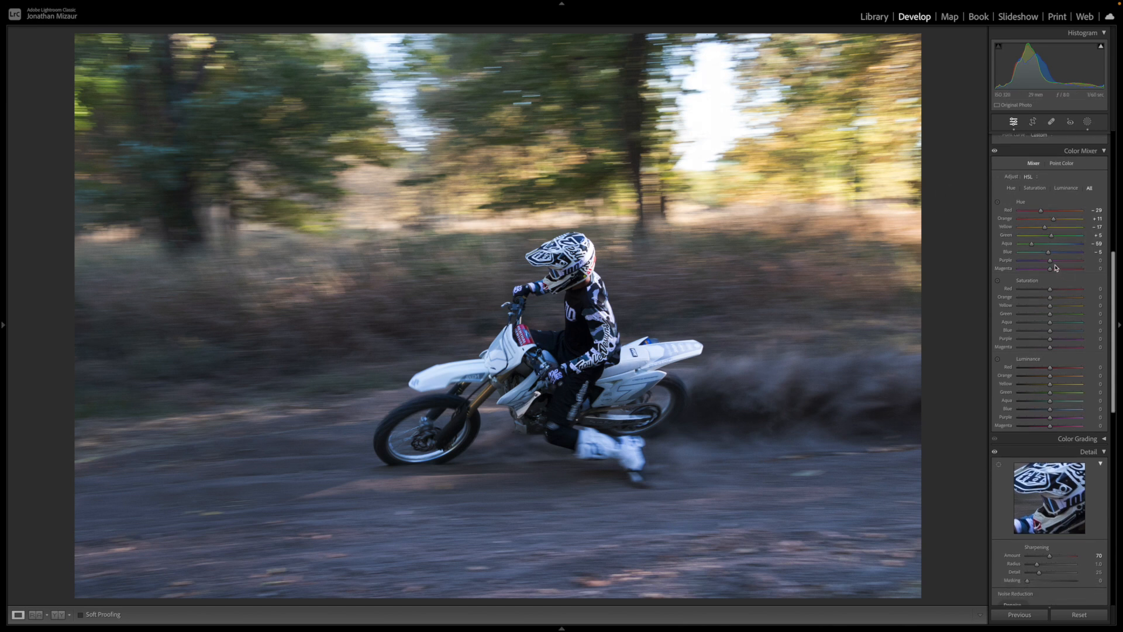
# - Shift the purple hue to -89 and the magenta hue to +100 in the color mixer
pyautogui.moveTo(1050, 261); pyautogui.dragTo(1121, 264)
pyautogui.scroll(-3, 1029, 241)
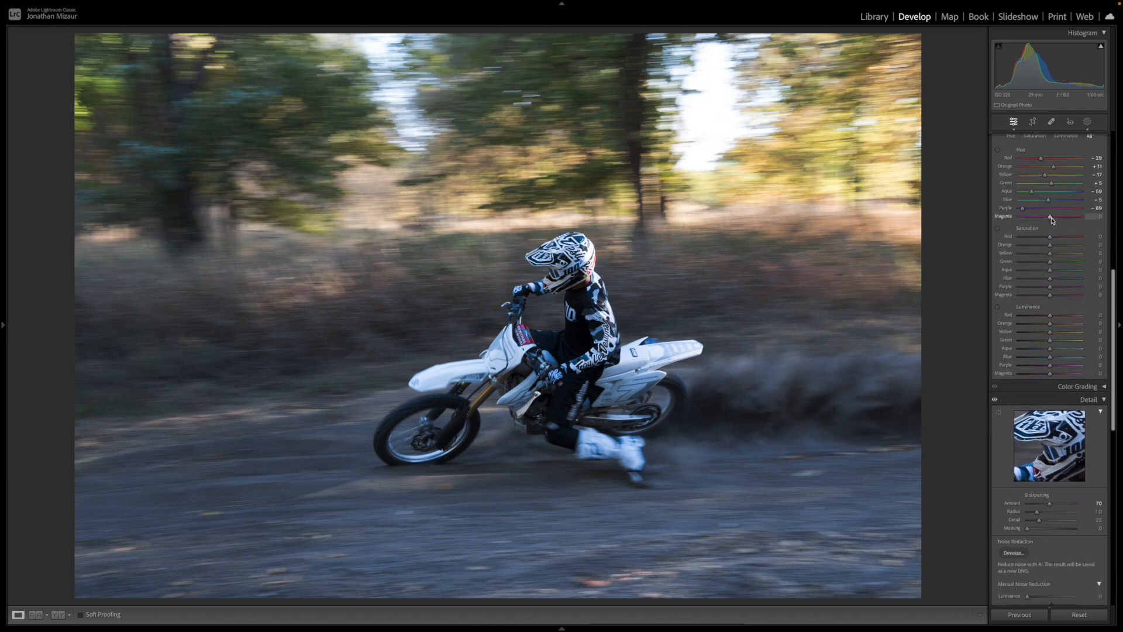
pyautogui.moveTo(1050, 216); pyautogui.dragTo(885, 231)
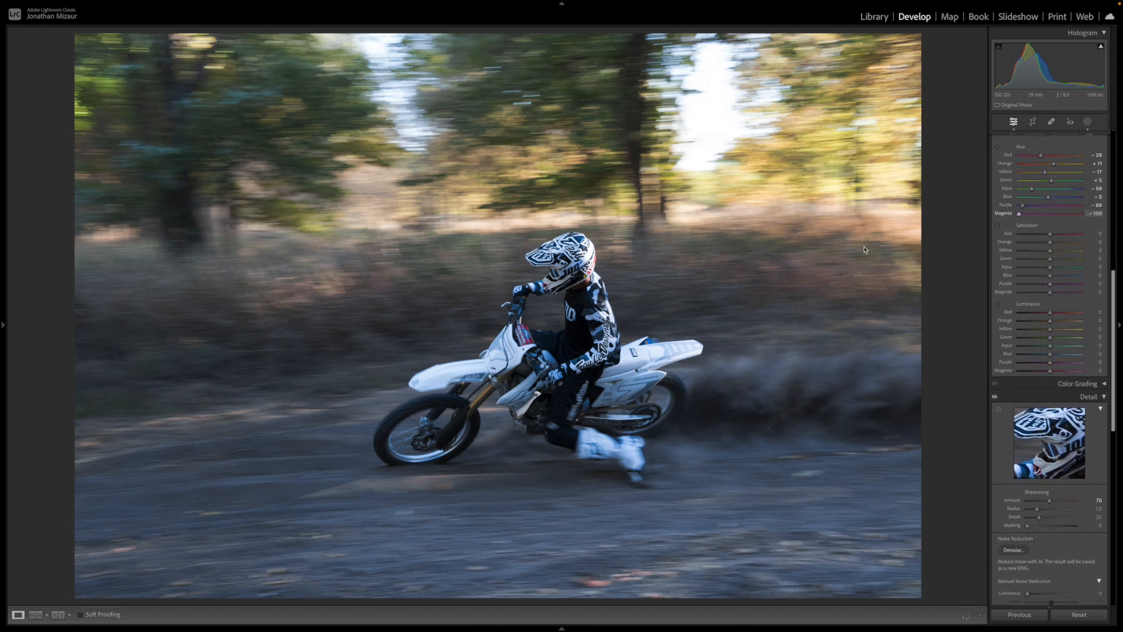
pyautogui.moveTo(1080, 214); pyautogui.dragTo(794, 252)
pyautogui.scroll(3, 994, 150)
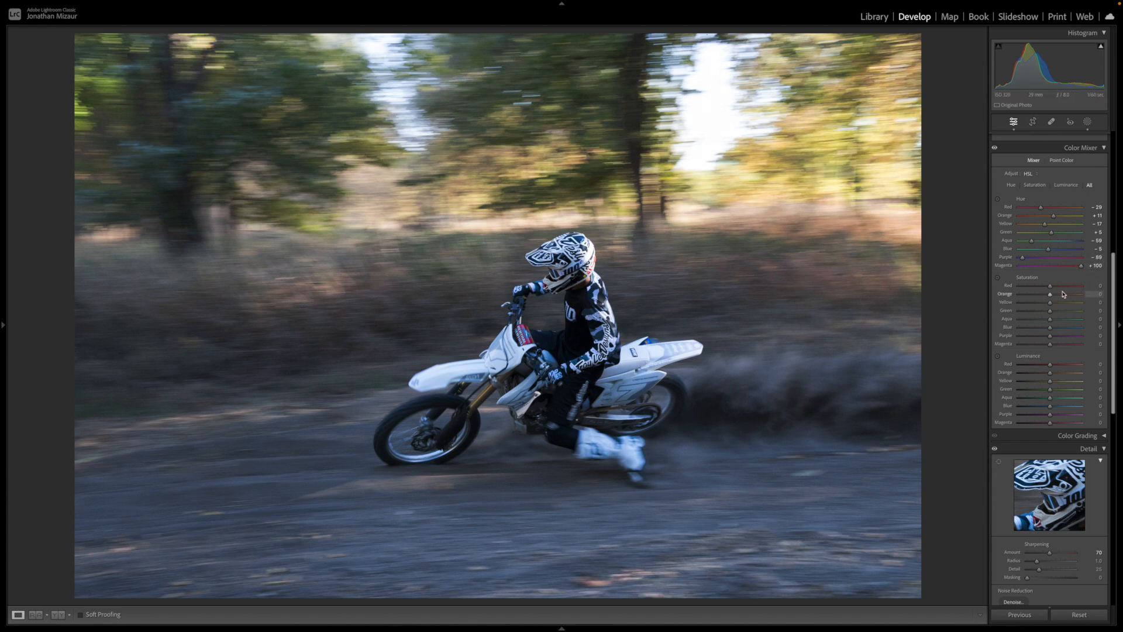
# - Set the color mixer saturation to +20 for red, +38 for orange, +75 for yellow and +22 for green
pyautogui.scroll(-3, 1063, 294)
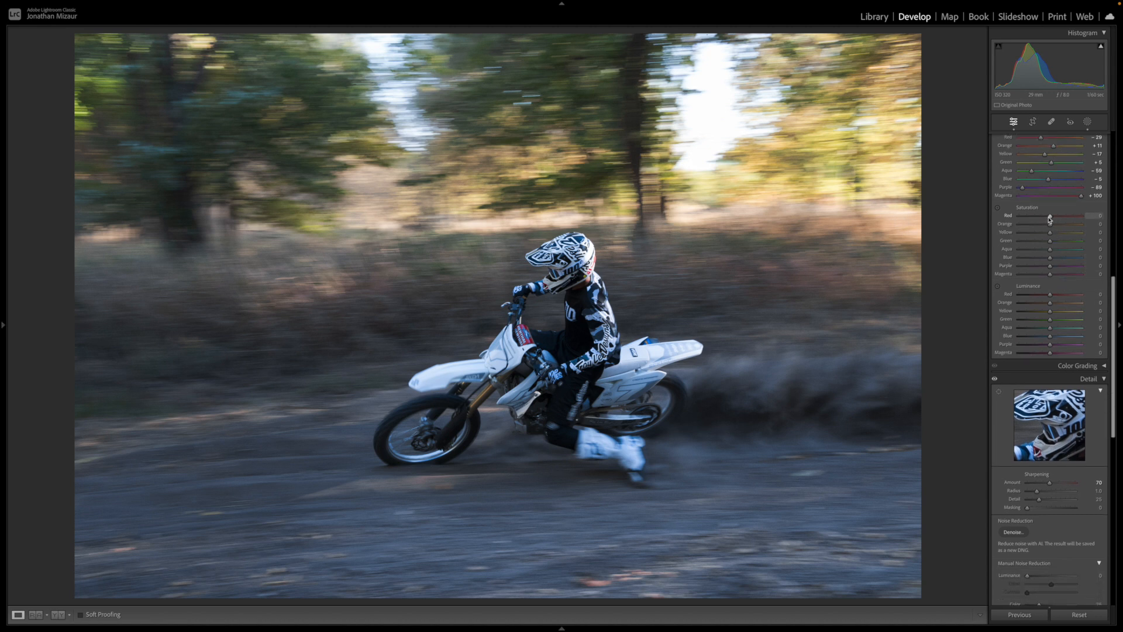
pyautogui.moveTo(1050, 219); pyautogui.dragTo(1055, 275)
pyautogui.moveTo(1050, 225); pyautogui.dragTo(1071, 254)
pyautogui.click(1080, 242)
pyautogui.moveTo(1082, 244); pyautogui.dragTo(1058, 269)
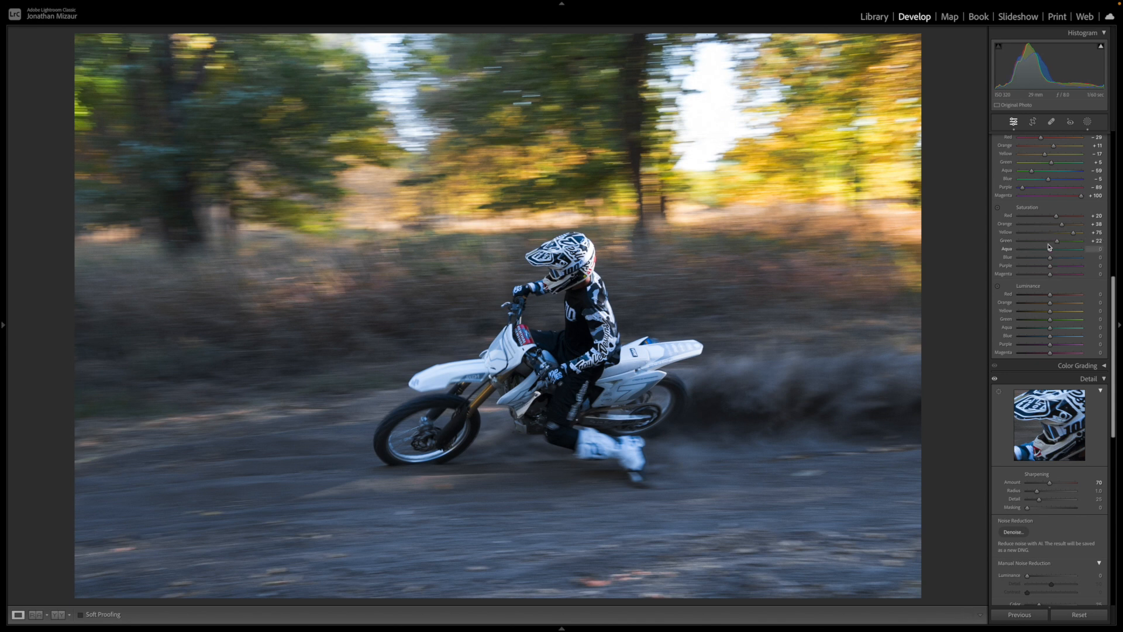
# - Set the color mixer saturation to +8 for aqua, -38 for blue, -39 for purple and +5 for magenta
pyautogui.moveTo(1050, 250); pyautogui.dragTo(1121, 253)
pyautogui.moveTo(1021, 257); pyautogui.dragTo(1054, 288)
pyautogui.moveTo(1051, 261); pyautogui.dragTo(1039, 307)
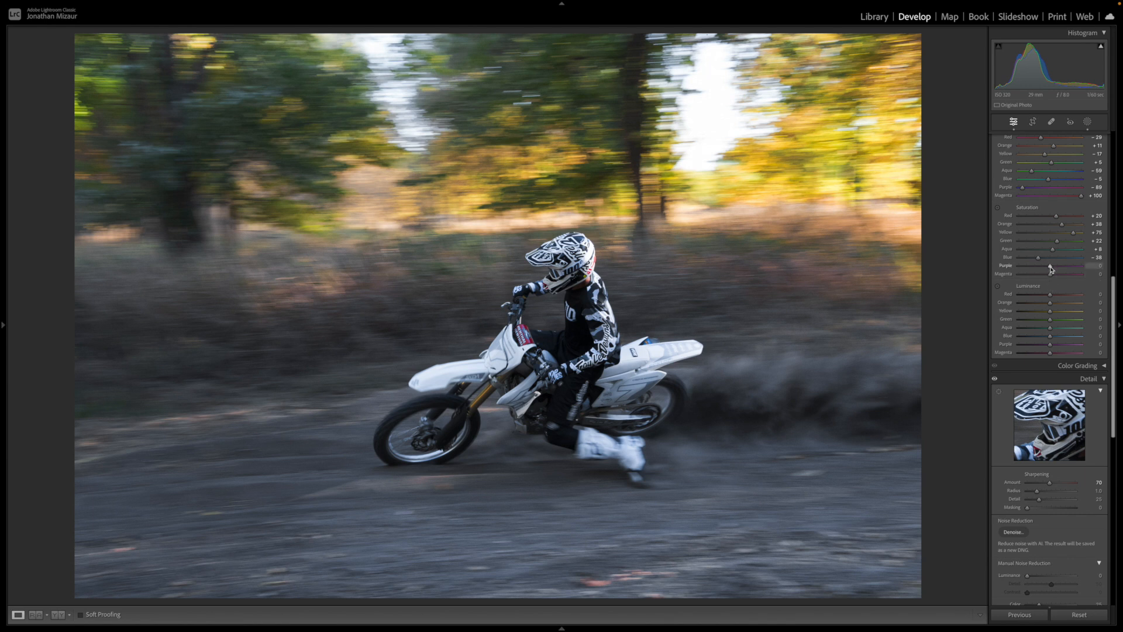
pyautogui.moveTo(1051, 269); pyautogui.dragTo(994, 270)
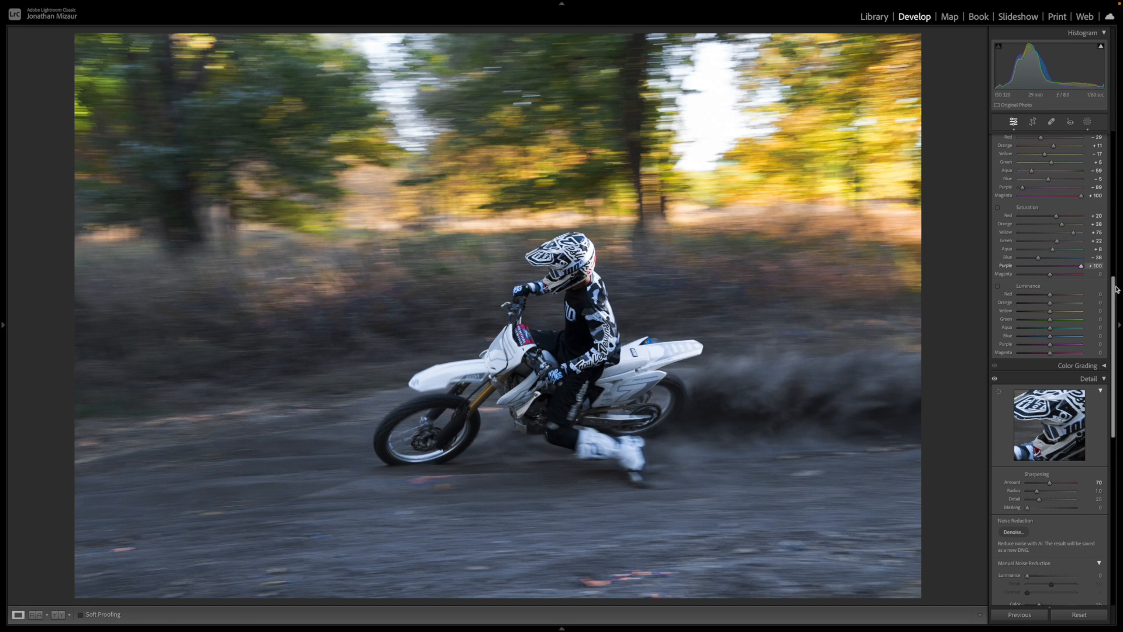
pyautogui.moveTo(877, 305); pyautogui.dragTo(1038, 339)
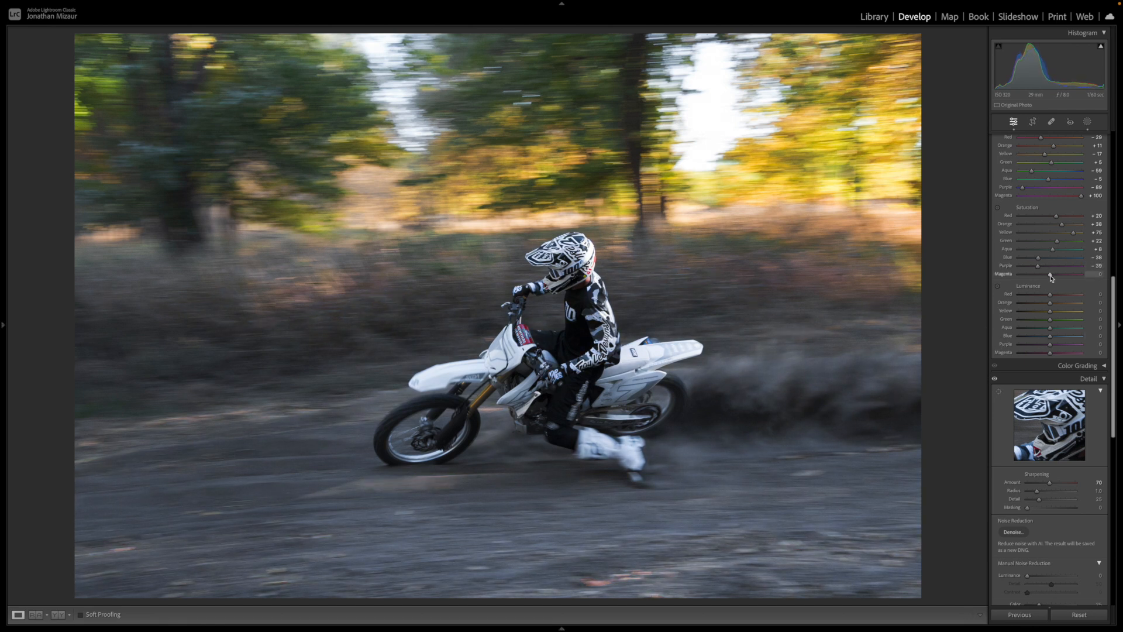
pyautogui.moveTo(1050, 277); pyautogui.dragTo(1050, 333)
# - Set the color mixer luminance to +2 for red, -1 for yellow, -8 for green and -8 for aqua
pyautogui.moveTo(1050, 295); pyautogui.dragTo(1051, 339)
pyautogui.moveTo(1050, 303); pyautogui.dragTo(1055, 331)
pyautogui.moveTo(1050, 313)
pyautogui.mouseDown()
pyautogui.moveTo(1035, 321)
pyautogui.moveTo(1045, 326)
pyautogui.mouseUp()
pyautogui.moveTo(1051, 321)
pyautogui.mouseDown()
pyautogui.moveTo(1002, 331)
pyautogui.moveTo(1050, 341)
pyautogui.mouseUp()
pyautogui.moveTo(1049, 327); pyautogui.dragTo(1050, 360)
# - Set the color mixer luminance to +3 for blue, +3 for purple and +2 for magenta
pyautogui.click(1055, 337)
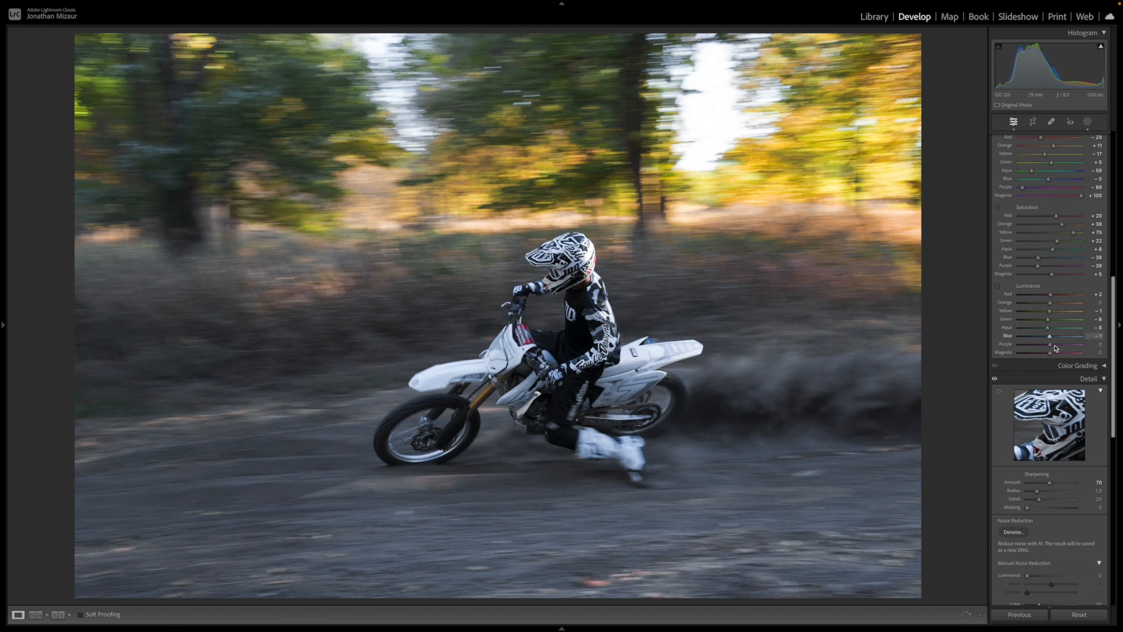
pyautogui.moveTo(1057, 352)
pyautogui.mouseDown()
pyautogui.moveTo(995, 357)
pyautogui.moveTo(1051, 363)
pyautogui.mouseUp()
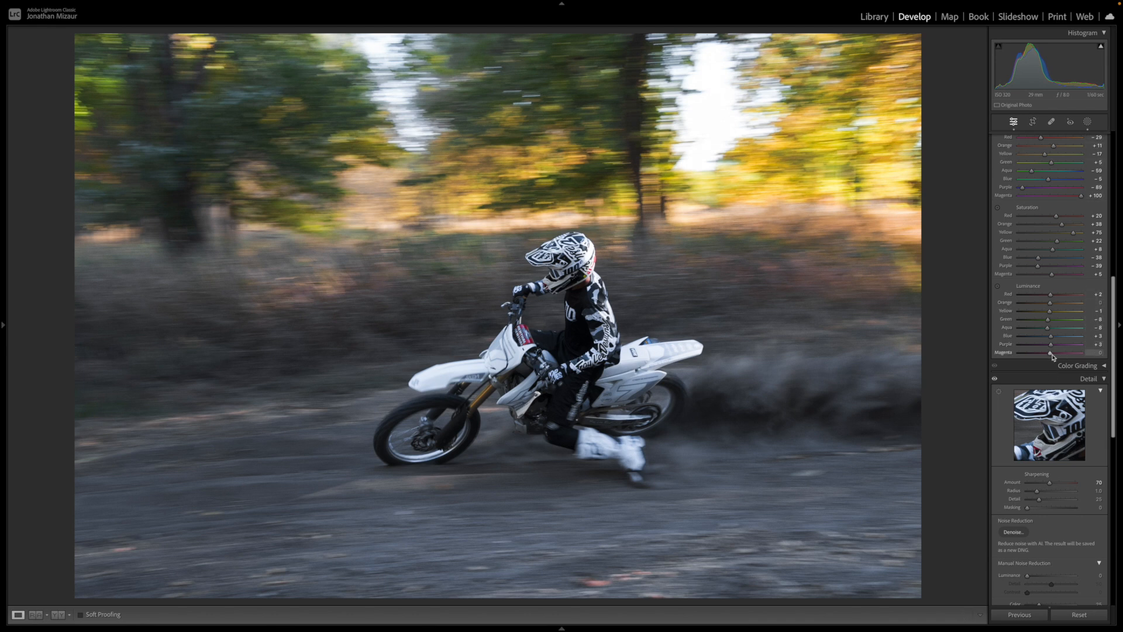
pyautogui.moveTo(1050, 354)
pyautogui.mouseDown()
pyautogui.moveTo(1079, 355)
pyautogui.moveTo(996, 360)
pyautogui.moveTo(1119, 359)
pyautogui.moveTo(1053, 372)
pyautogui.mouseUp()
pyautogui.scroll(-5, 1059, 286)
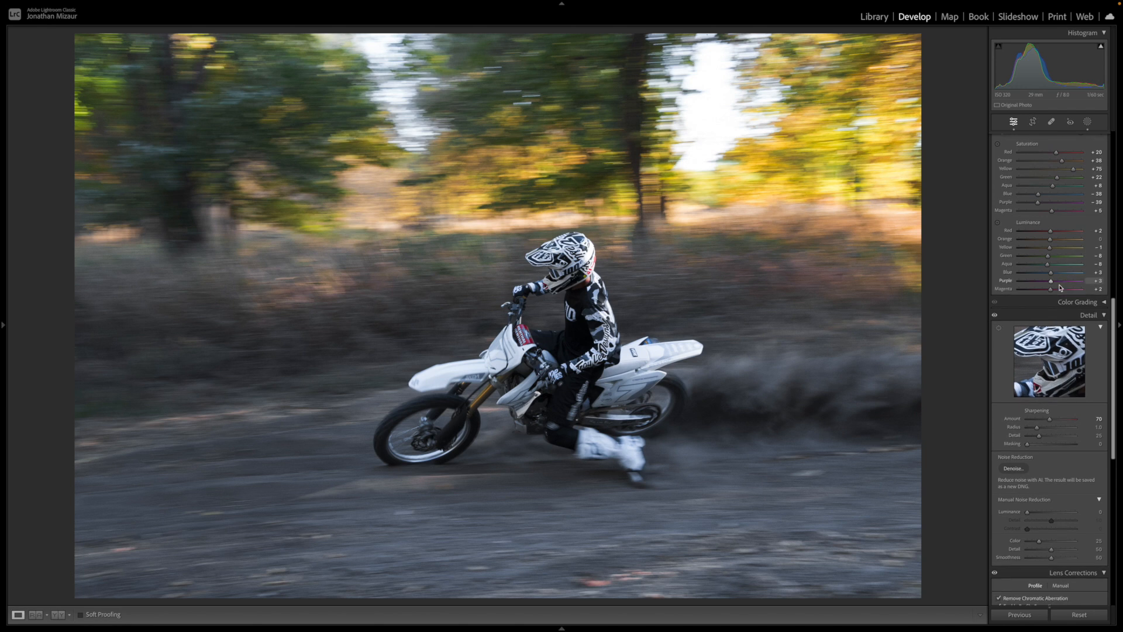
pyautogui.scroll(-5, 1058, 285)
pyautogui.scroll(20, 1063, 285)
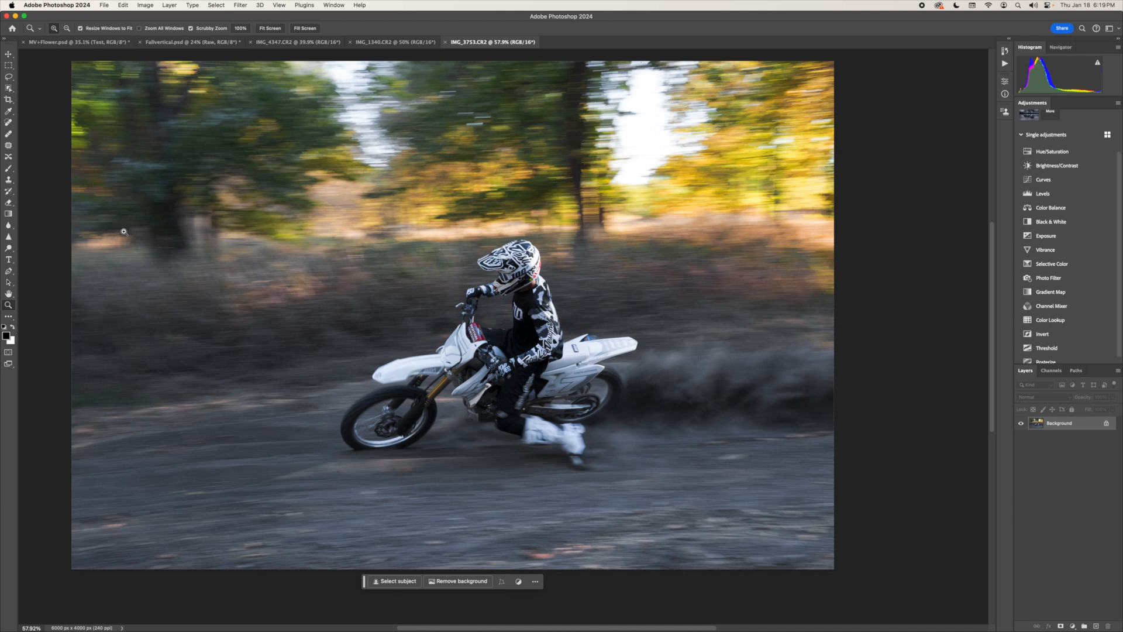
# - In Photoshop, add a Color Balance adjustment layer and set the shadows' cyan-red balance to -2
pyautogui.click(1073, 207)
pyautogui.click(948, 107)
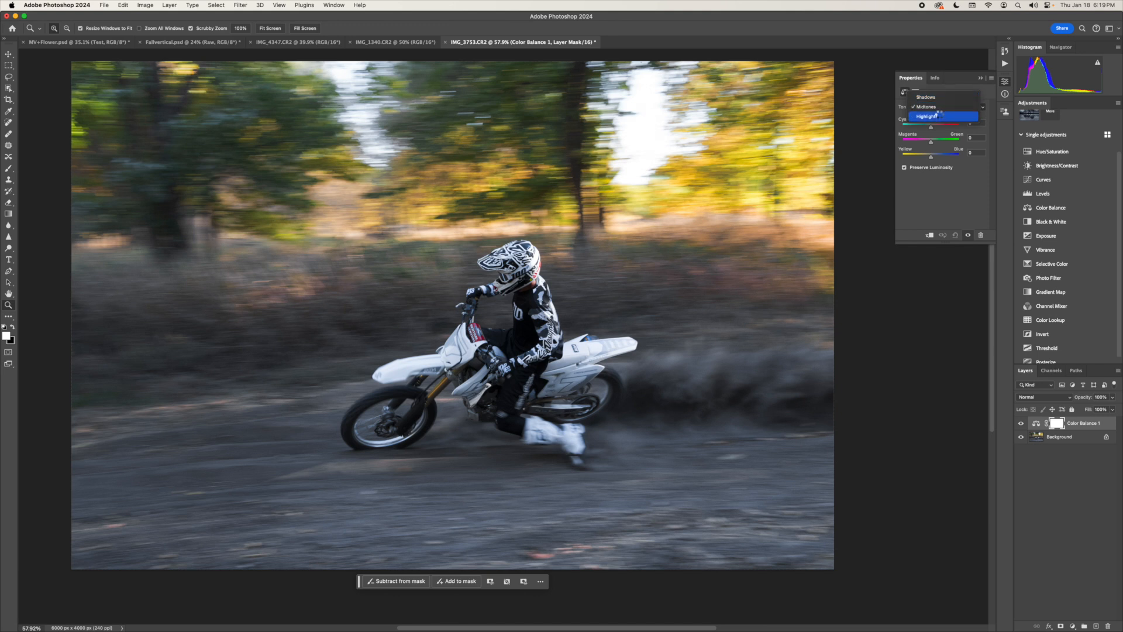
pyautogui.click(948, 96)
pyautogui.click(976, 125)
pyautogui.press('Down')
pyautogui.press('Down')
pyautogui.click(978, 138)
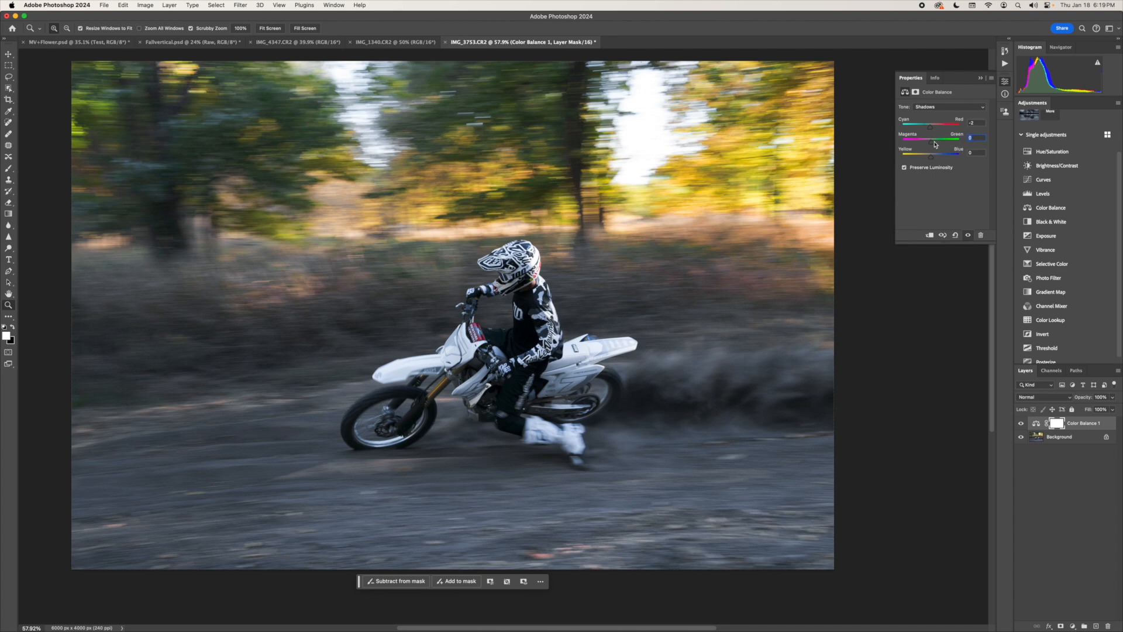
# - Fine-tune the magenta-green and yellow-blue balance of the shadows in the Color Balance layer
pyautogui.moveTo(931, 142); pyautogui.dragTo(931, 148)
pyautogui.moveTo(931, 157); pyautogui.dragTo(924, 171)
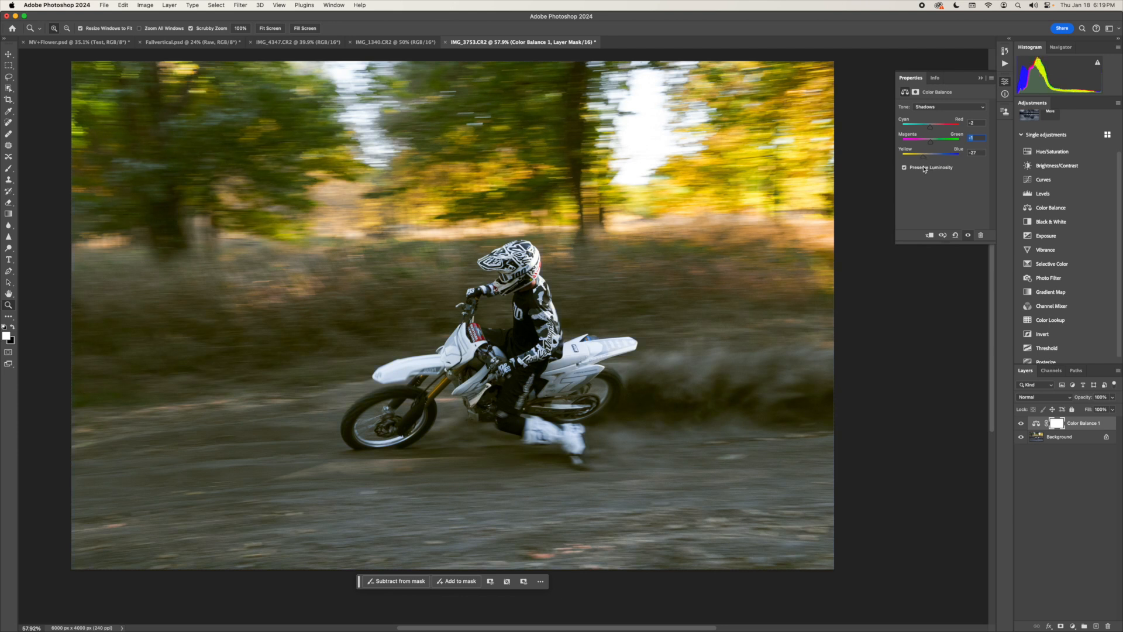
pyautogui.moveTo(925, 170); pyautogui.dragTo(933, 172)
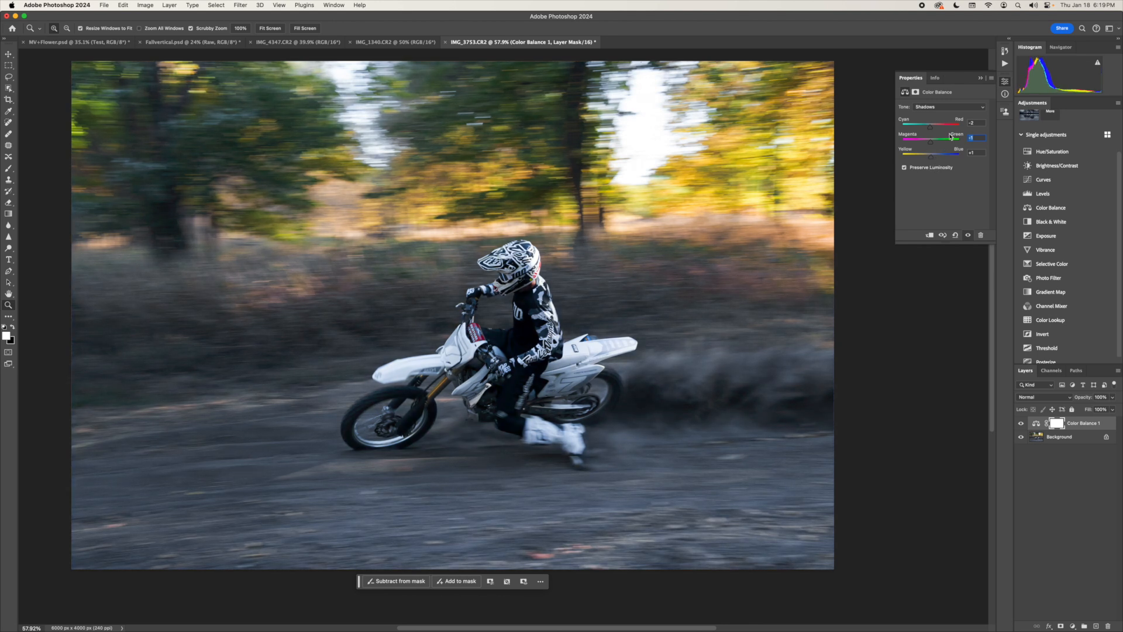
# - Set the highlights' cyan-red balance to -2 and yellow-blue to -7, nudge magenta-green, and compare the photo with and without the Color Balance layer
pyautogui.click(973, 107)
pyautogui.click(959, 128)
pyautogui.moveTo(931, 129)
pyautogui.mouseDown()
pyautogui.moveTo(943, 142)
pyautogui.moveTo(931, 146)
pyautogui.mouseUp()
pyautogui.moveTo(932, 143); pyautogui.dragTo(933, 147)
pyautogui.moveTo(931, 157); pyautogui.dragTo(926, 167)
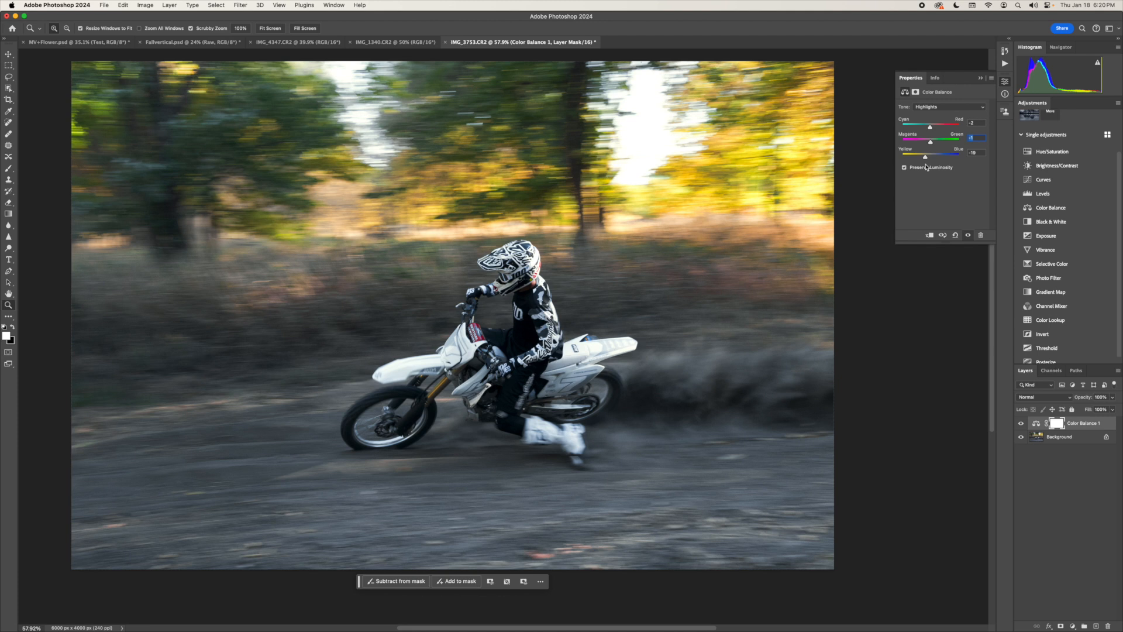
pyautogui.moveTo(926, 157); pyautogui.dragTo(929, 163)
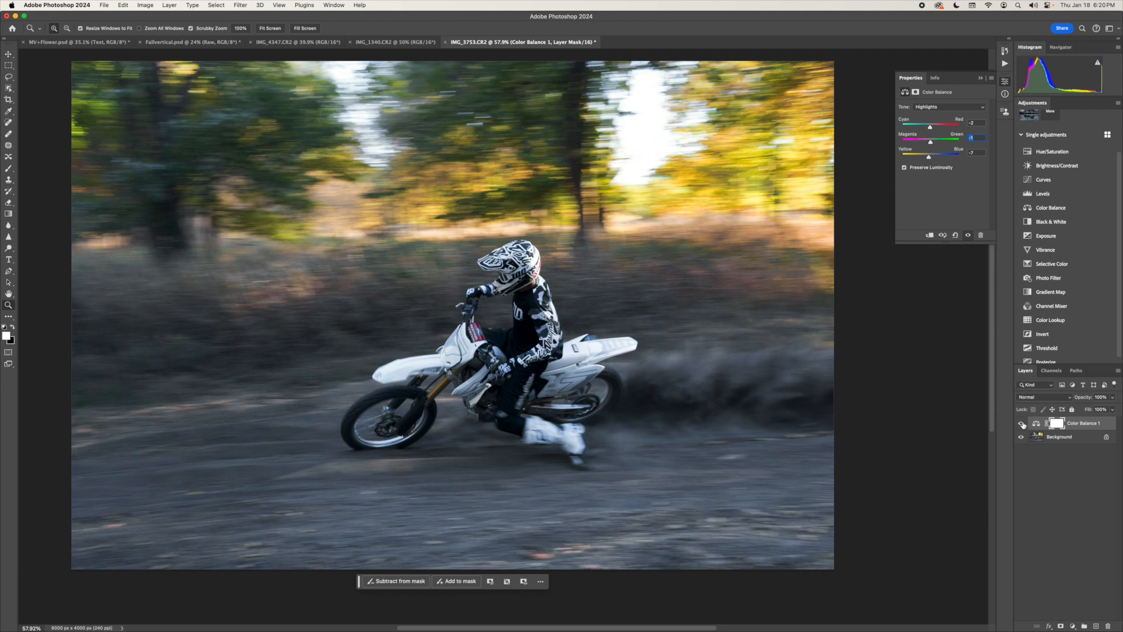
pyautogui.click(1021, 424)
pyautogui.click(1021, 423)
pyautogui.click(1021, 423)
pyautogui.click(1022, 423)
# - Fine-tune the midtones in the Color Balance layer and compare the photo with the layer hidden and shown
pyautogui.click(947, 108)
pyautogui.click(942, 98)
pyautogui.press('Down')
pyautogui.moveTo(930, 143); pyautogui.dragTo(929, 165)
pyautogui.click(1020, 423)
pyautogui.click(1020, 425)
pyautogui.click(1020, 425)
pyautogui.click(1020, 425)
pyautogui.click(980, 78)
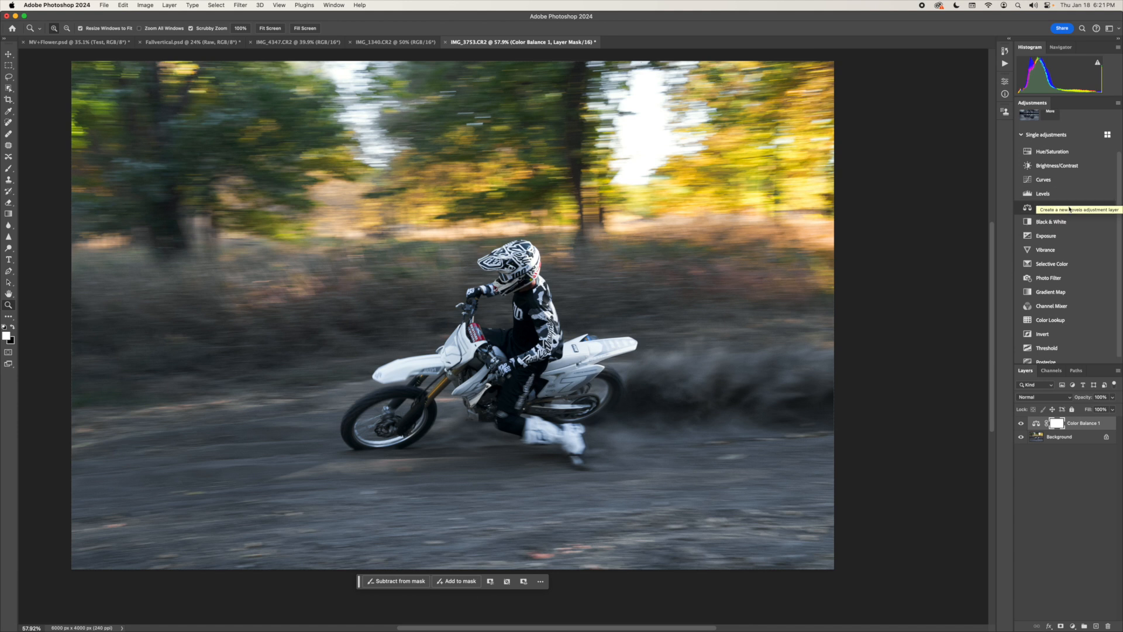
# - Add a Selective Color adjustment layer, adjust the yellow amount in the whites, and compare the photo with and without the layer
pyautogui.click(1078, 269)
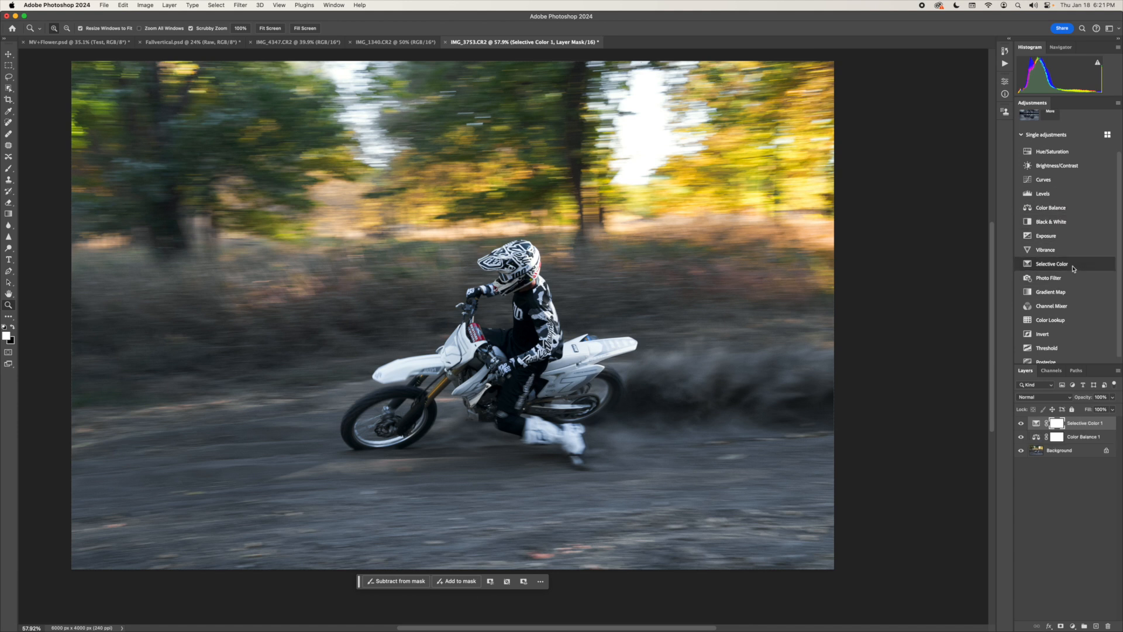
pyautogui.click(955, 120)
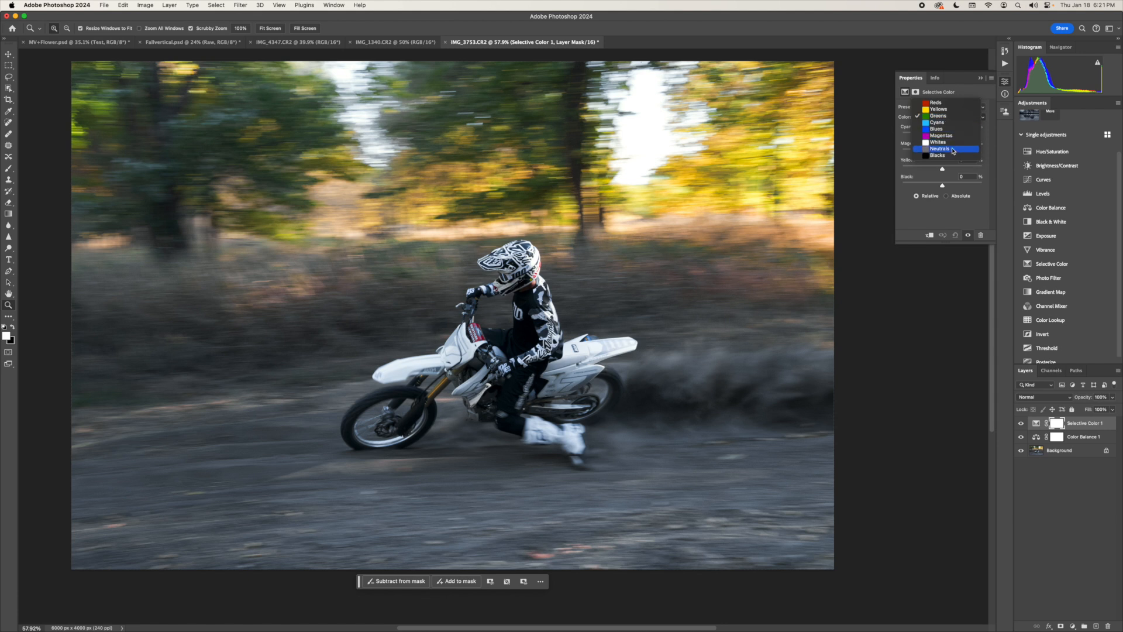
pyautogui.click(943, 142)
pyautogui.moveTo(942, 171); pyautogui.dragTo(982, 170)
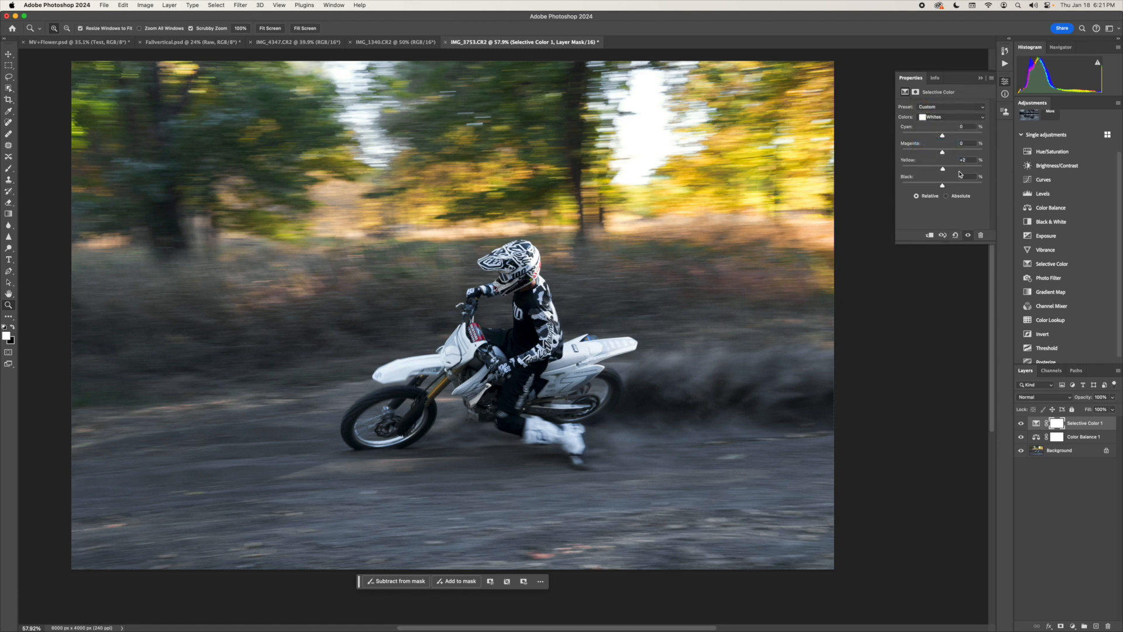
pyautogui.moveTo(896, 204); pyautogui.dragTo(674, 232)
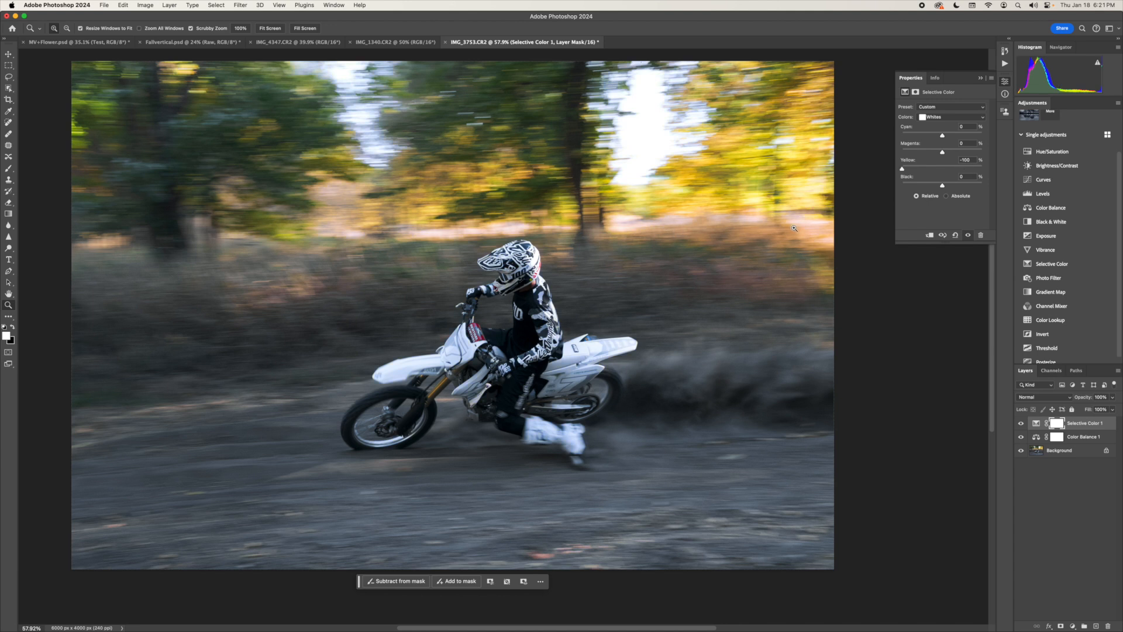
pyautogui.moveTo(794, 228); pyautogui.dragTo(920, 225)
pyautogui.click(1020, 423)
pyautogui.click(1020, 423)
pyautogui.click(1020, 423)
pyautogui.click(1020, 423)
pyautogui.click(980, 78)
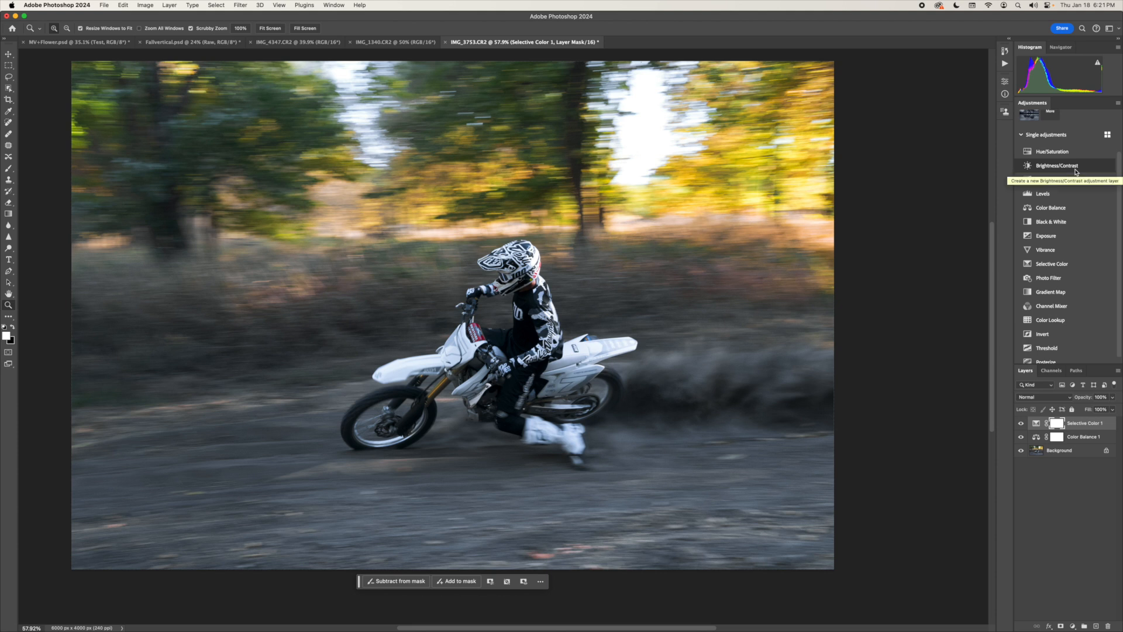
# - Add a Levels adjustment layer and set the blue channel's black input level to 1
pyautogui.click(1064, 199)
pyautogui.click(938, 125)
pyautogui.click(930, 135)
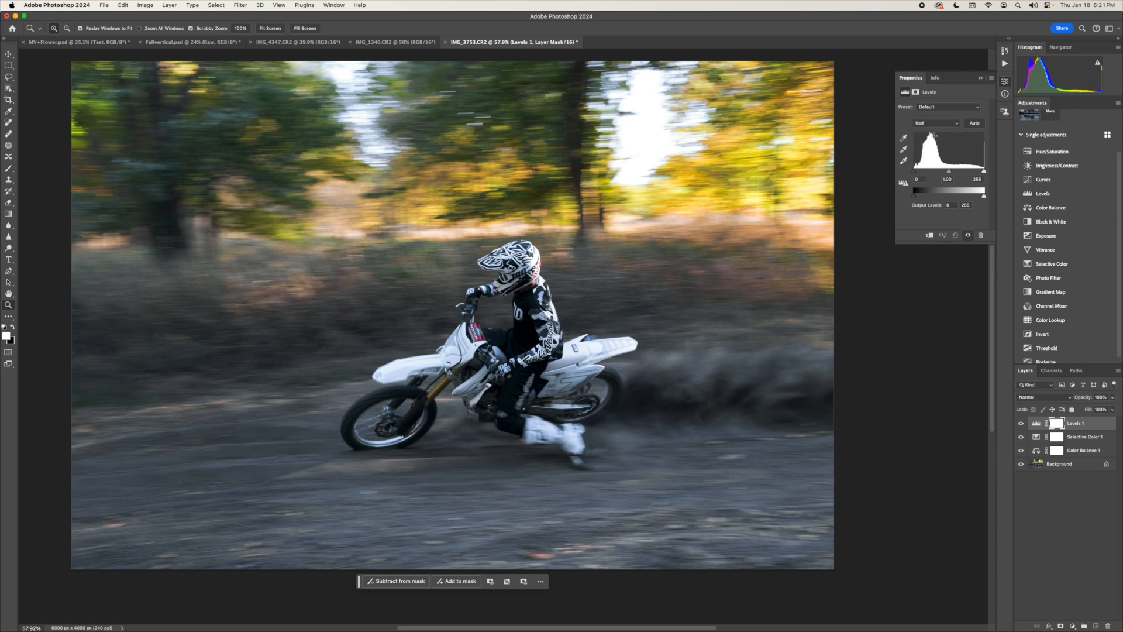
pyautogui.click(934, 124)
pyautogui.click(936, 137)
pyautogui.click(936, 123)
pyautogui.click(934, 137)
pyautogui.click(921, 180)
pyautogui.write('1')
# - Set the red channel's midtone input level to 1.01 in the Levels layer
pyautogui.click(936, 123)
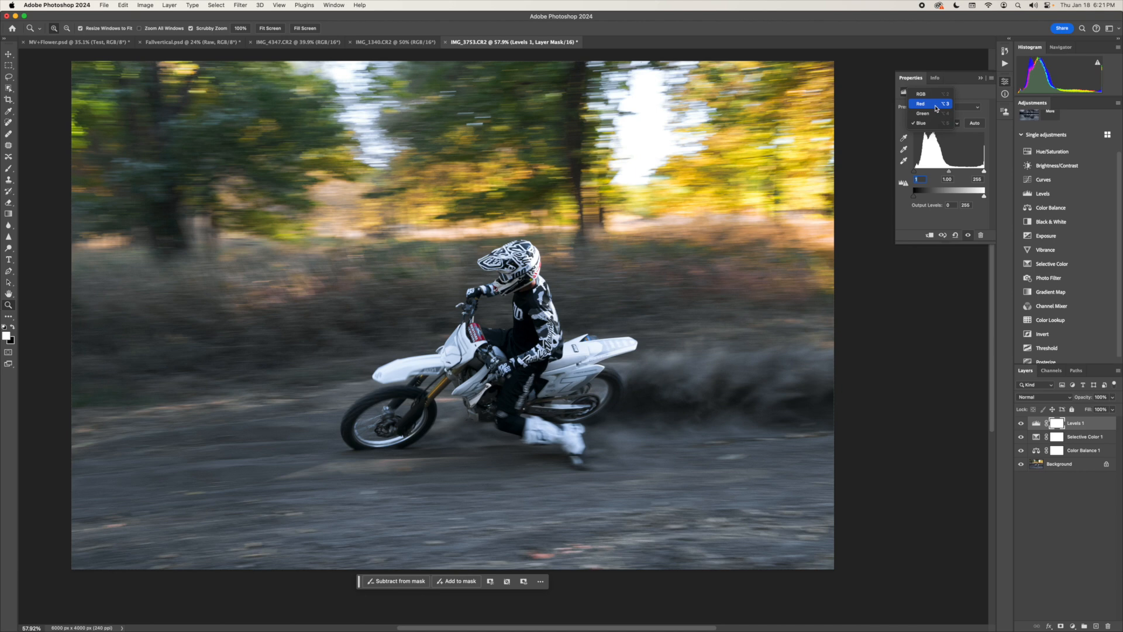
pyautogui.click(928, 103)
pyautogui.moveTo(949, 172); pyautogui.dragTo(950, 178)
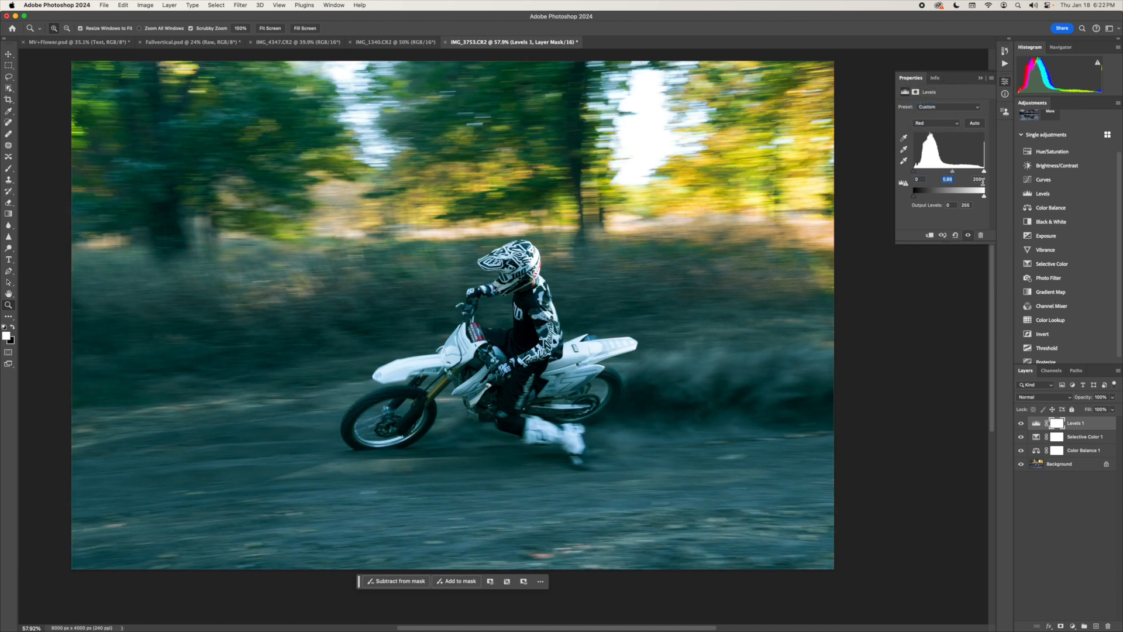
pyautogui.press('Up')
pyautogui.press('Up')
pyautogui.press('Up')
pyautogui.press('Up')
pyautogui.press('Up')
pyautogui.press('Up')
pyautogui.press('Up')
pyautogui.press('Up')
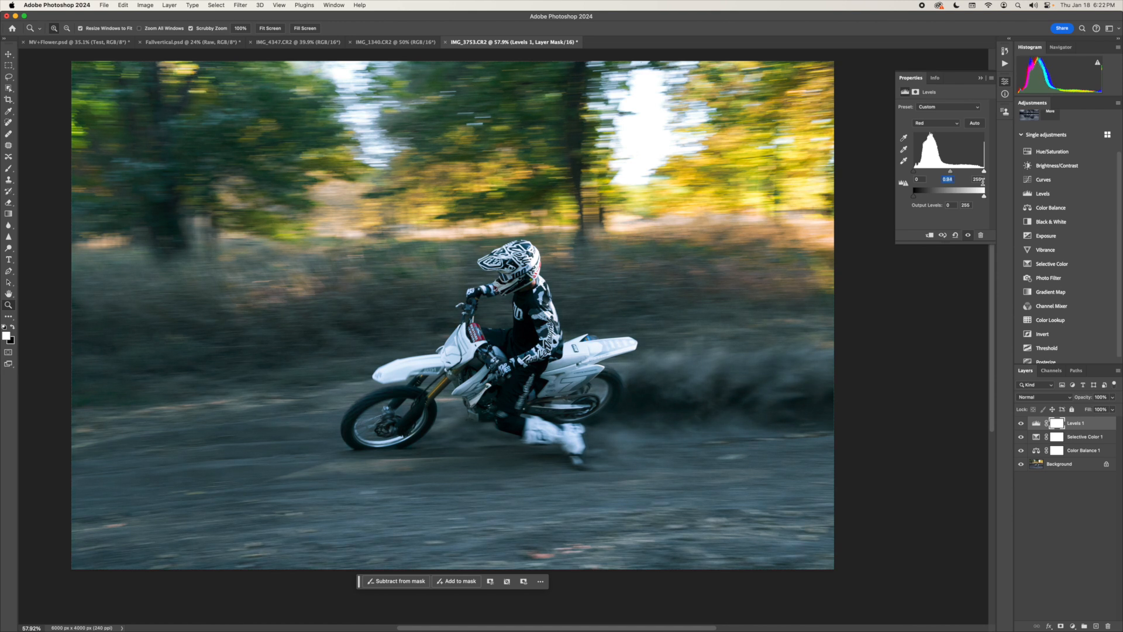
pyautogui.press('Up')
pyautogui.press('Up')
pyautogui.press('Up')
pyautogui.press('Up')
pyautogui.press('Up')
# - Set the green channel's midtone input level to 0.99 in the Levels layer
pyautogui.click(945, 124)
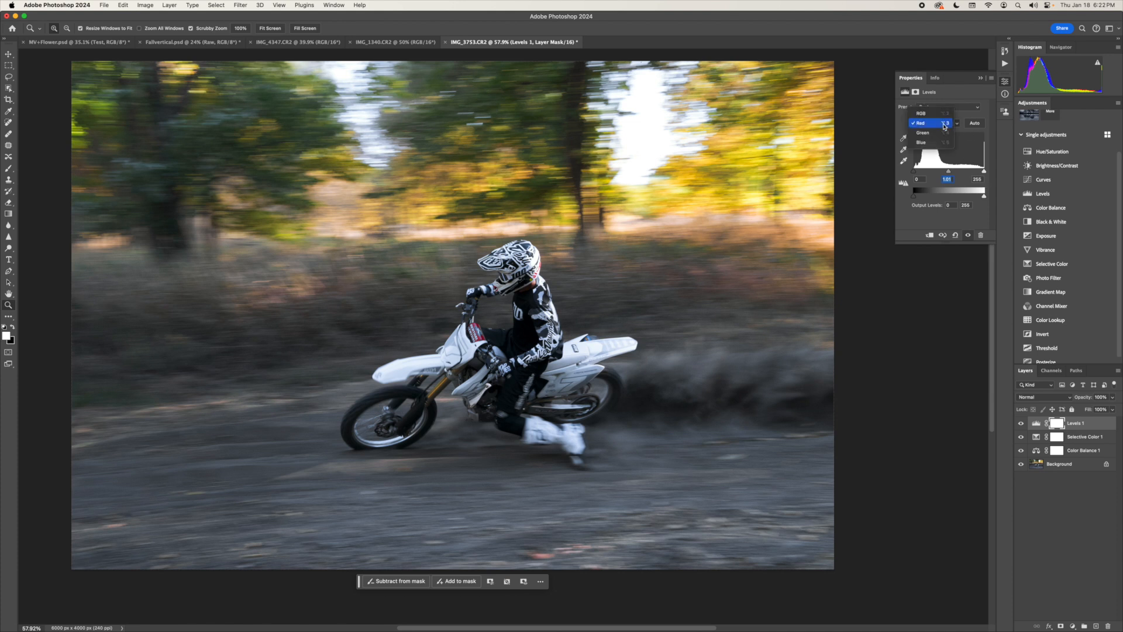
pyautogui.click(941, 135)
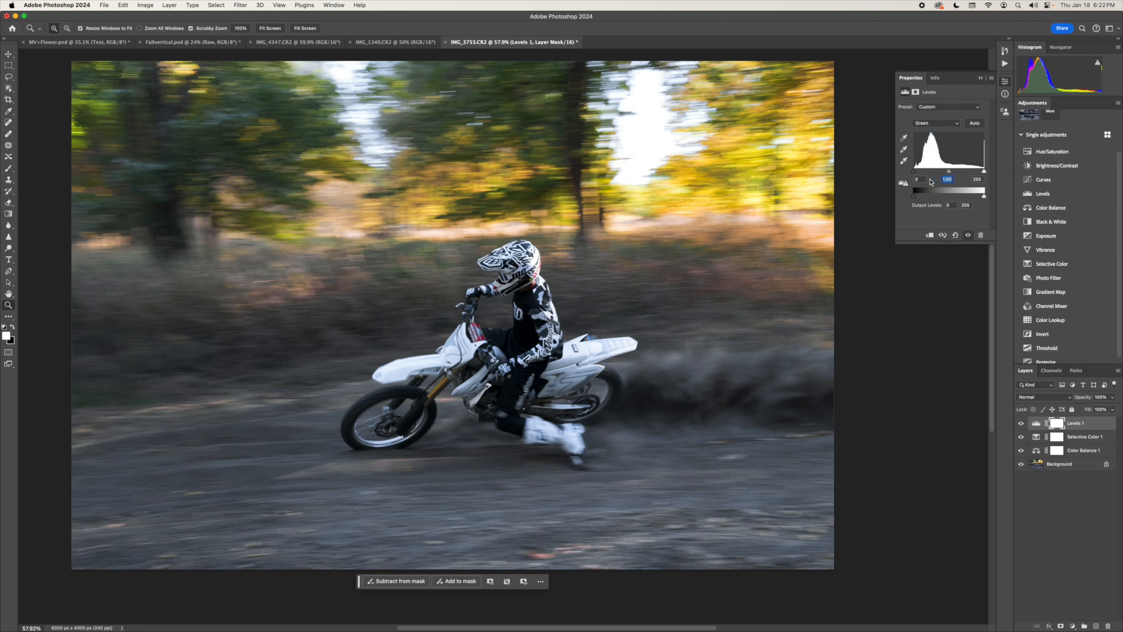
pyautogui.press('Up')
pyautogui.press('Up')
pyautogui.press('Up')
pyautogui.press('Up')
pyautogui.press('Up')
pyautogui.press('Up')
pyautogui.press('Up')
pyautogui.press('Up')
pyautogui.press('Up')
pyautogui.press('Up')
pyautogui.press('Down')
pyautogui.press('Down')
pyautogui.press('Down')
pyautogui.press('Down')
pyautogui.press('Down')
pyautogui.press('Down')
pyautogui.press('Down')
pyautogui.press('Down')
pyautogui.press('Down')
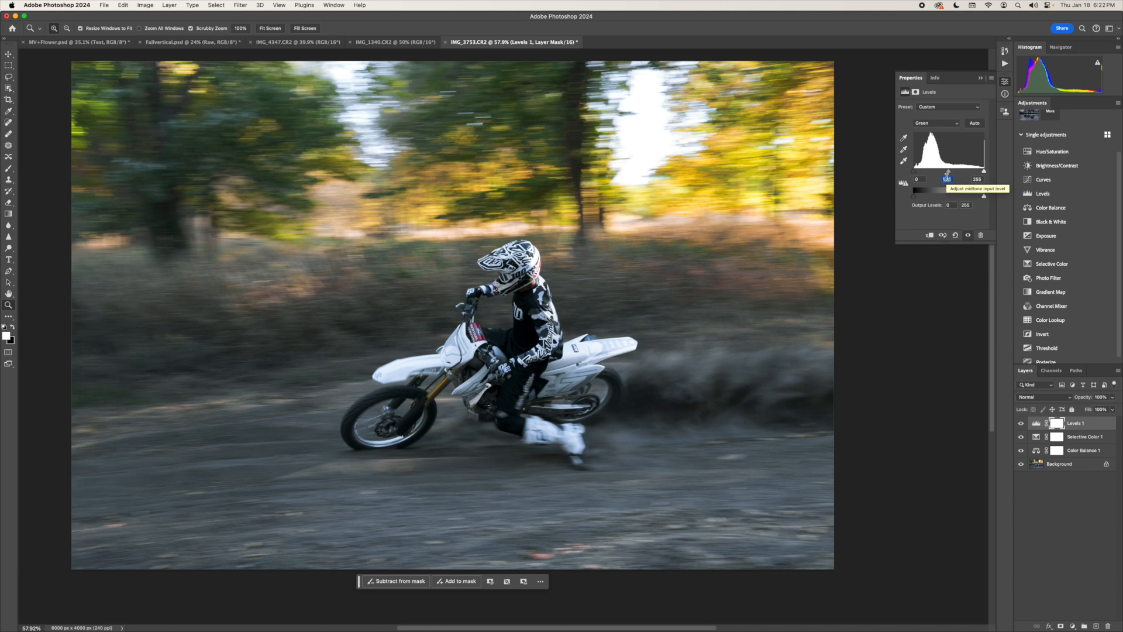
pyautogui.press('Down')
pyautogui.press('Down')
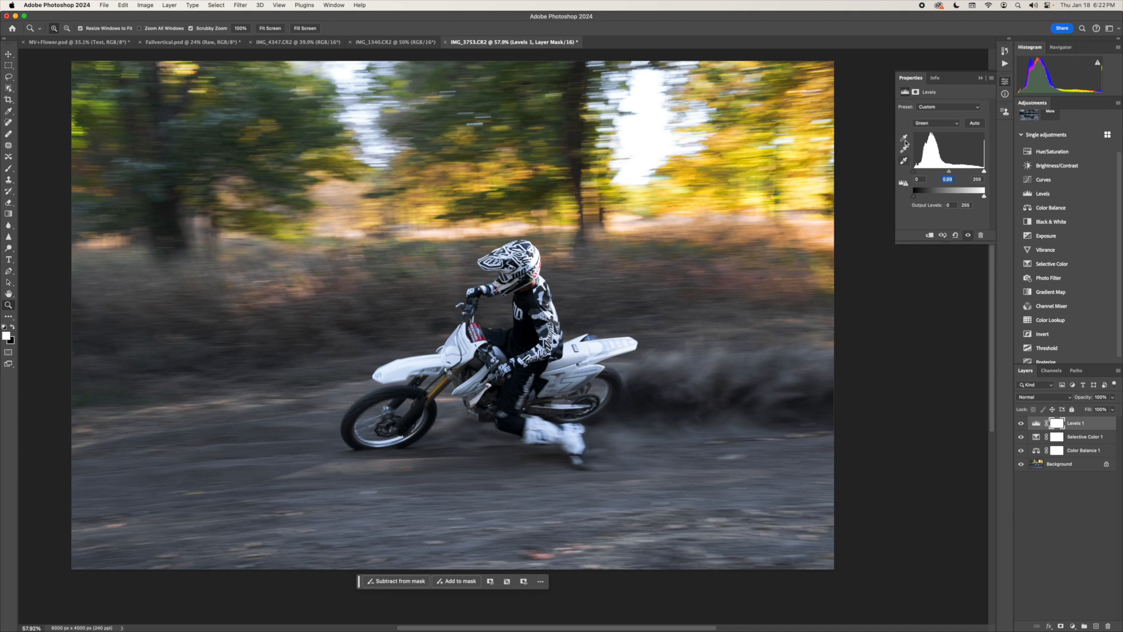
# - Fine-tune the blue channel's midtone input level around 0.99 and close the Levels settings
pyautogui.click(926, 124)
pyautogui.click(923, 133)
pyautogui.moveTo(950, 172); pyautogui.dragTo(958, 178)
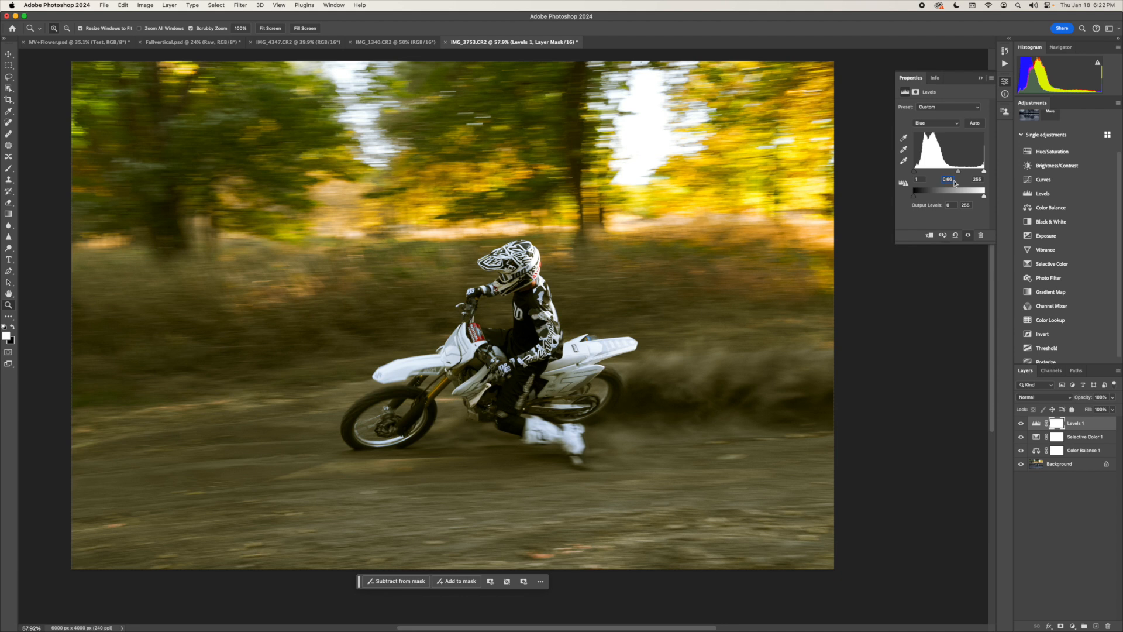
pyautogui.press('Up')
pyautogui.press('Up')
pyautogui.press('Up')
pyautogui.press('Up')
pyautogui.press('Up')
pyautogui.press('Up')
pyautogui.press('Up')
pyautogui.press('Up')
pyautogui.press('Up')
pyautogui.press('Up')
pyautogui.press('Up')
pyautogui.press('Up')
pyautogui.press('Up')
pyautogui.press('Up')
pyautogui.press('Up')
pyautogui.press('Up')
pyautogui.press('Up')
pyautogui.press('Up')
pyautogui.press('Up')
pyautogui.press('Up')
pyautogui.press('Up')
pyautogui.press('Up')
pyautogui.press('Up')
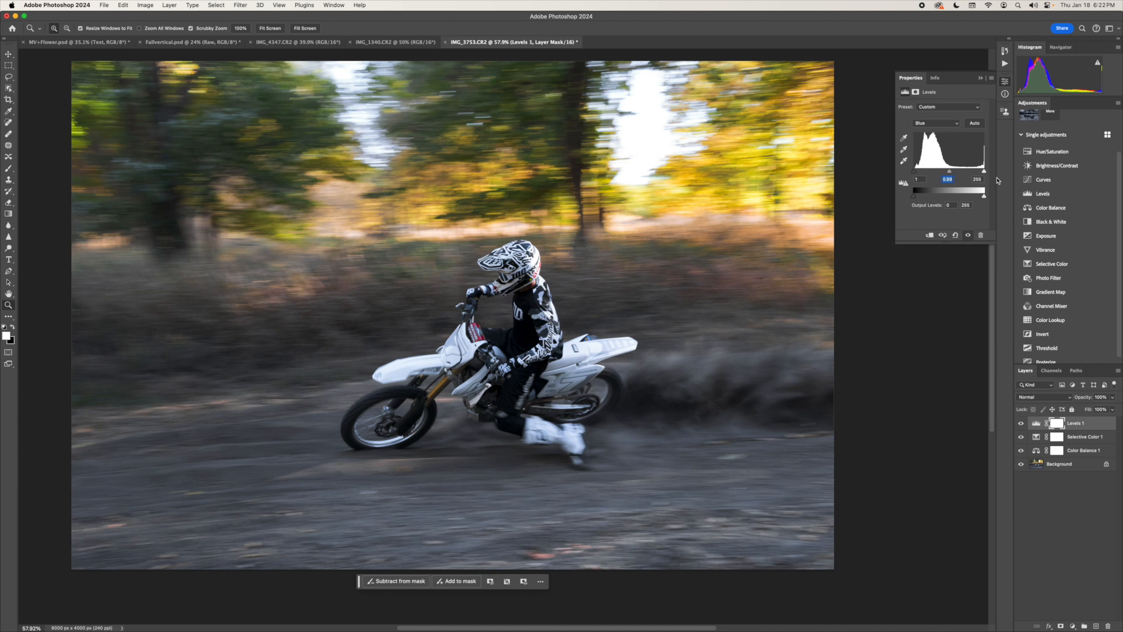
pyautogui.press('Up')
pyautogui.press('Up')
pyautogui.press('Down')
pyautogui.press('Down')
pyautogui.press('Down')
pyautogui.press('Down')
pyautogui.press('Down')
pyautogui.press('Up')
pyautogui.press('Up')
pyautogui.press('Up')
pyautogui.press('Up')
pyautogui.press('Up')
pyautogui.press('Up')
pyautogui.press('Up')
pyautogui.press('Up')
pyautogui.press('Up')
pyautogui.press('Down')
pyautogui.press('Down')
pyautogui.click(943, 124)
pyautogui.click(973, 71)
pyautogui.click(980, 77)
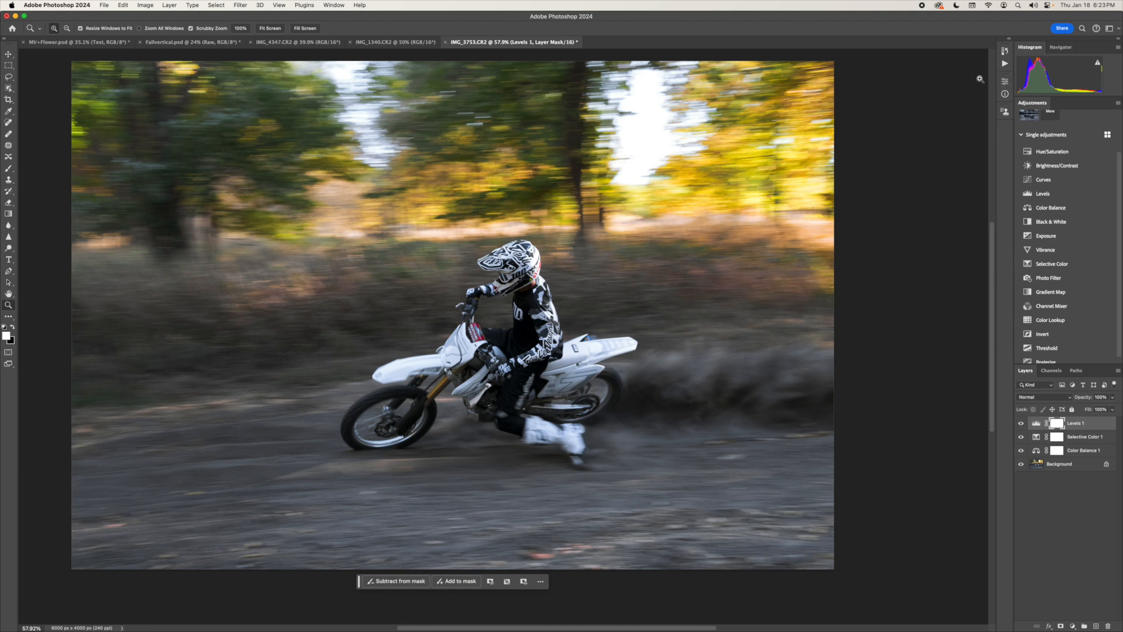
# - Add a Brightness/Contrast adjustment layer with contrast 21 and invert its mask to black
pyautogui.click(1051, 166)
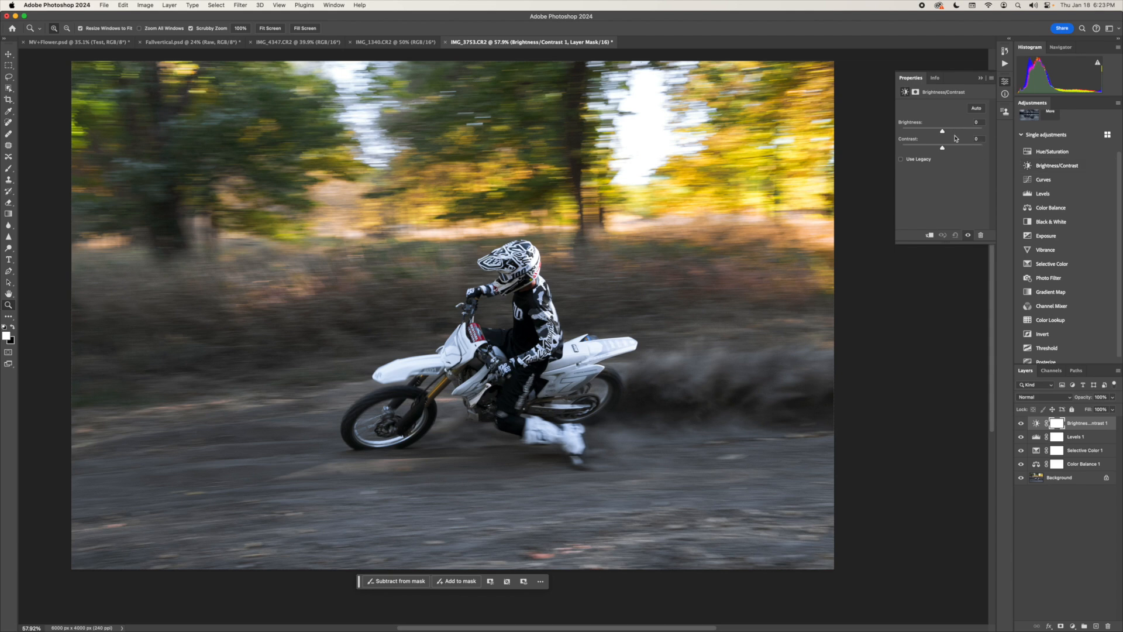
pyautogui.moveTo(942, 148)
pyautogui.mouseDown()
pyautogui.moveTo(958, 149)
pyautogui.moveTo(944, 163)
pyautogui.moveTo(955, 158)
pyautogui.mouseUp()
pyautogui.press('super+i')
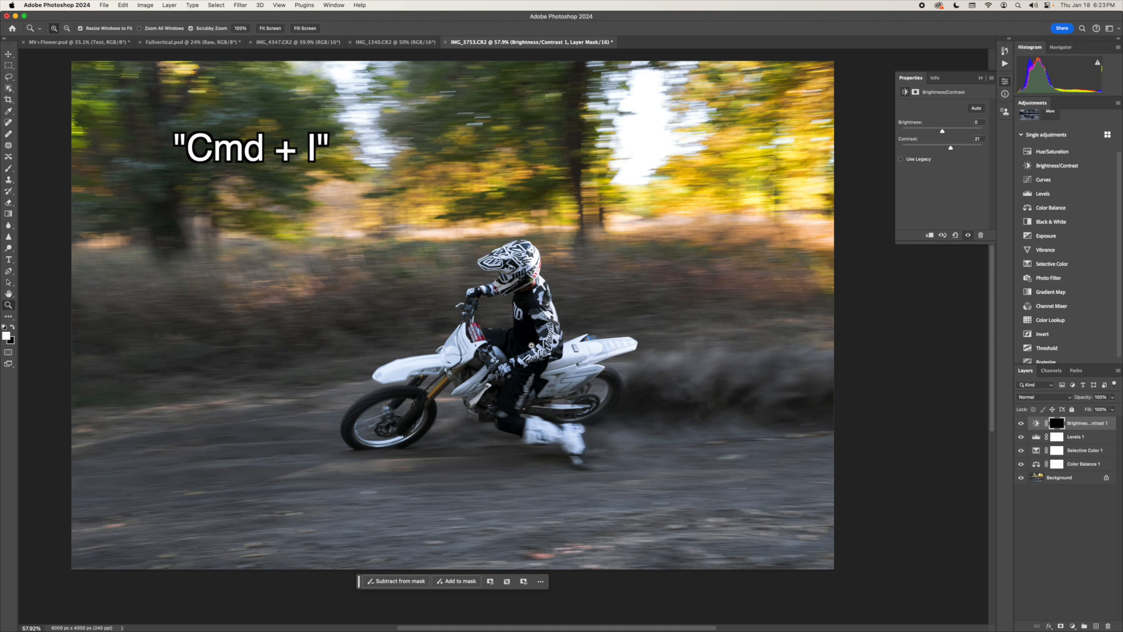
# - Paint white with a 1200 px brush on the Brightness/Contrast 1 mask over the dirt track in the foreground
pyautogui.press('b')
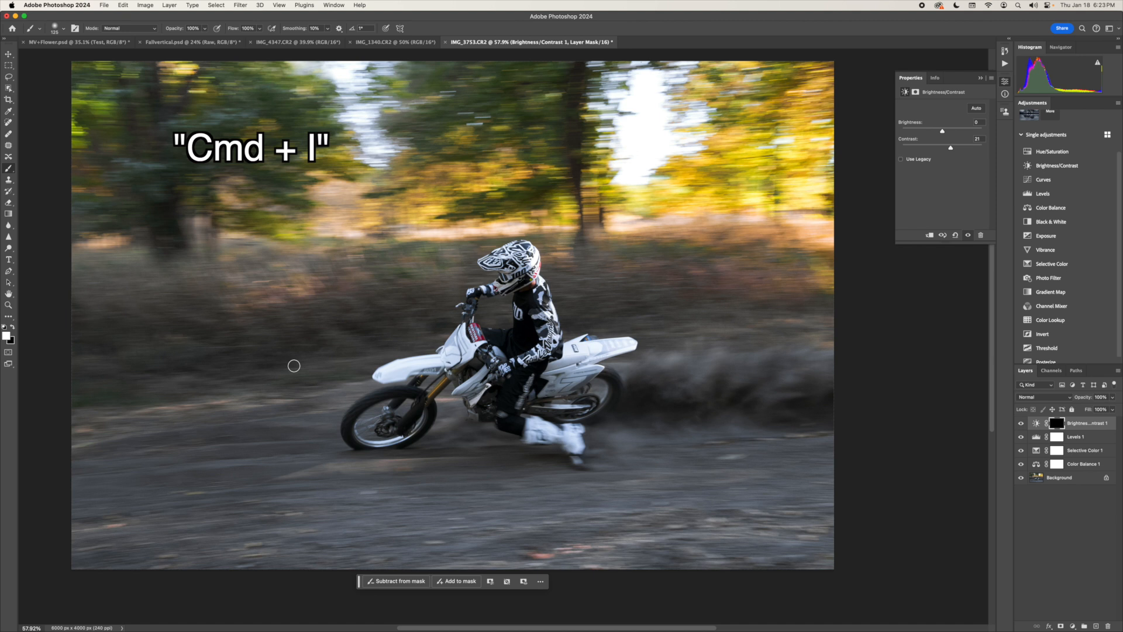
pyautogui.press(']')
pyautogui.press(']')
pyautogui.press(']')
pyautogui.press(']')
pyautogui.press(']')
pyautogui.press(']')
pyautogui.press(']')
pyautogui.press(']')
pyautogui.press(']')
pyautogui.press(']')
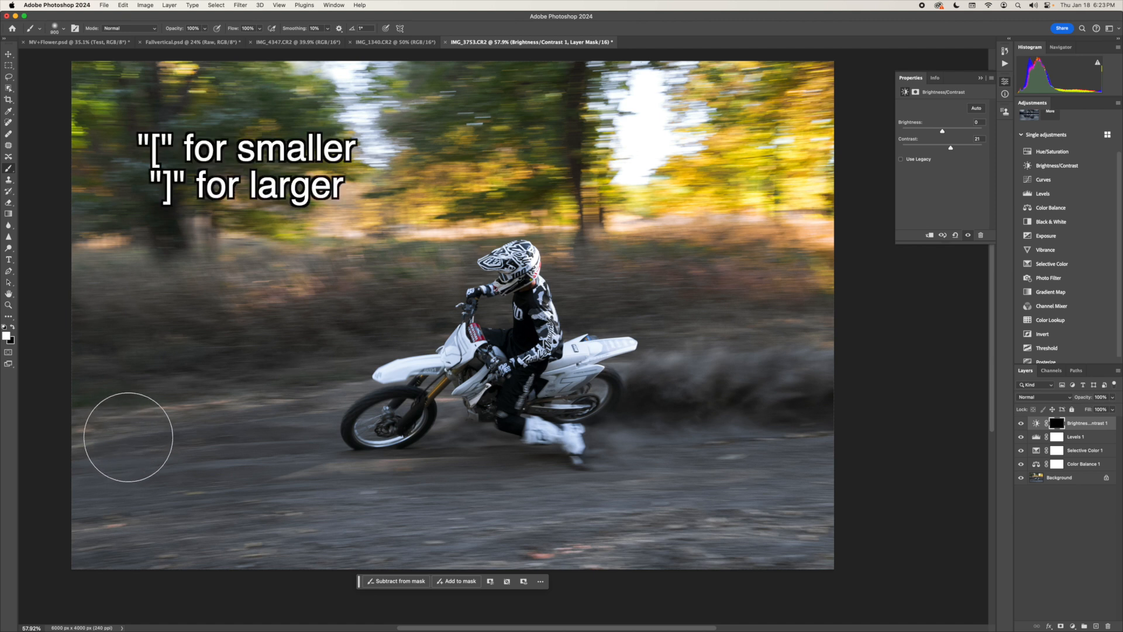
pyautogui.press(']')
pyautogui.press(']')
pyautogui.press(']')
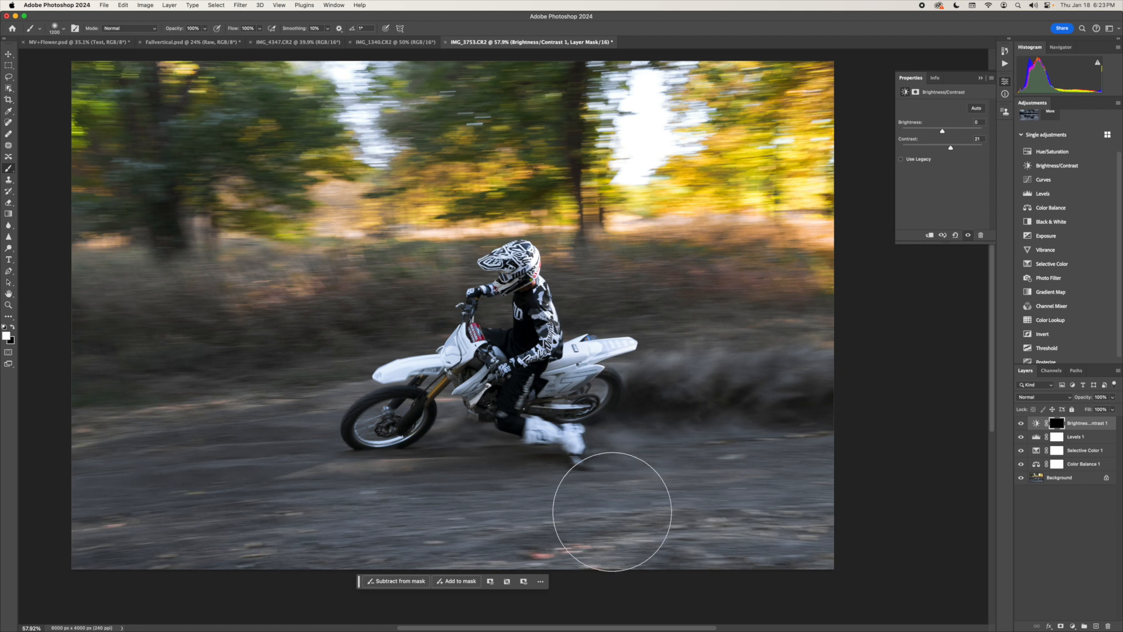
pyautogui.moveTo(886, 597)
pyautogui.mouseDown()
pyautogui.moveTo(602, 532)
pyautogui.moveTo(321, 527)
pyautogui.moveTo(577, 450)
pyautogui.moveTo(770, 436)
pyautogui.mouseUp()
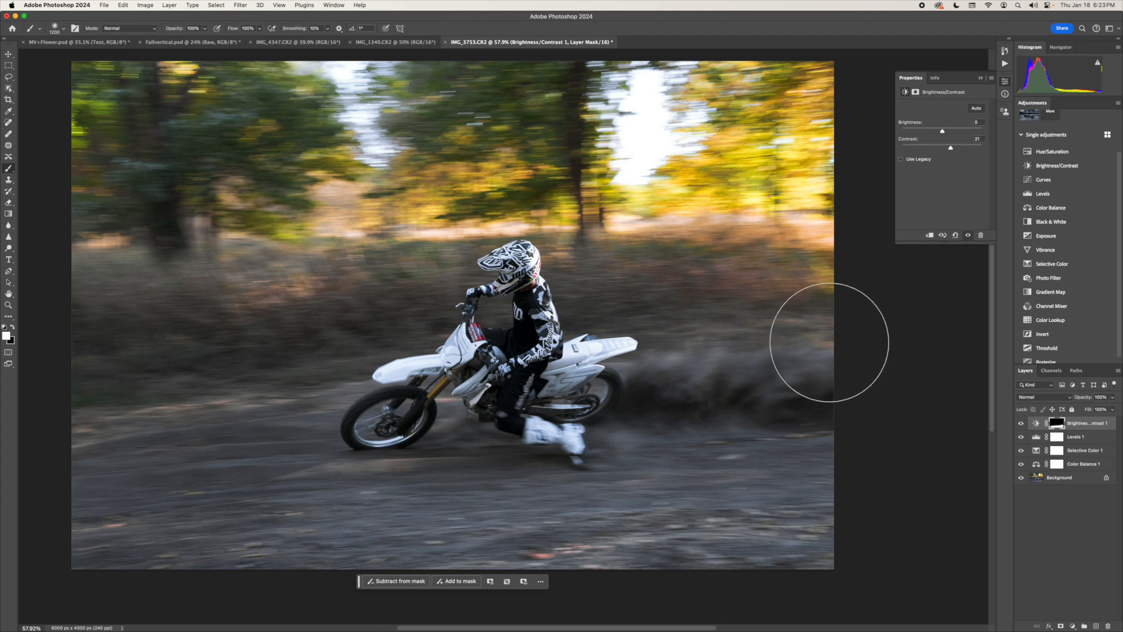
# - Add a second Brightness/Contrast layer with brightness 14, invert its mask, and paint it in over the sunlit trees in the background
pyautogui.click(1061, 166)
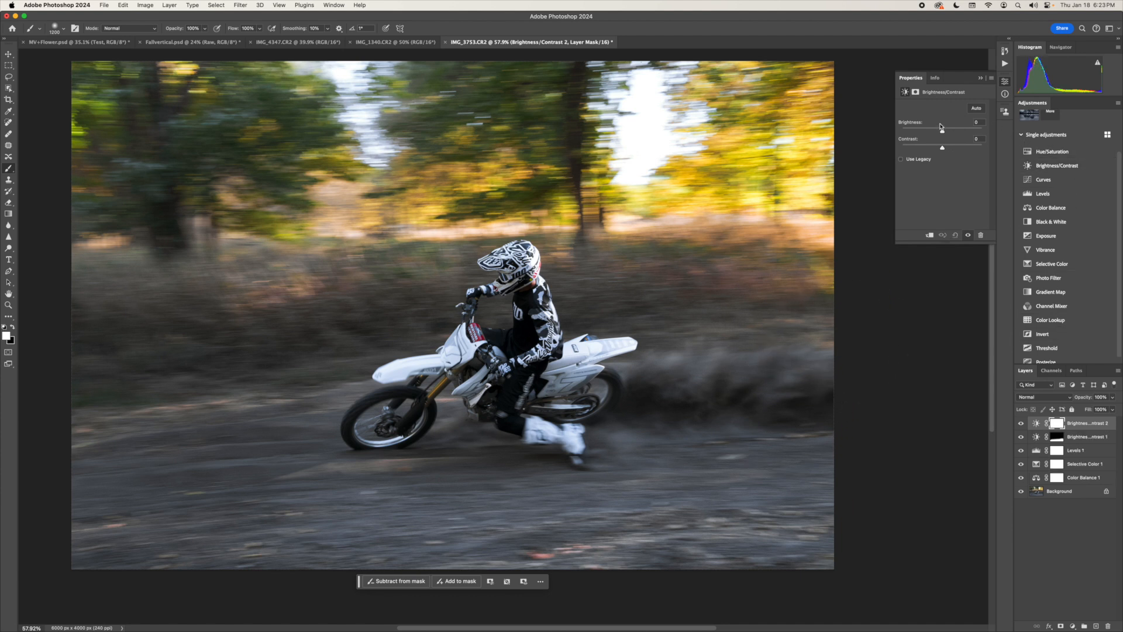
pyautogui.moveTo(943, 134); pyautogui.dragTo(948, 133)
pyautogui.press('super+i')
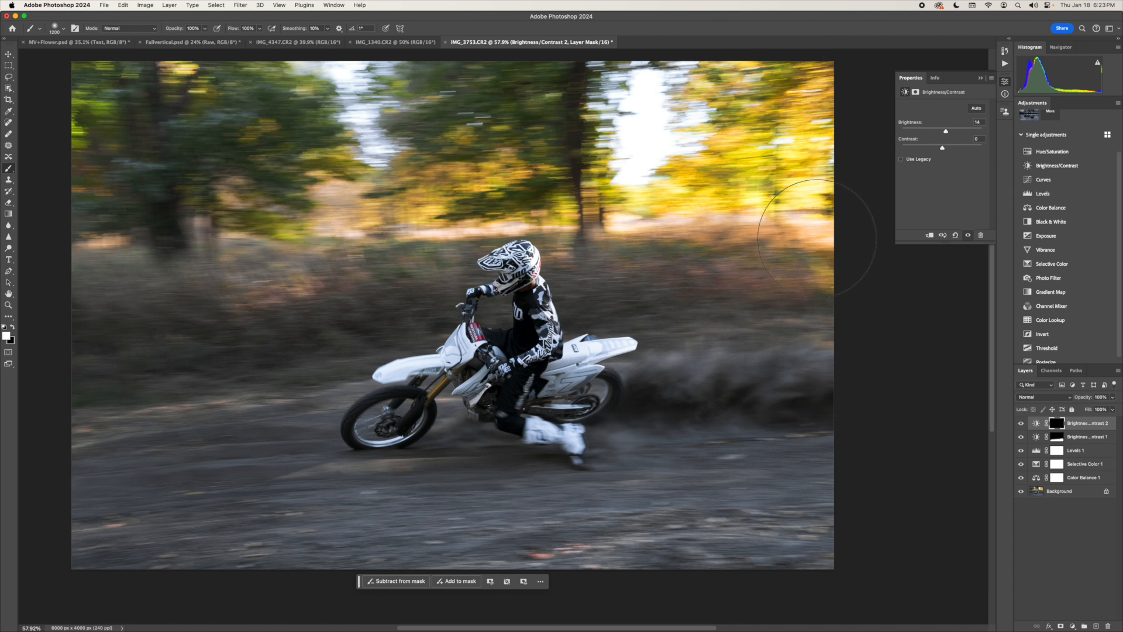
pyautogui.moveTo(777, 325)
pyautogui.mouseDown()
pyautogui.moveTo(658, 279)
pyautogui.moveTo(613, 280)
pyautogui.moveTo(640, 278)
pyautogui.moveTo(603, 212)
pyautogui.moveTo(514, 156)
pyautogui.moveTo(492, 170)
pyautogui.moveTo(563, 187)
pyautogui.moveTo(461, 164)
pyautogui.moveTo(520, 170)
pyautogui.moveTo(444, 192)
pyautogui.mouseUp()
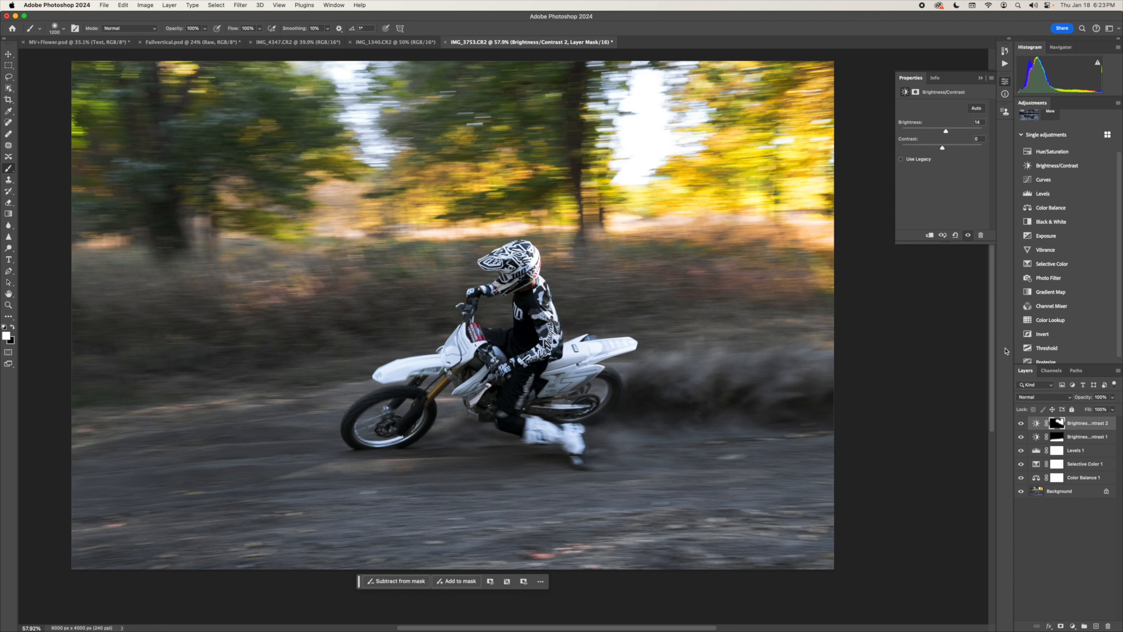
# - Duplicate the Background layer as "Test" and move the copy to the top of the layer stack
pyautogui.rightClick(1059, 496)
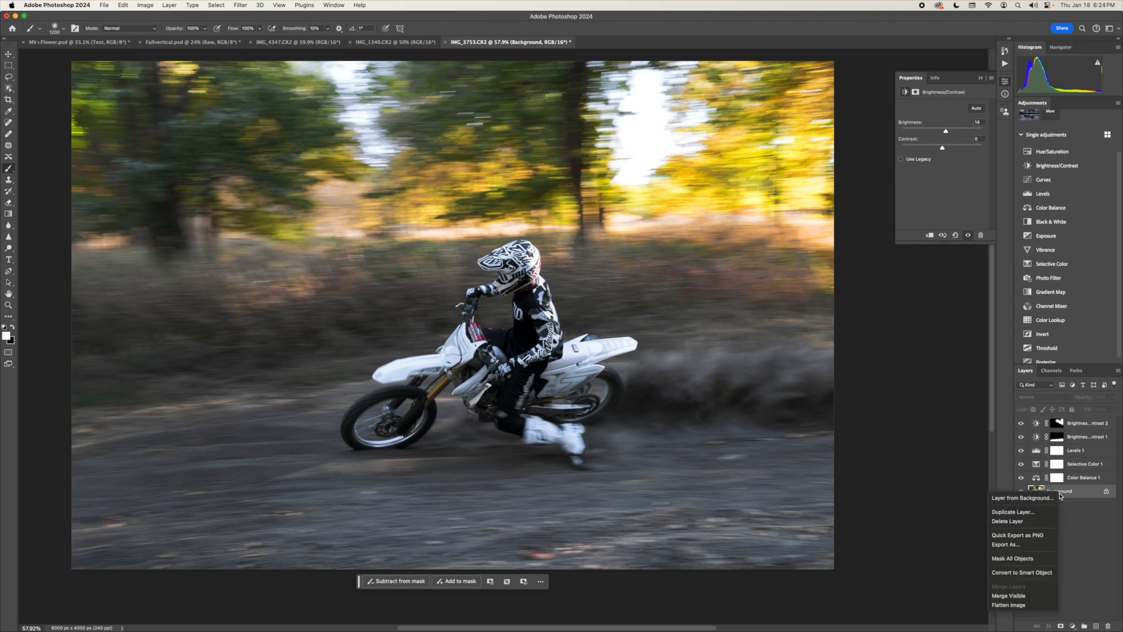
pyautogui.click(1032, 517)
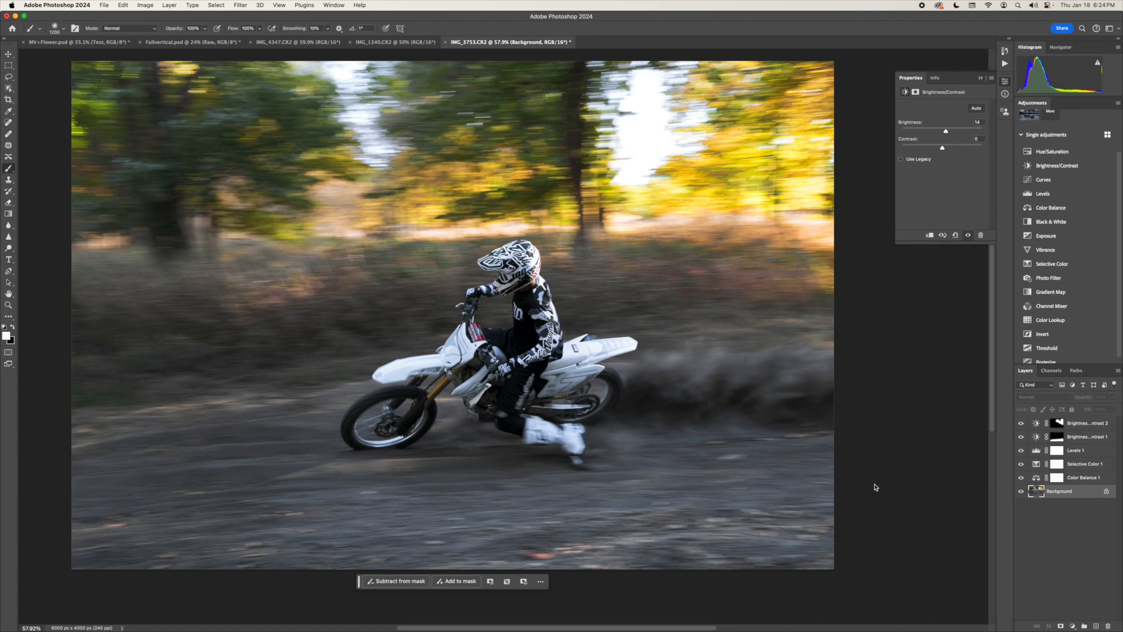
pyautogui.write('Test')
pyautogui.press('Return')
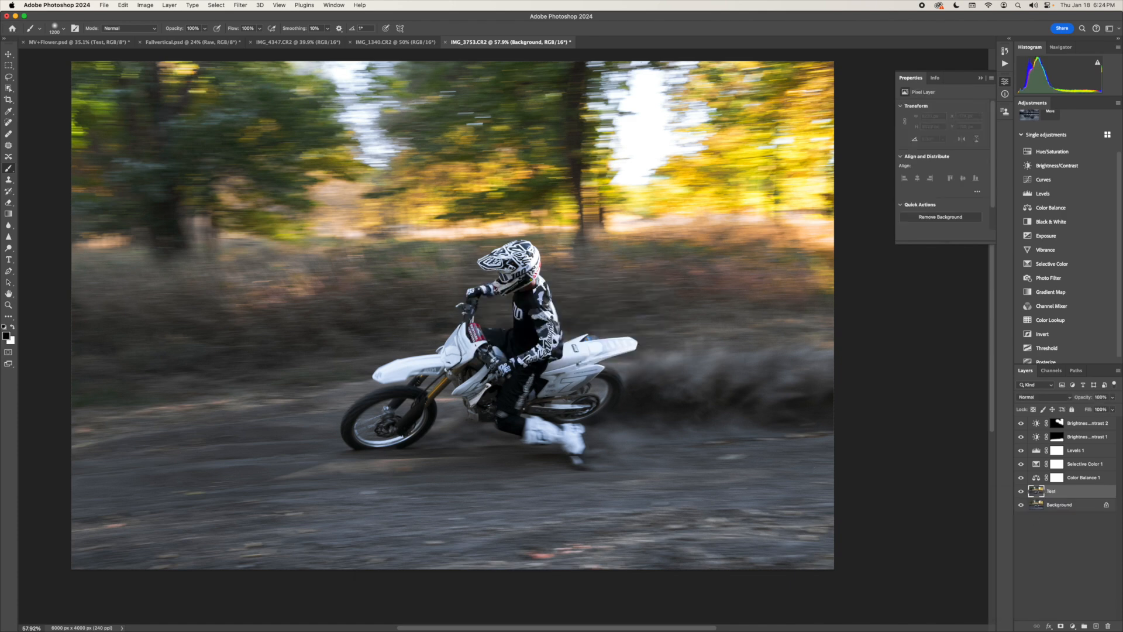
pyautogui.moveTo(1053, 491); pyautogui.dragTo(1052, 418)
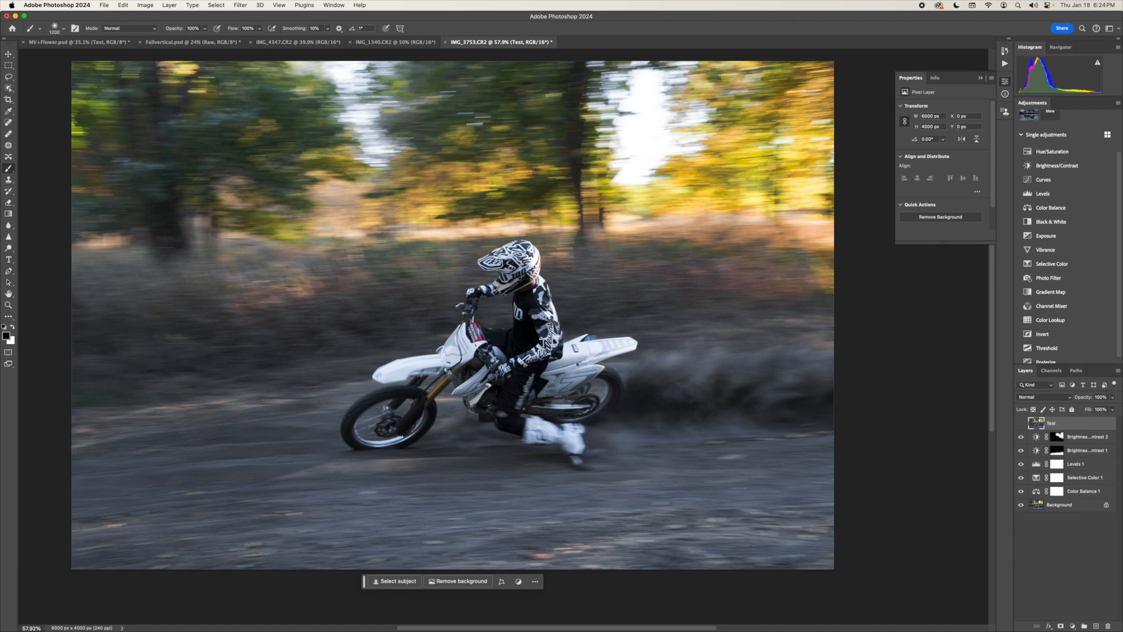
# - Toggle the Test layer's visibility to compare the photo before and after the adjustments, leaving it hidden
pyautogui.click(1020, 422)
pyautogui.click(1020, 423)
pyautogui.click(1021, 423)
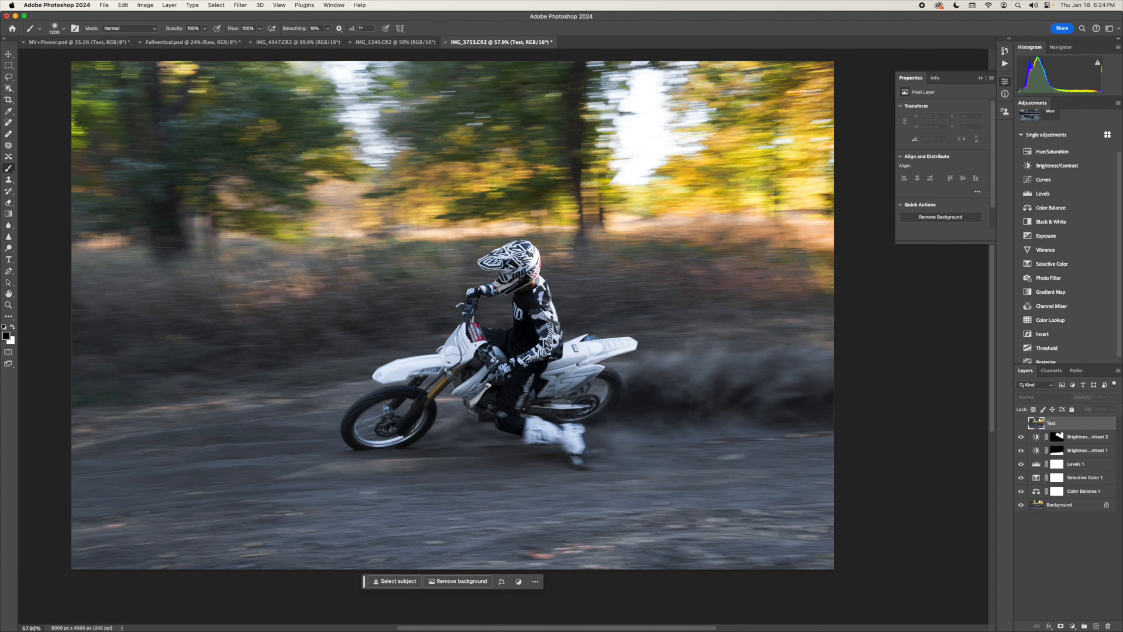
pyautogui.click(1020, 423)
pyautogui.click(1021, 423)
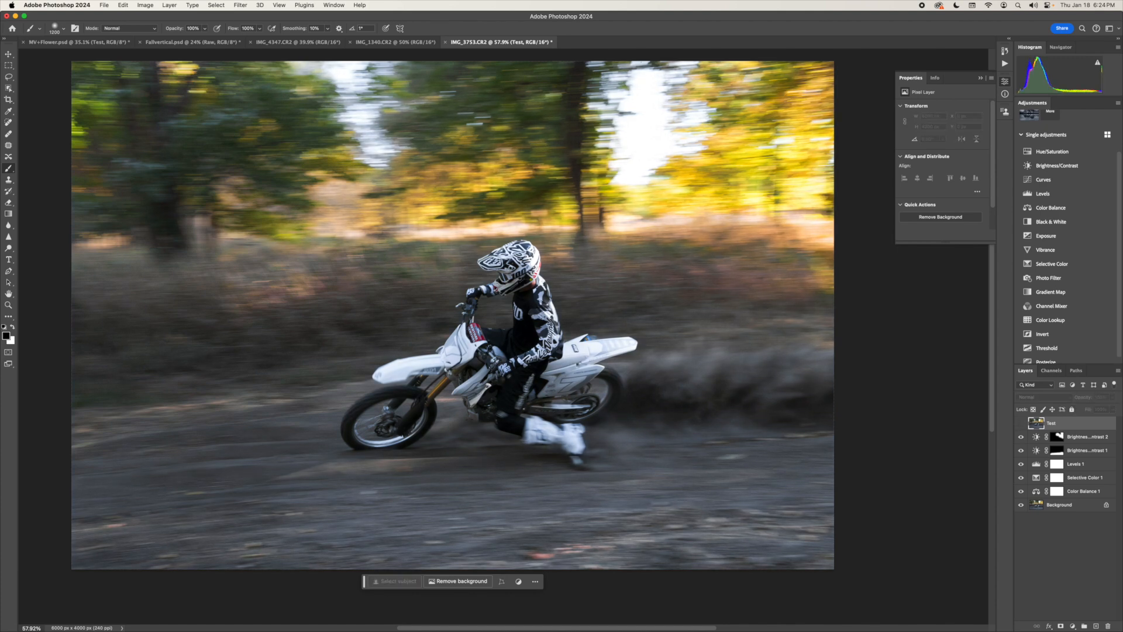
# - Add a third Brightness/Contrast layer above Brightness/Contrast 2 with slightly raised brightness and invert its mask to black
pyautogui.click(1086, 437)
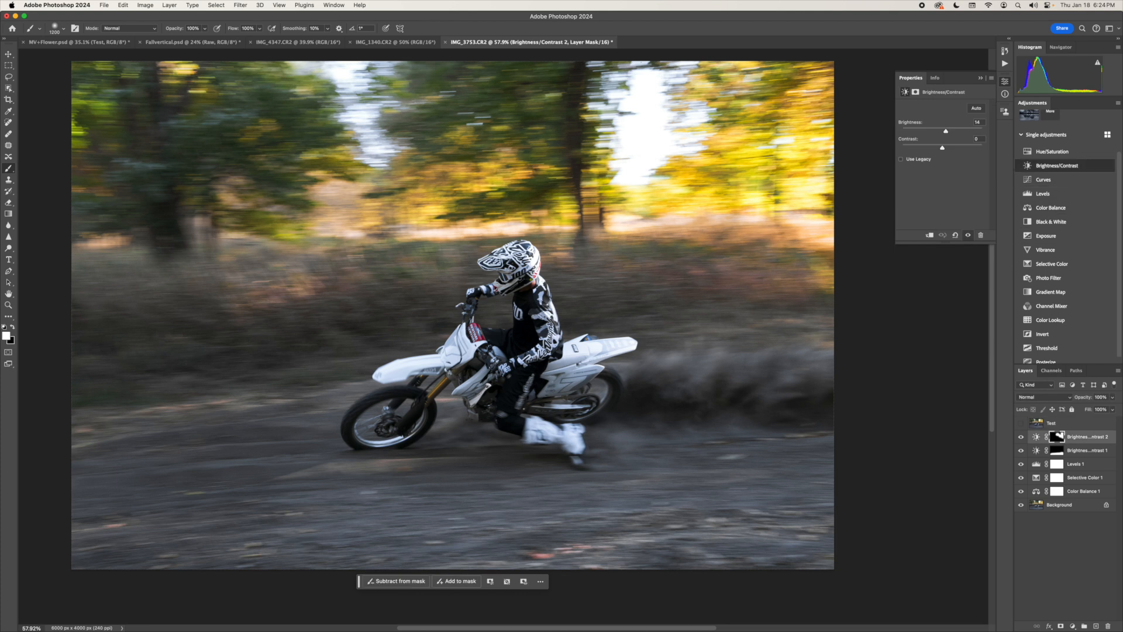
pyautogui.click(1057, 165)
pyautogui.moveTo(942, 131); pyautogui.dragTo(943, 131)
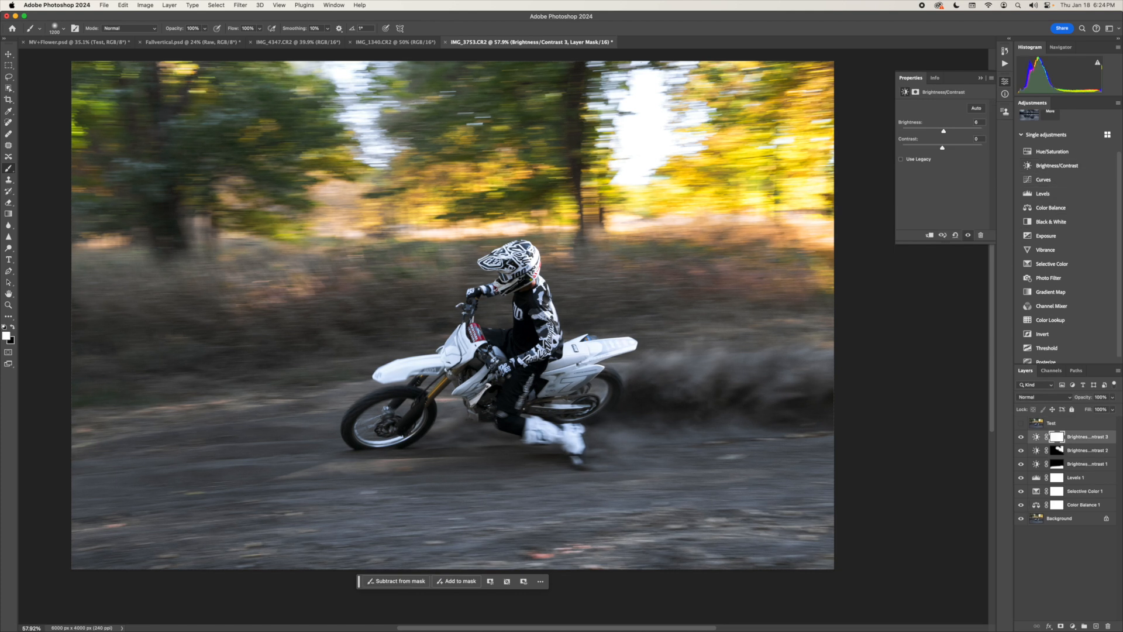
pyautogui.press('super+i')
# - Add a fourth Brightness/Contrast layer with raised contrast, paint its inverted mask over the dark brush behind the bike, and compare with the Test layer
pyautogui.click(1052, 166)
pyautogui.moveTo(942, 147); pyautogui.dragTo(952, 147)
pyautogui.press('super+i')
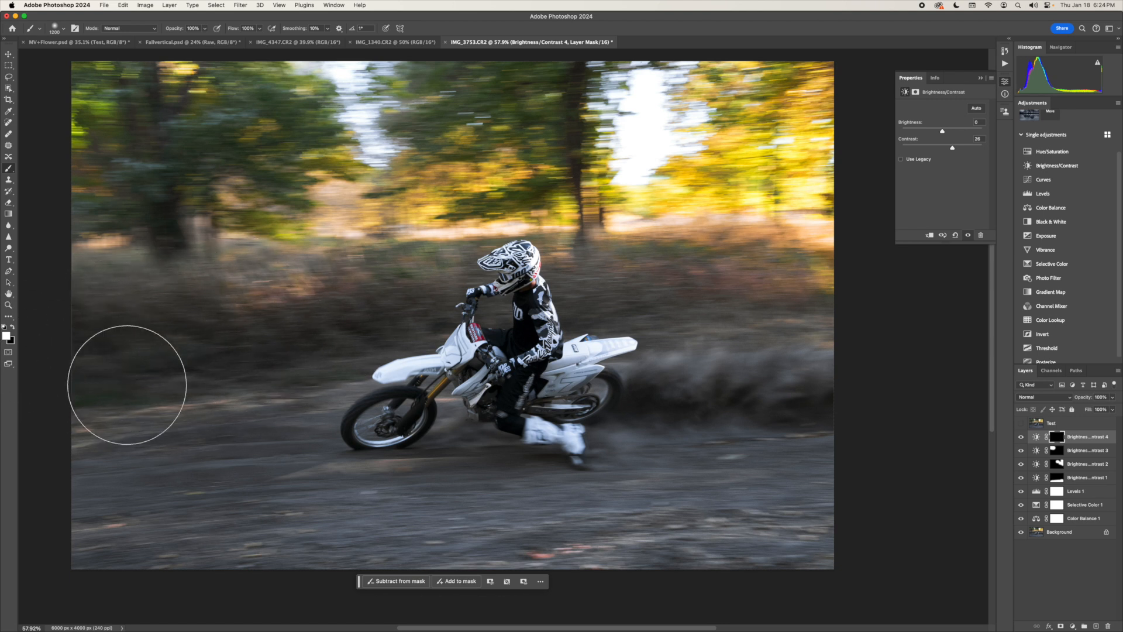
pyautogui.moveTo(23, 415)
pyautogui.mouseDown()
pyautogui.moveTo(121, 474)
pyautogui.moveTo(278, 421)
pyautogui.moveTo(235, 392)
pyautogui.moveTo(303, 340)
pyautogui.mouseUp()
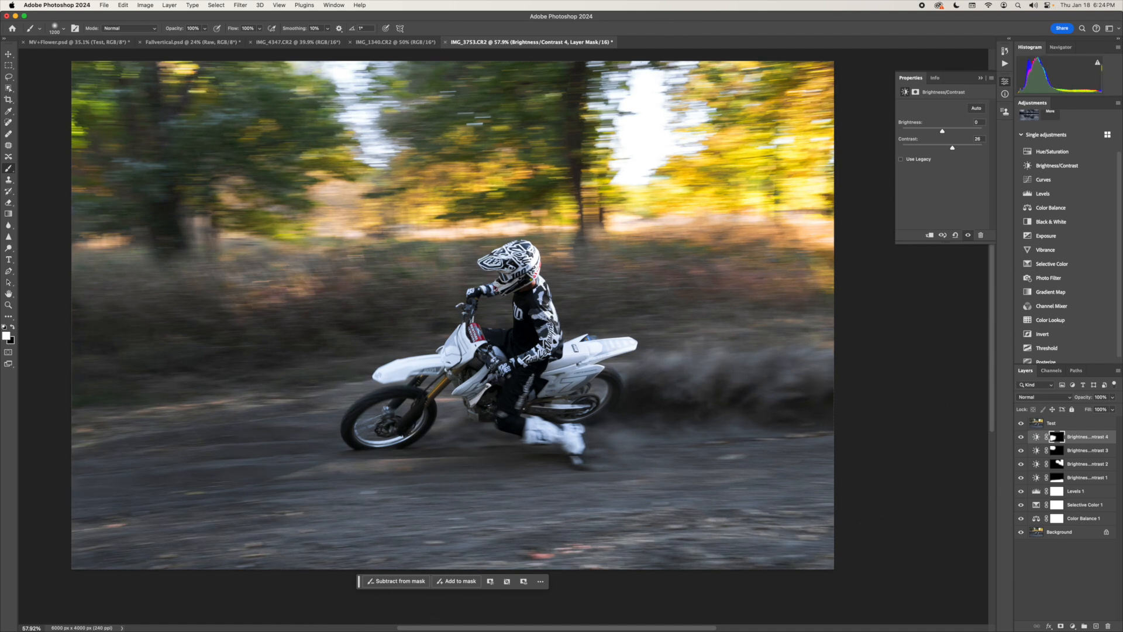
pyautogui.click(1020, 423)
pyautogui.click(1020, 422)
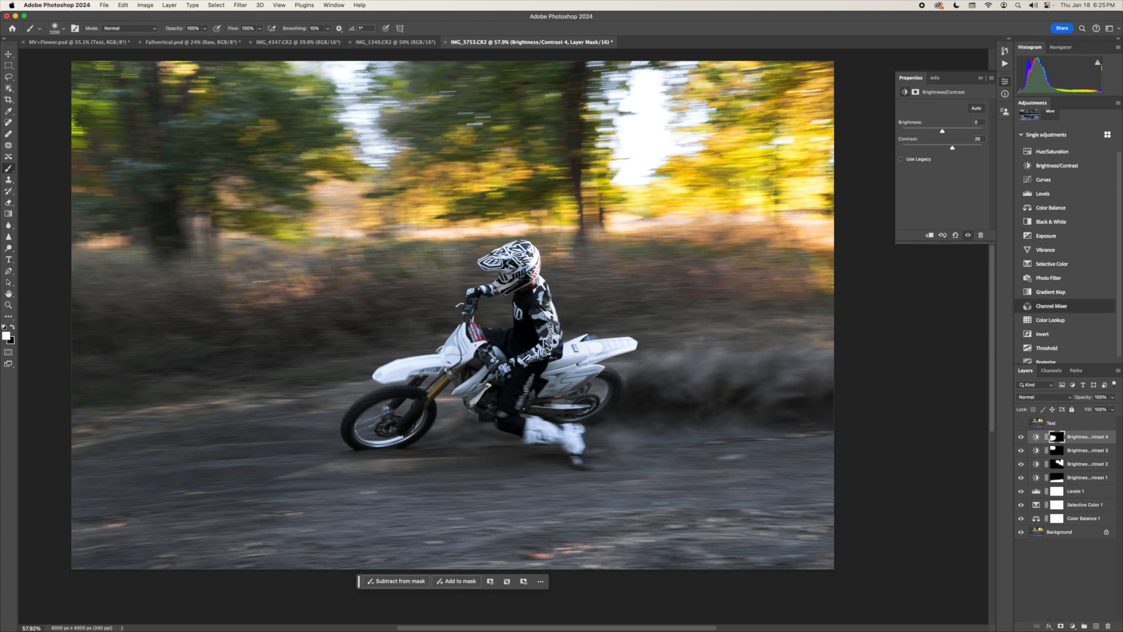
# - Add a Hue/Saturation adjustment layer with saturation -54 and invert its mask to black
pyautogui.scroll(-1, 1052, 314)
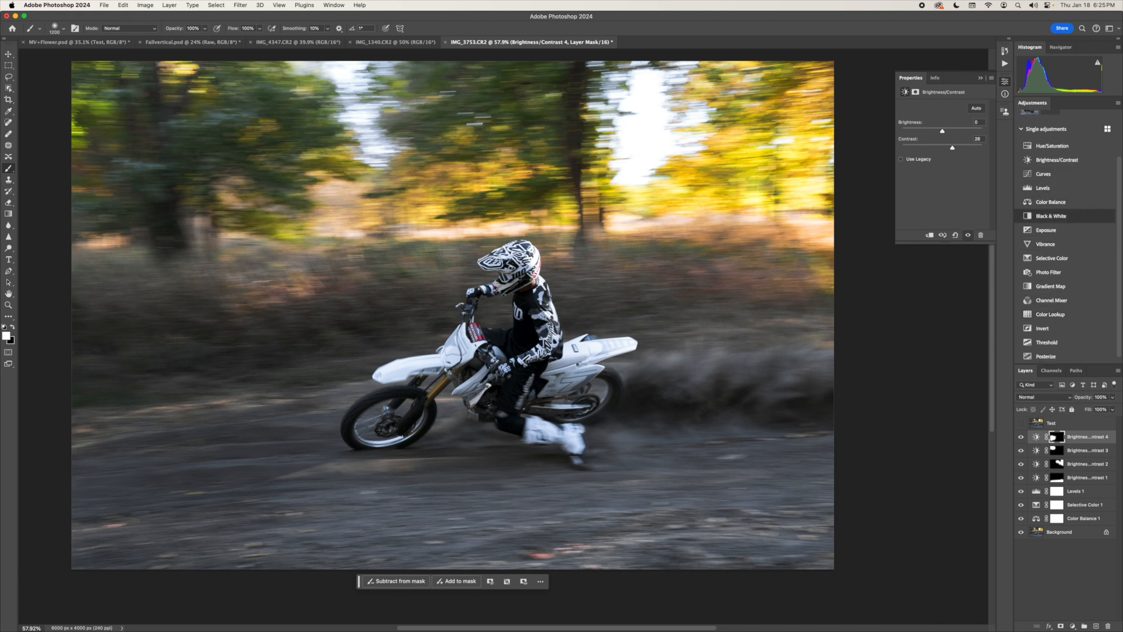
pyautogui.click(1051, 146)
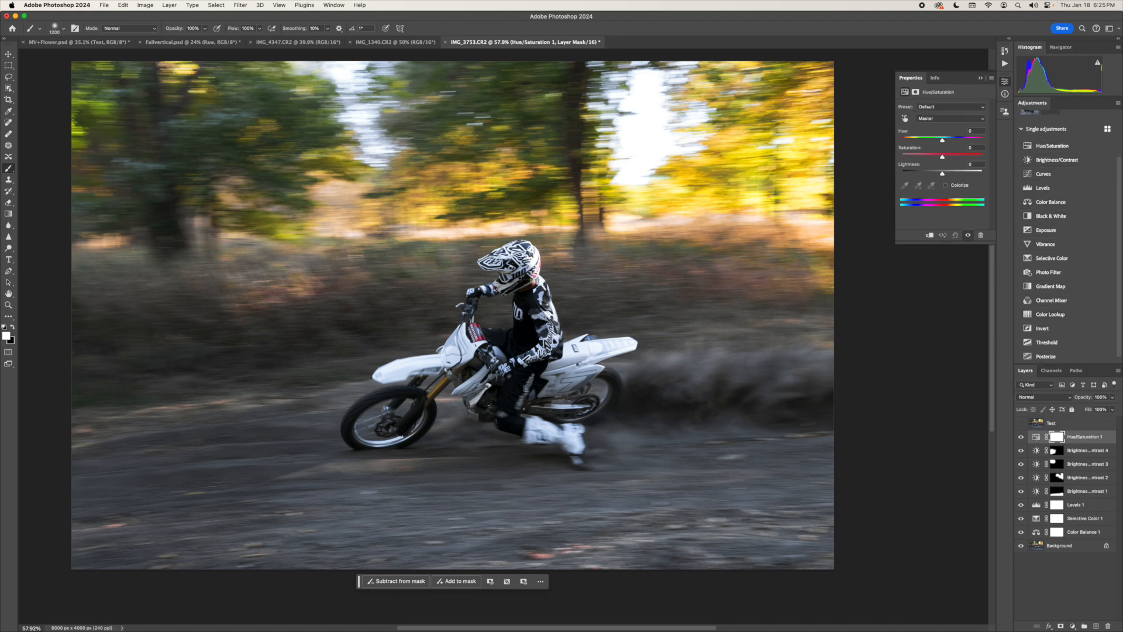
pyautogui.moveTo(942, 157); pyautogui.dragTo(920, 157)
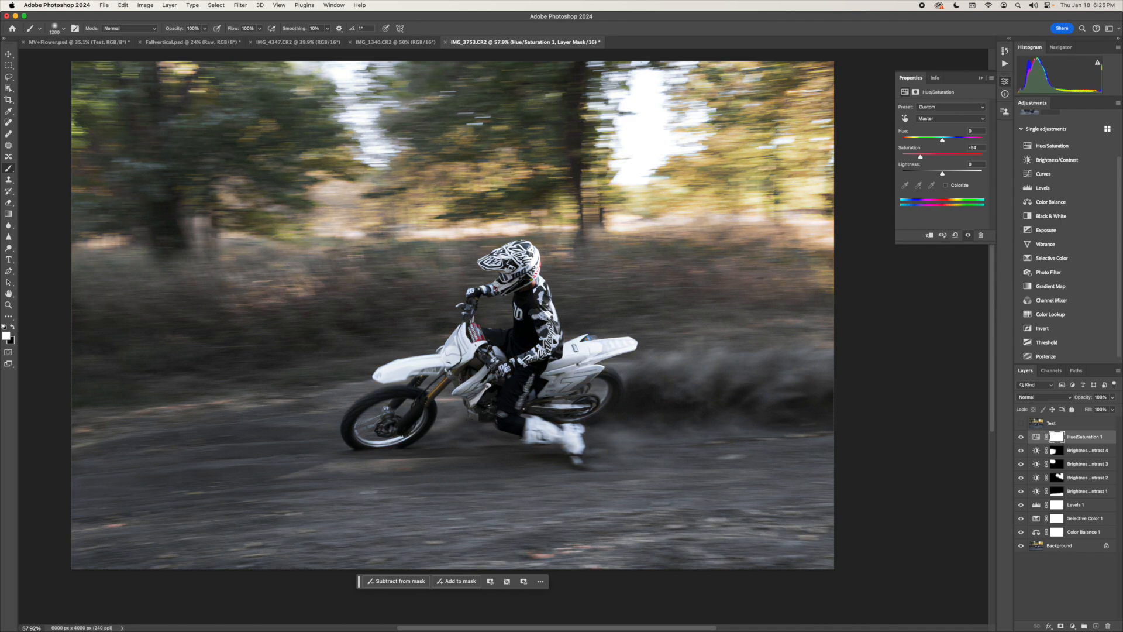
pyautogui.press('super+i')
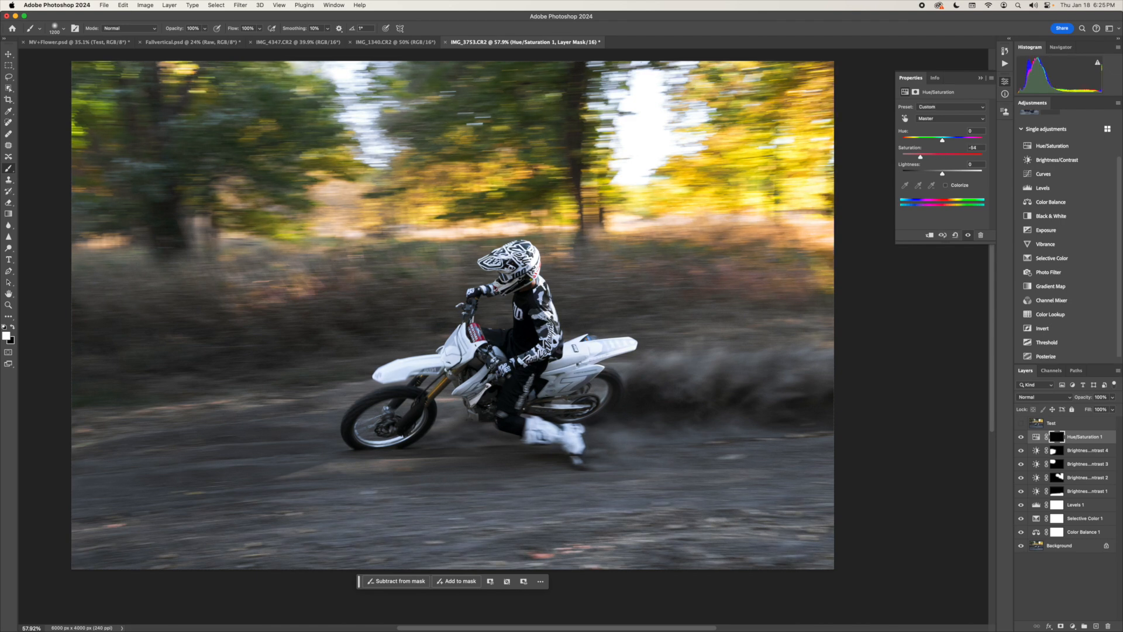
# - Show the mask overlay and paint white with a smaller brush over the rider and bike on the Hue/Saturation mask
pyautogui.press('[')
pyautogui.press('[')
pyautogui.press('[')
pyautogui.press('[')
pyautogui.press('[')
pyautogui.press('[')
pyautogui.press('[')
pyautogui.press('[')
pyautogui.press('[')
pyautogui.press('[')
pyautogui.press('[')
pyautogui.press('[')
pyautogui.press('[')
pyautogui.press('[')
pyautogui.press('\\')
pyautogui.moveTo(517, 351)
pyautogui.mouseDown()
pyautogui.moveTo(514, 423)
pyautogui.moveTo(567, 435)
pyautogui.moveTo(576, 455)
pyautogui.moveTo(532, 431)
pyautogui.moveTo(544, 391)
pyautogui.moveTo(576, 350)
pyautogui.moveTo(629, 344)
pyautogui.moveTo(552, 406)
pyautogui.moveTo(582, 406)
pyautogui.moveTo(608, 382)
pyautogui.moveTo(605, 391)
pyautogui.moveTo(588, 376)
pyautogui.moveTo(611, 385)
pyautogui.moveTo(599, 397)
pyautogui.moveTo(474, 385)
pyautogui.moveTo(439, 362)
pyautogui.moveTo(380, 373)
pyautogui.moveTo(473, 315)
pyautogui.moveTo(478, 290)
pyautogui.moveTo(528, 271)
pyautogui.moveTo(483, 264)
pyautogui.moveTo(491, 258)
pyautogui.moveTo(516, 244)
pyautogui.moveTo(530, 246)
pyautogui.moveTo(506, 258)
pyautogui.moveTo(535, 276)
pyautogui.mouseUp()
pyautogui.press('[')
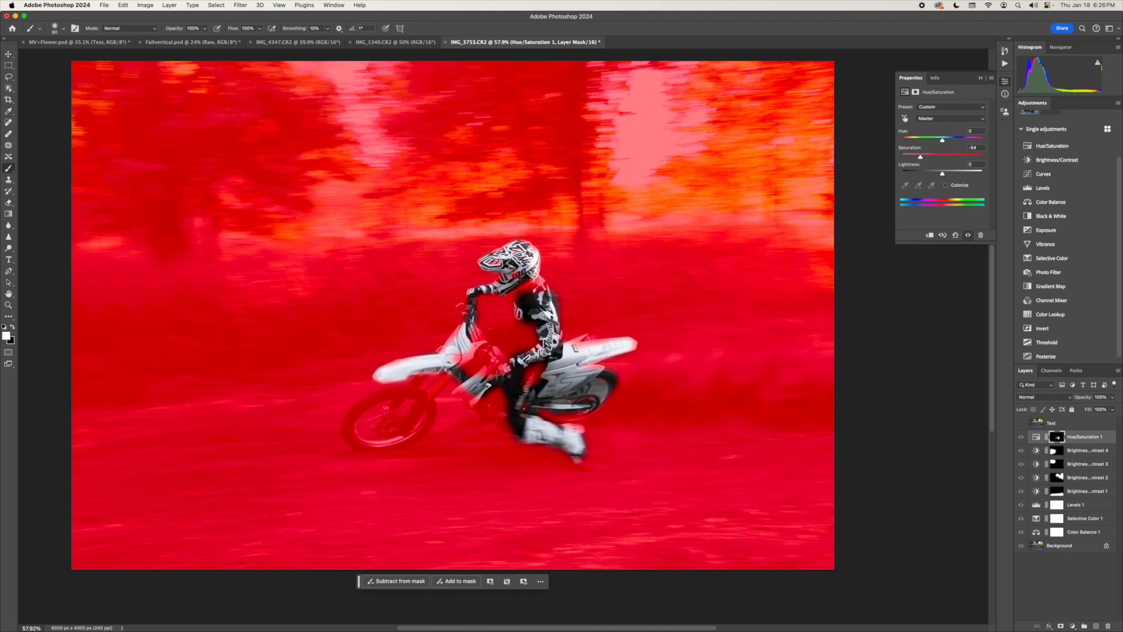
pyautogui.moveTo(523, 332)
pyautogui.mouseDown()
pyautogui.moveTo(510, 331)
pyautogui.moveTo(529, 332)
pyautogui.moveTo(524, 350)
pyautogui.moveTo(497, 359)
pyautogui.moveTo(508, 348)
pyautogui.moveTo(481, 338)
pyautogui.mouseUp()
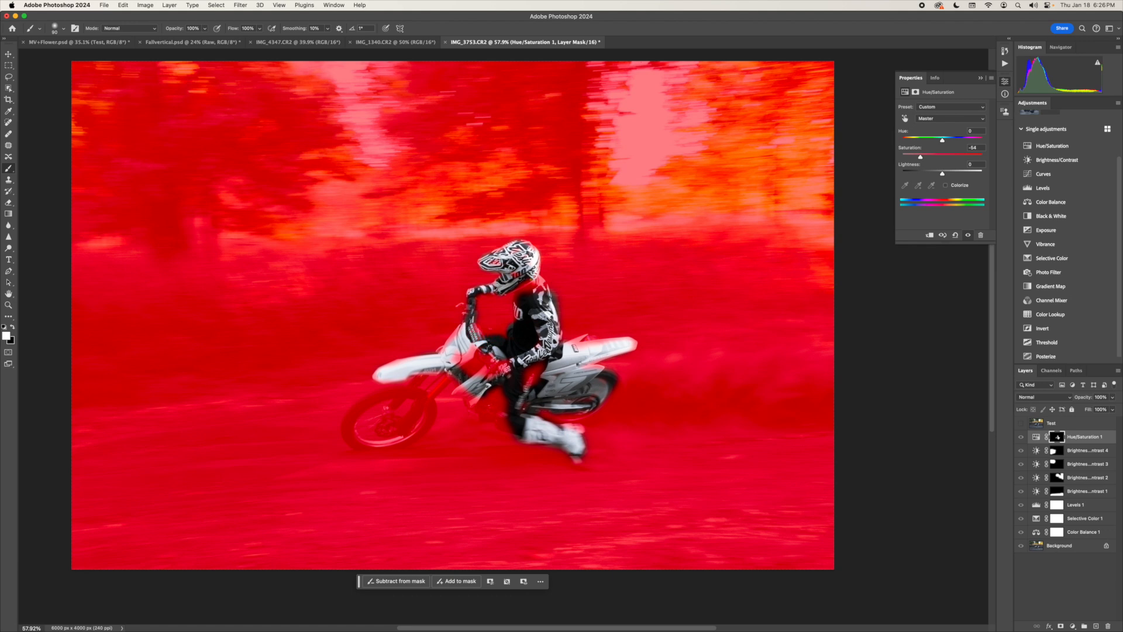
# - Remove mask spill beside the handlebars with black, and touch up the helmet area with white
pyautogui.press('x')
pyautogui.moveTo(473, 332)
pyautogui.mouseDown()
pyautogui.moveTo(478, 341)
pyautogui.moveTo(473, 328)
pyautogui.mouseUp()
pyautogui.press('x')
pyautogui.moveTo(496, 251); pyautogui.dragTo(501, 249)
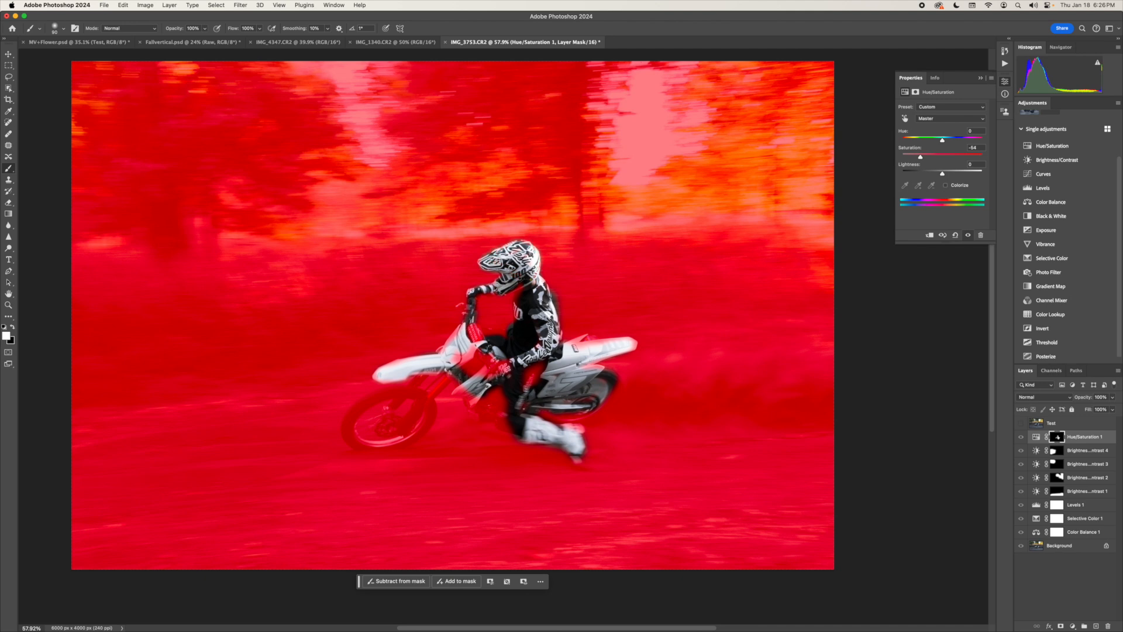
# - Paint the front wheel and engine area into the Hue/Saturation mask, leaving the gold fork out, and hide the mask overlay
pyautogui.moveTo(455, 359); pyautogui.dragTo(459, 361)
pyautogui.moveTo(391, 390)
pyautogui.mouseDown()
pyautogui.moveTo(363, 407)
pyautogui.moveTo(353, 439)
pyautogui.moveTo(412, 446)
pyautogui.moveTo(433, 412)
pyautogui.moveTo(398, 391)
pyautogui.moveTo(386, 418)
pyautogui.moveTo(409, 426)
pyautogui.moveTo(416, 408)
pyautogui.moveTo(400, 401)
pyautogui.moveTo(428, 397)
pyautogui.mouseUp()
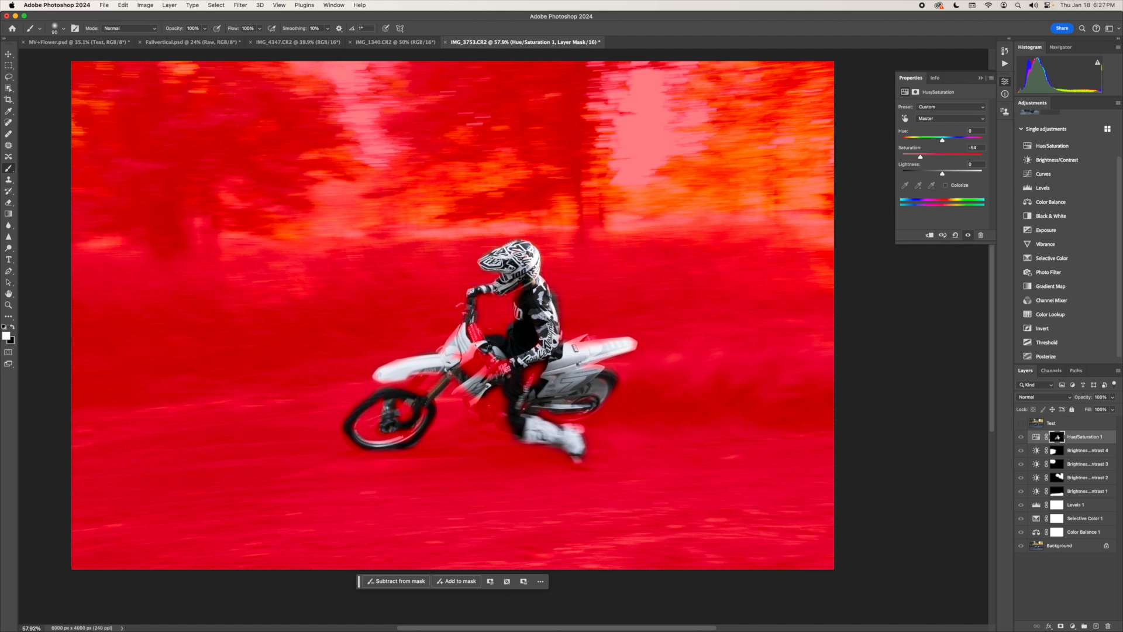
pyautogui.press('super+z')
pyautogui.moveTo(531, 382)
pyautogui.mouseDown()
pyautogui.moveTo(539, 372)
pyautogui.moveTo(507, 426)
pyautogui.moveTo(481, 413)
pyautogui.moveTo(494, 393)
pyautogui.moveTo(473, 351)
pyautogui.moveTo(508, 367)
pyautogui.moveTo(483, 373)
pyautogui.moveTo(462, 358)
pyautogui.mouseUp()
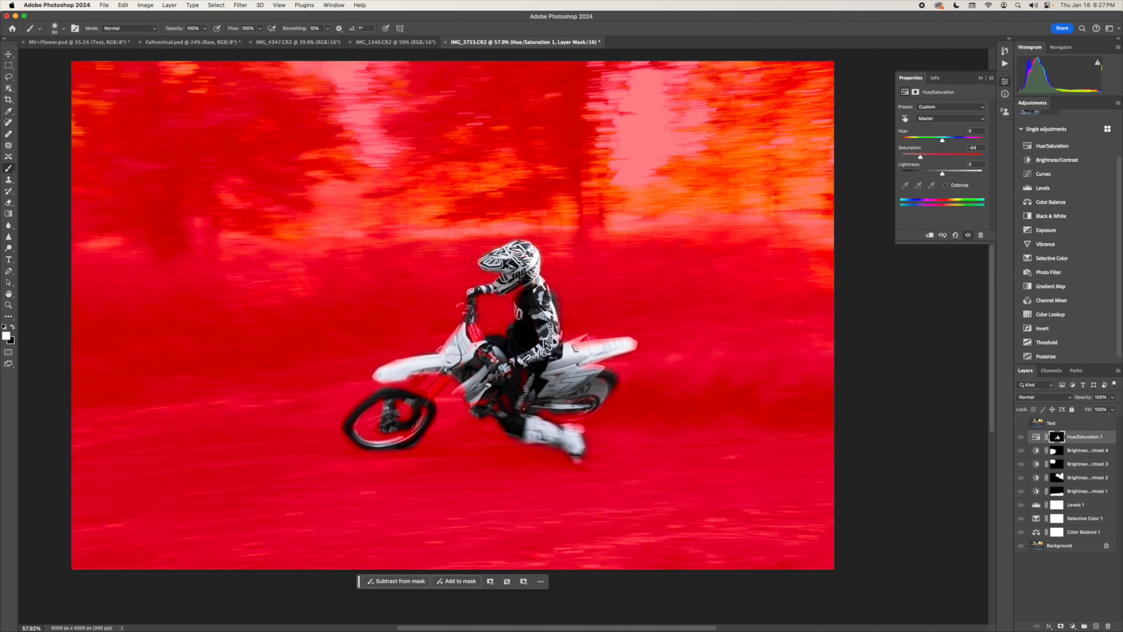
pyautogui.press('\\')
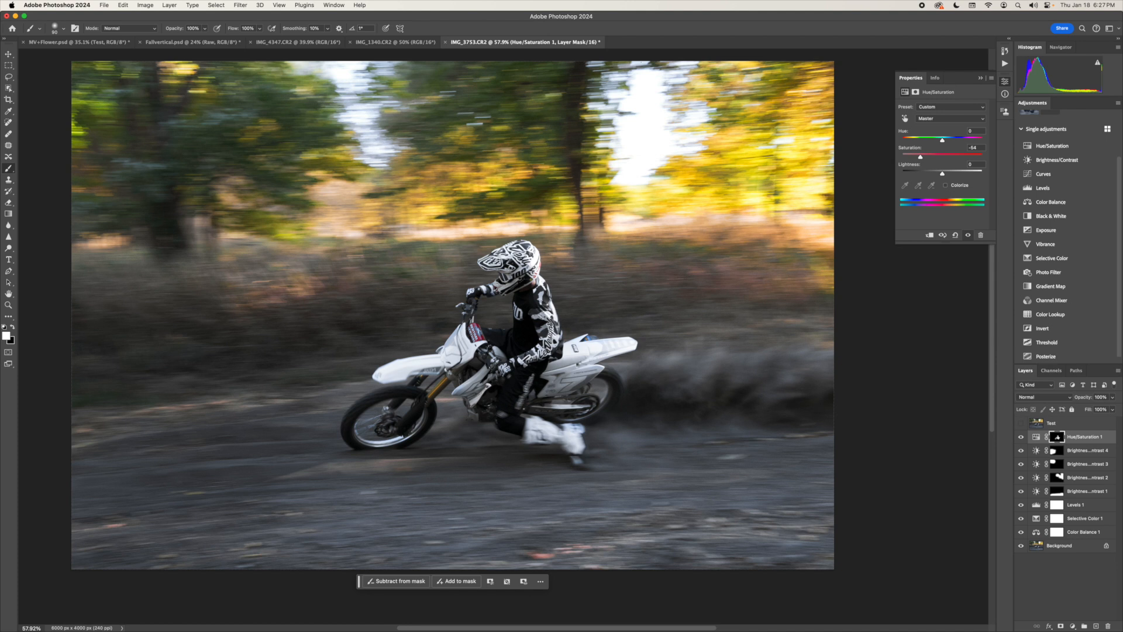
# - Toggle the Hue/Saturation layer on and off to compare the rider and bike with and without desaturation
pyautogui.press('super+comma')
pyautogui.press('super+comma')
pyautogui.press('super+comma')
pyautogui.press('super+comma')
pyautogui.press('super+comma')
pyautogui.press('super+comma')
pyautogui.press('x')
pyautogui.click(1020, 437)
pyautogui.click(967, 235)
pyautogui.click(968, 234)
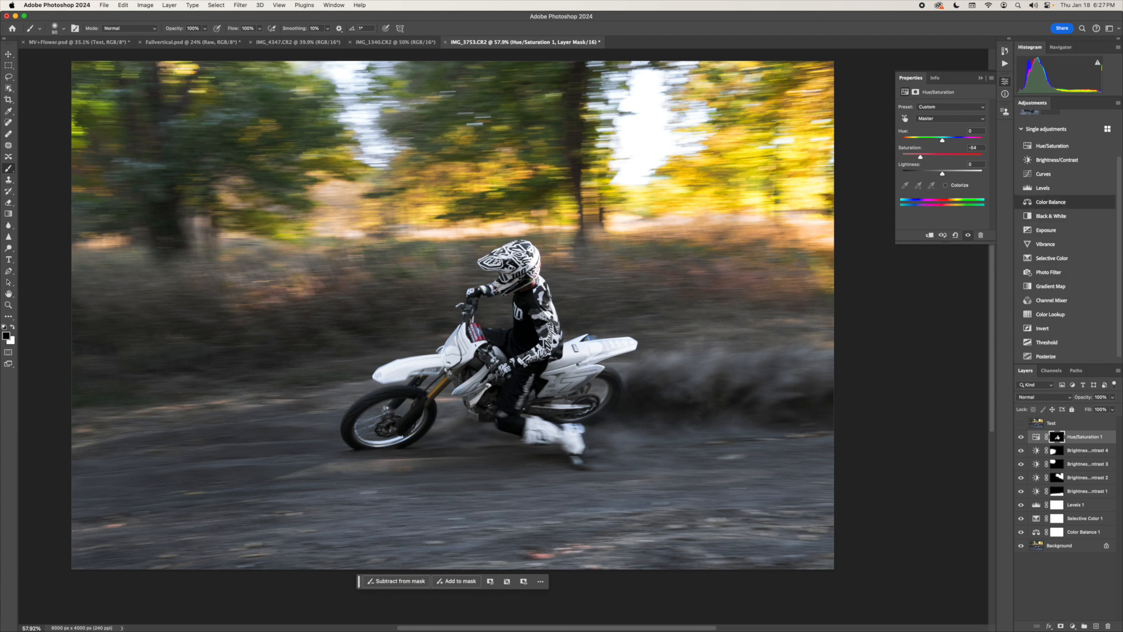
pyautogui.hscroll(4, 452, 316)
pyautogui.hscroll(-5, 453, 315)
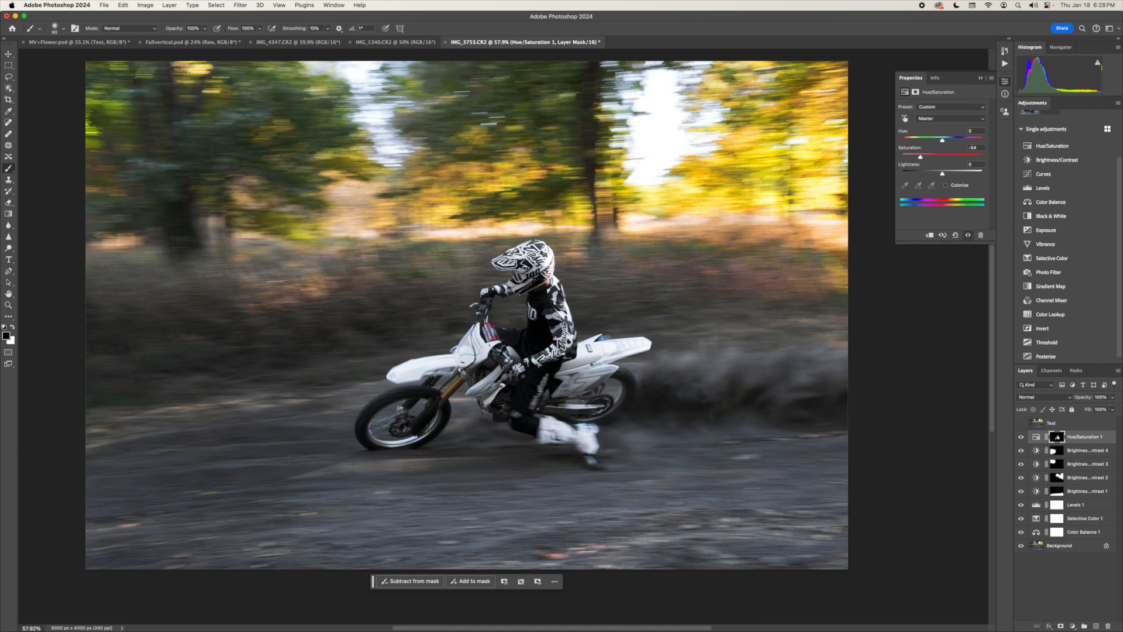
# - Paint black with a smaller brush on the Hue/Saturation mask over the rider's neck to restore the skin color
pyautogui.press('z')
pyautogui.moveTo(481, 344)
pyautogui.mouseDown()
pyautogui.moveTo(690, 344)
pyautogui.moveTo(535, 344)
pyautogui.moveTo(598, 343)
pyautogui.moveTo(589, 344)
pyautogui.mouseUp()
pyautogui.press('b')
pyautogui.hscroll(10, 799, 417)
pyautogui.scroll(6, 431, 326)
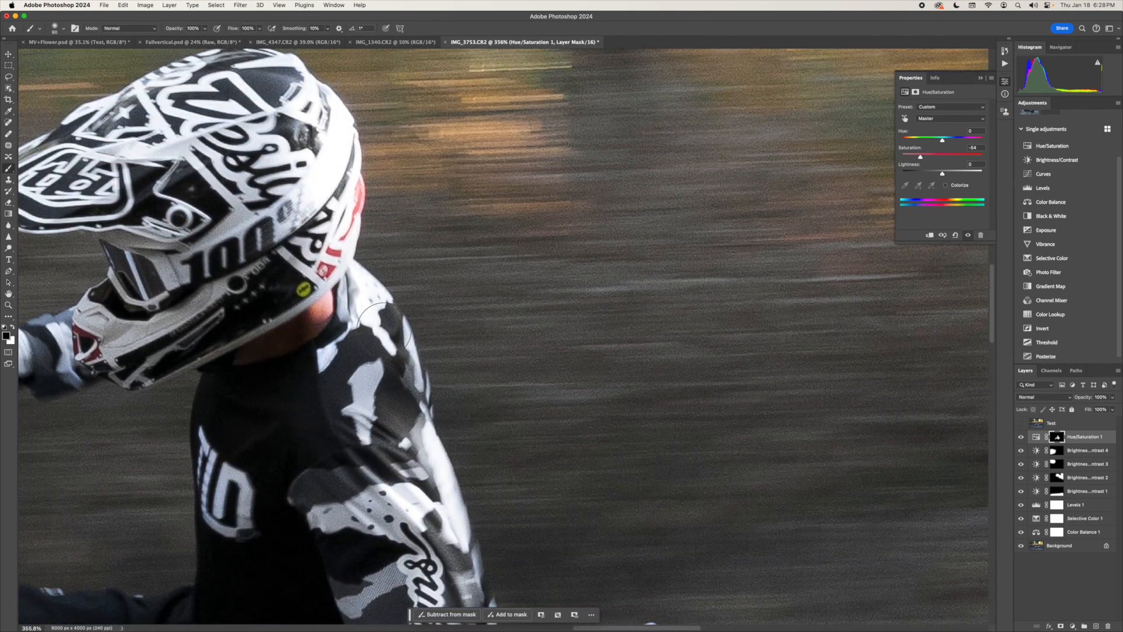
pyautogui.hscroll(-2, 362, 318)
pyautogui.press('x')
pyautogui.press('[')
pyautogui.press('[')
pyautogui.press('[')
pyautogui.press('[')
pyautogui.press('[')
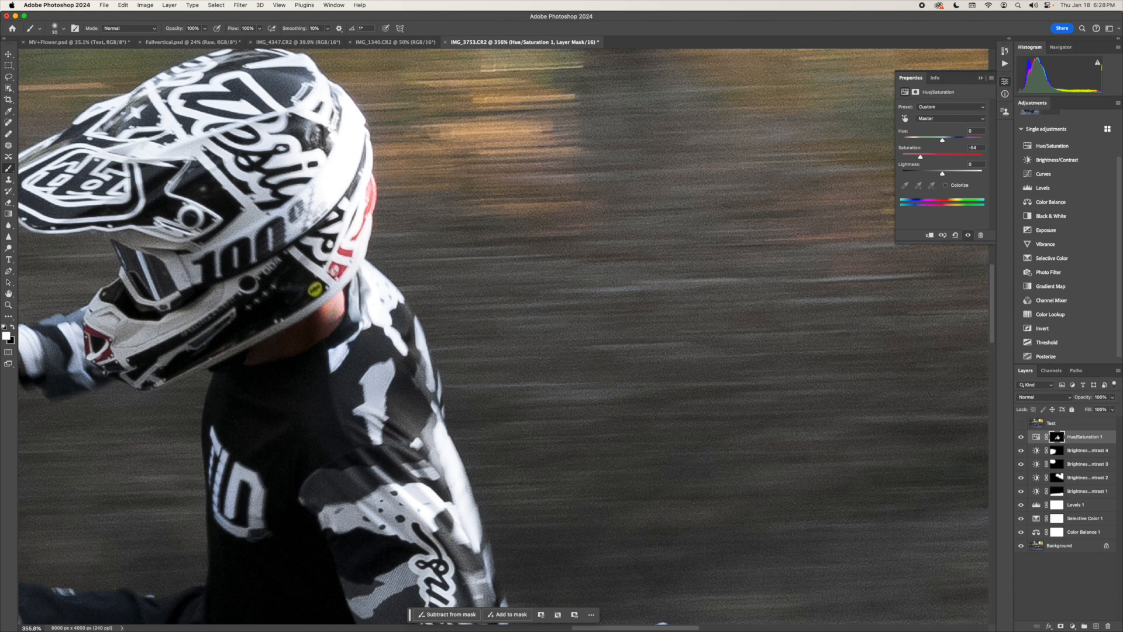
pyautogui.press('x')
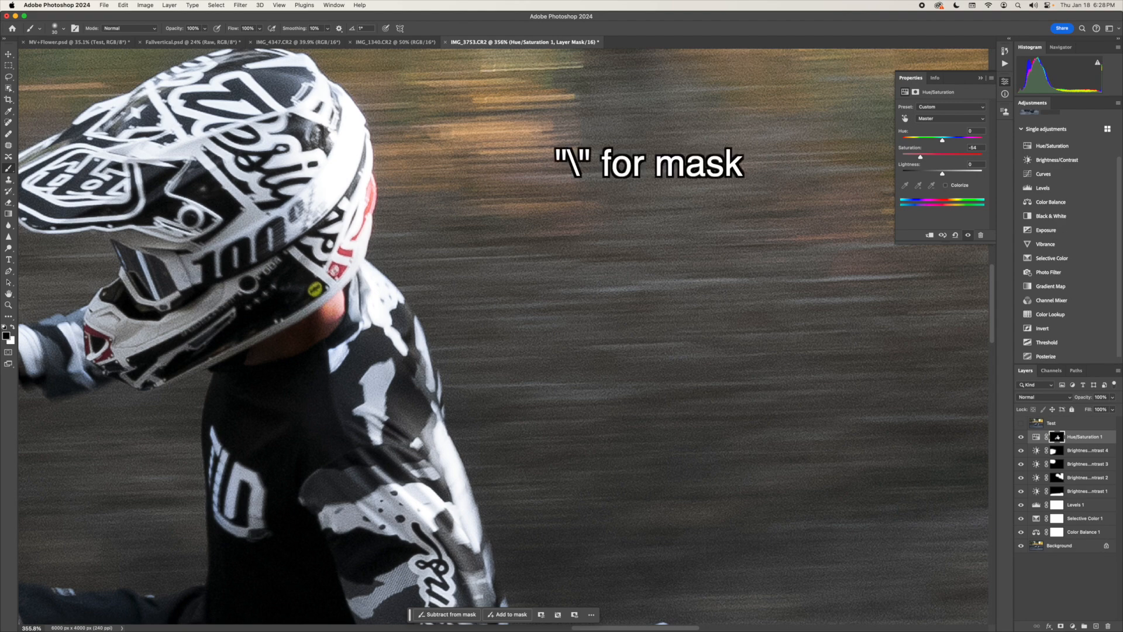
pyautogui.press('\\')
pyautogui.moveTo(333, 313); pyautogui.dragTo(336, 300)
pyautogui.press('x')
pyautogui.press('\\')
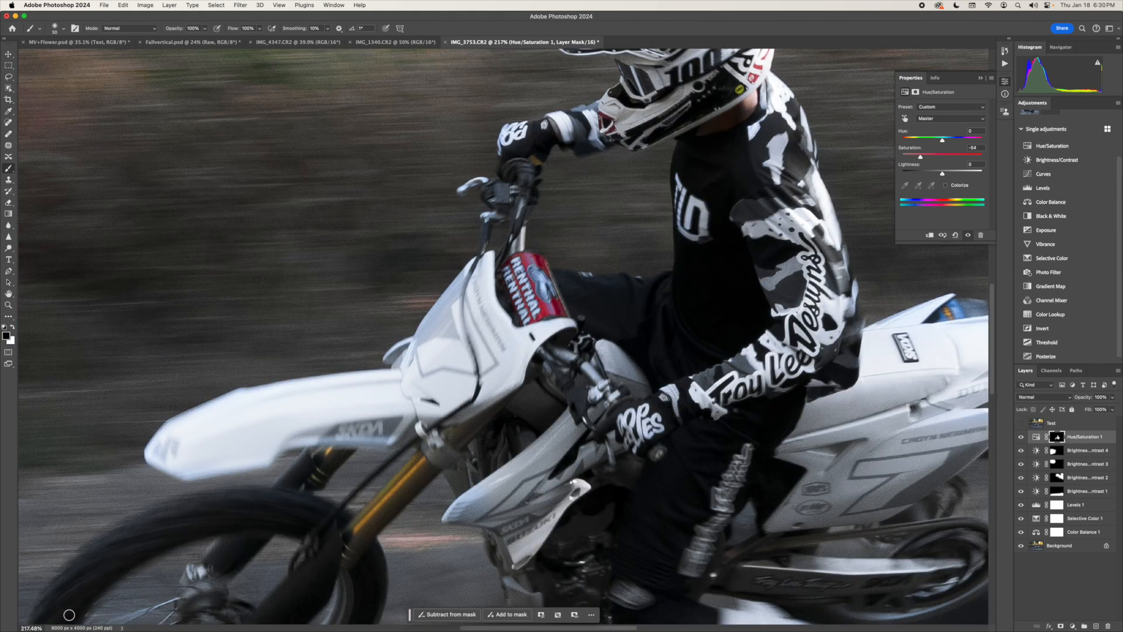
pyautogui.press('z')
pyautogui.keyDown('alt'); pyautogui.click(397, 429); pyautogui.keyUp('alt')
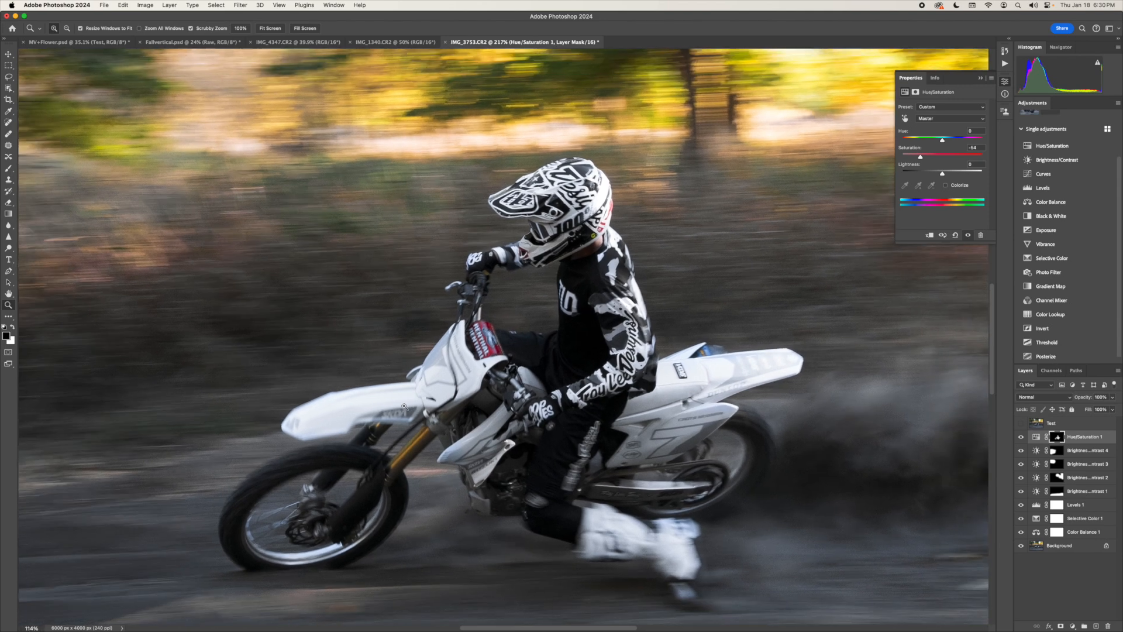
# - Examine the rider, front wheel and surrounding dirt up close, then the whole photo, to judge the desaturation
pyautogui.moveTo(403, 406); pyautogui.dragTo(400, 409)
pyautogui.hscroll(5, 410, 407)
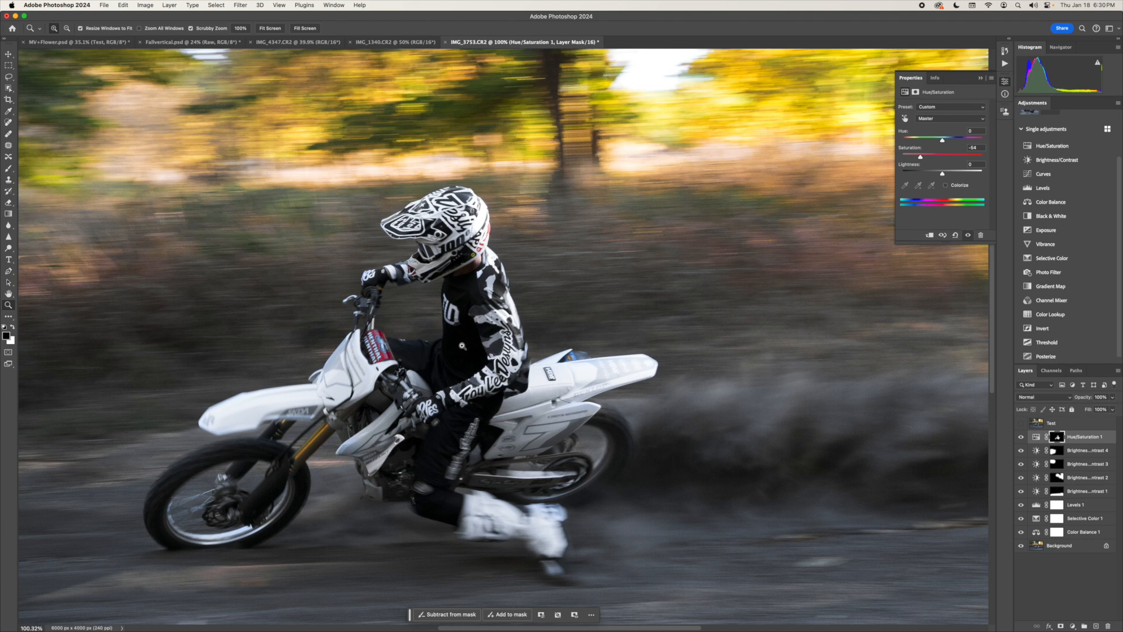
pyautogui.scroll(-3, 463, 348)
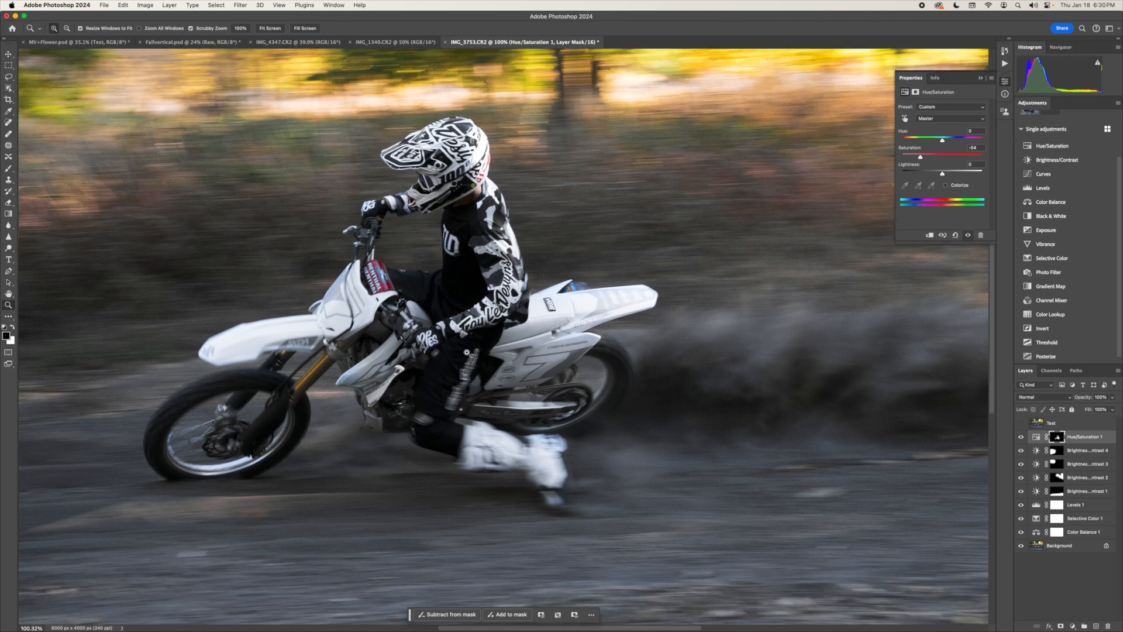
pyautogui.scroll(-3, 467, 354)
pyautogui.hscroll(-3, 466, 354)
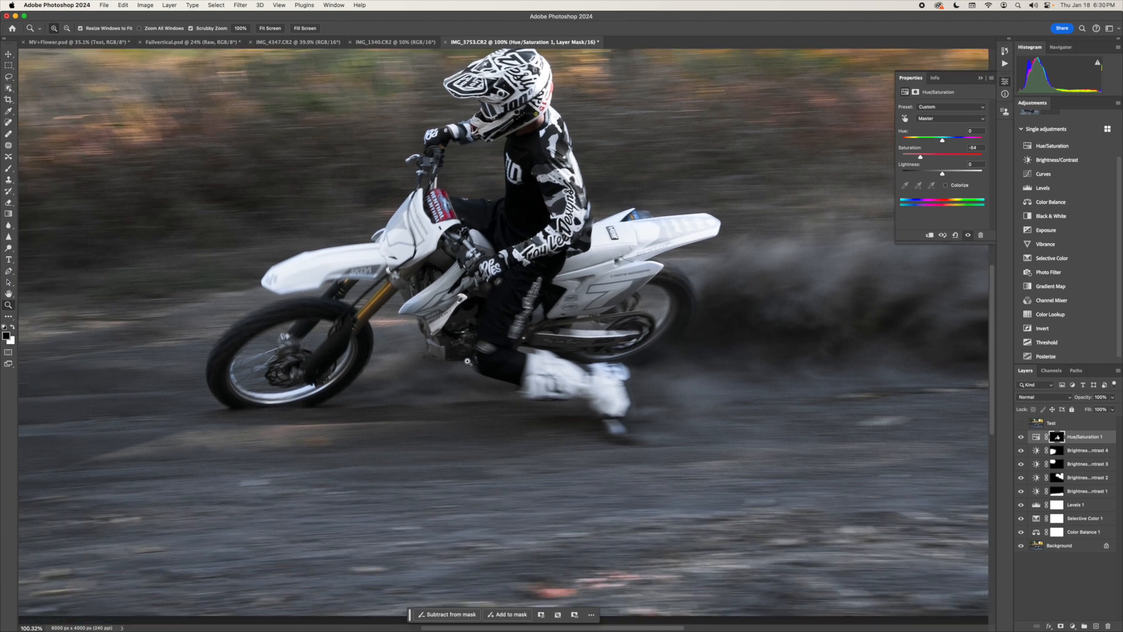
pyautogui.hscroll(-2, 468, 361)
pyautogui.scroll(1, 468, 361)
pyautogui.scroll(3, 468, 361)
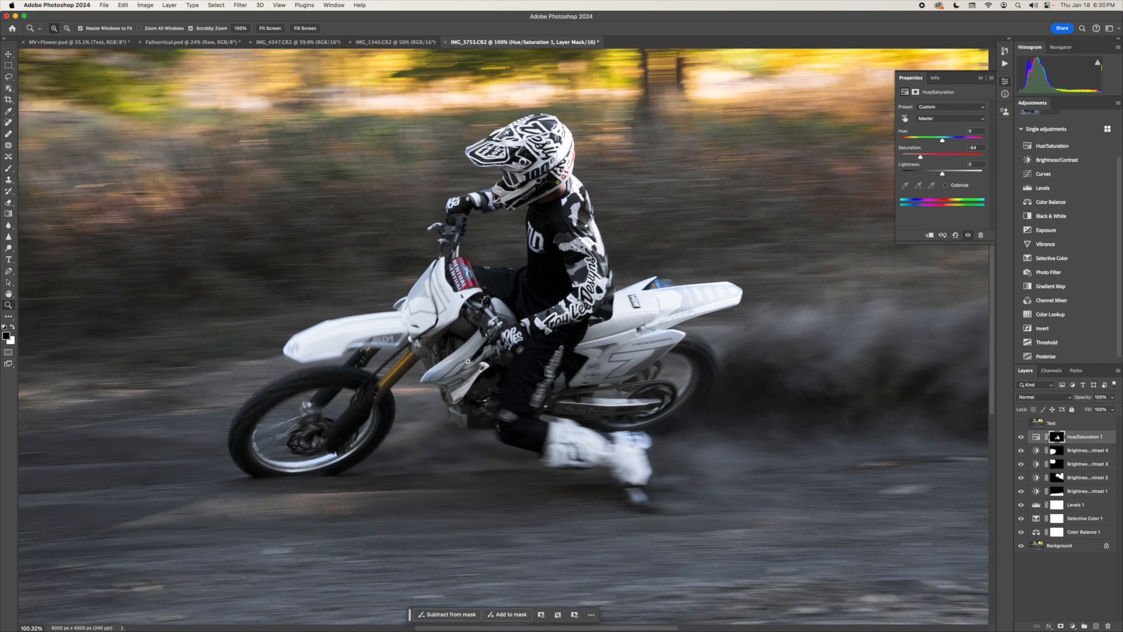
pyautogui.hscroll(-5, 330, 386)
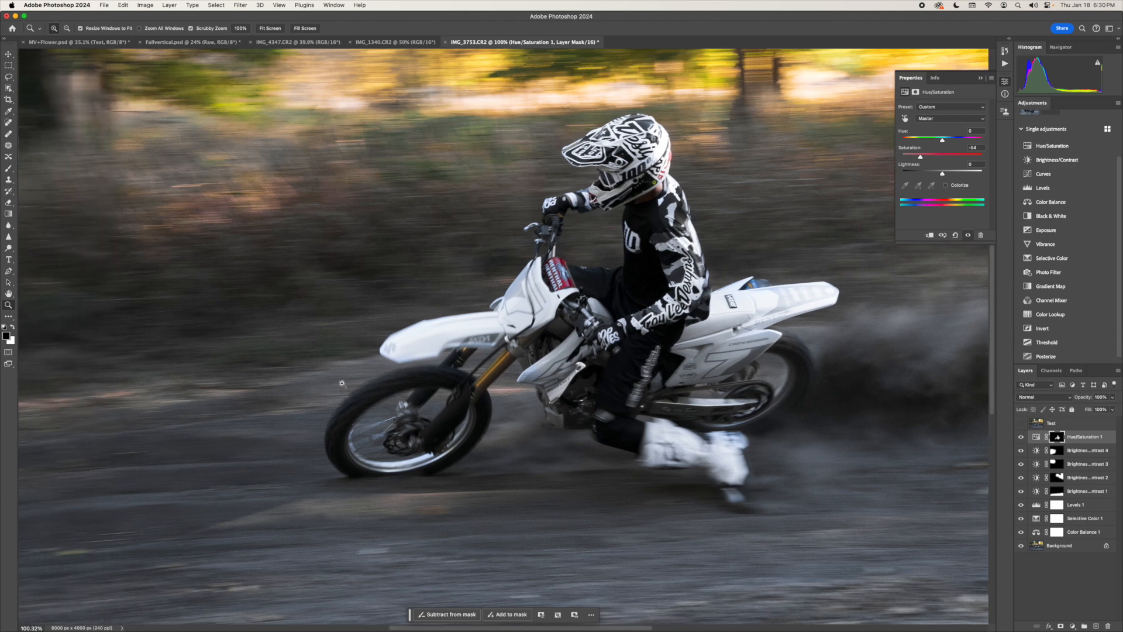
pyautogui.hscroll(-5, 348, 386)
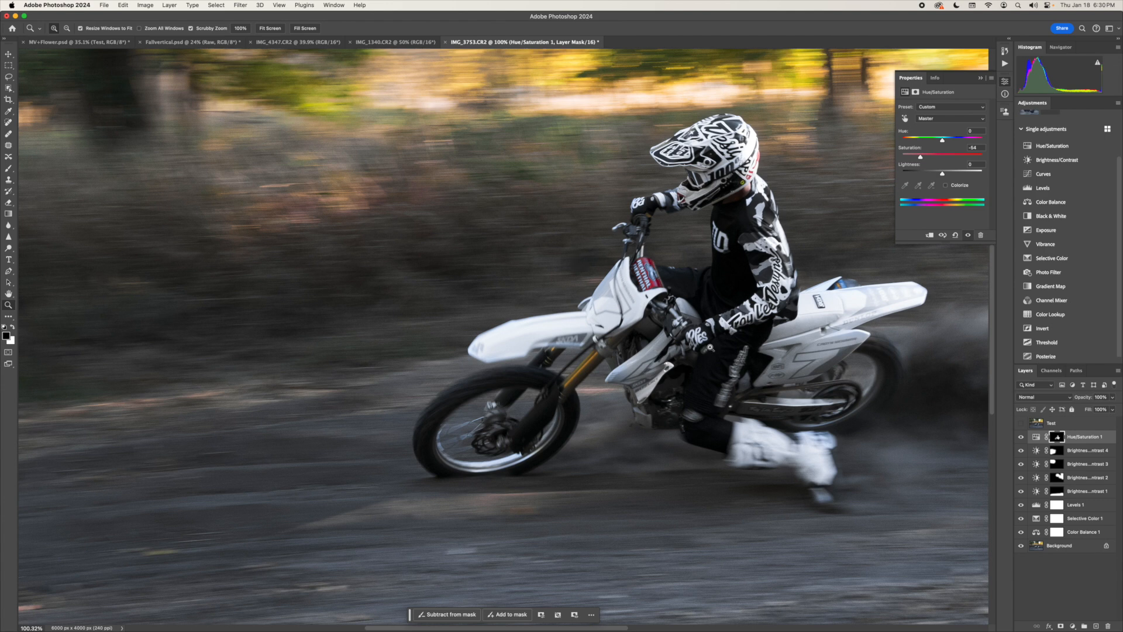
pyautogui.hscroll(5, 733, 355)
pyautogui.hscroll(3, 733, 355)
pyautogui.moveTo(668, 336); pyautogui.dragTo(645, 354)
pyautogui.press('super+0')
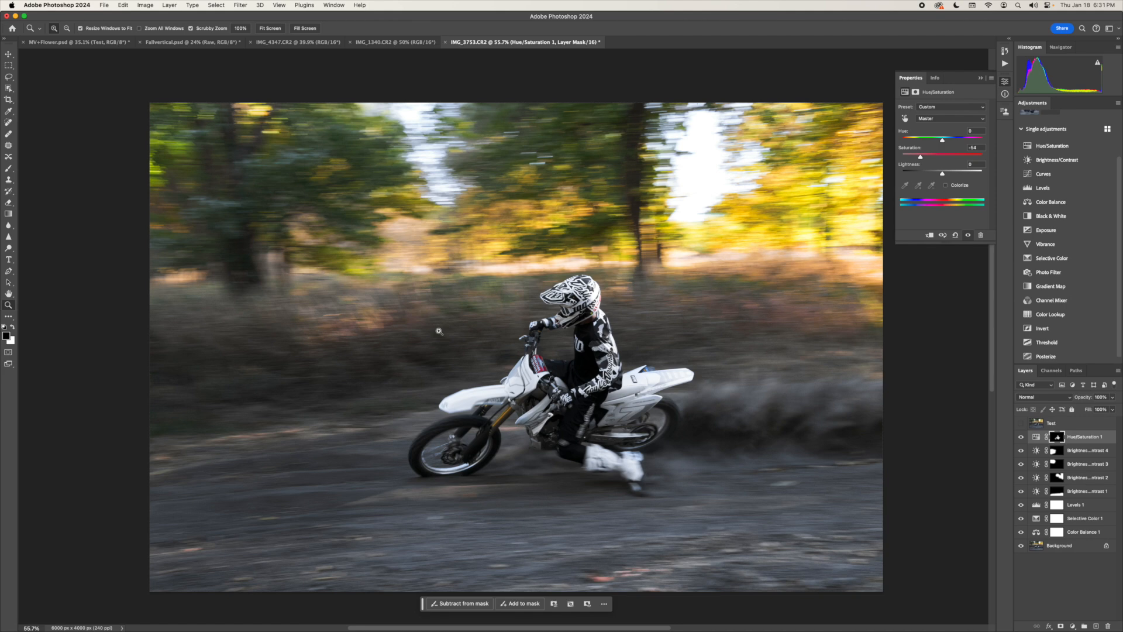
pyautogui.scroll(10, 437, 329)
pyautogui.hscroll(-10, 437, 329)
pyautogui.scroll(-10, 433, 325)
pyautogui.hscroll(10, 433, 325)
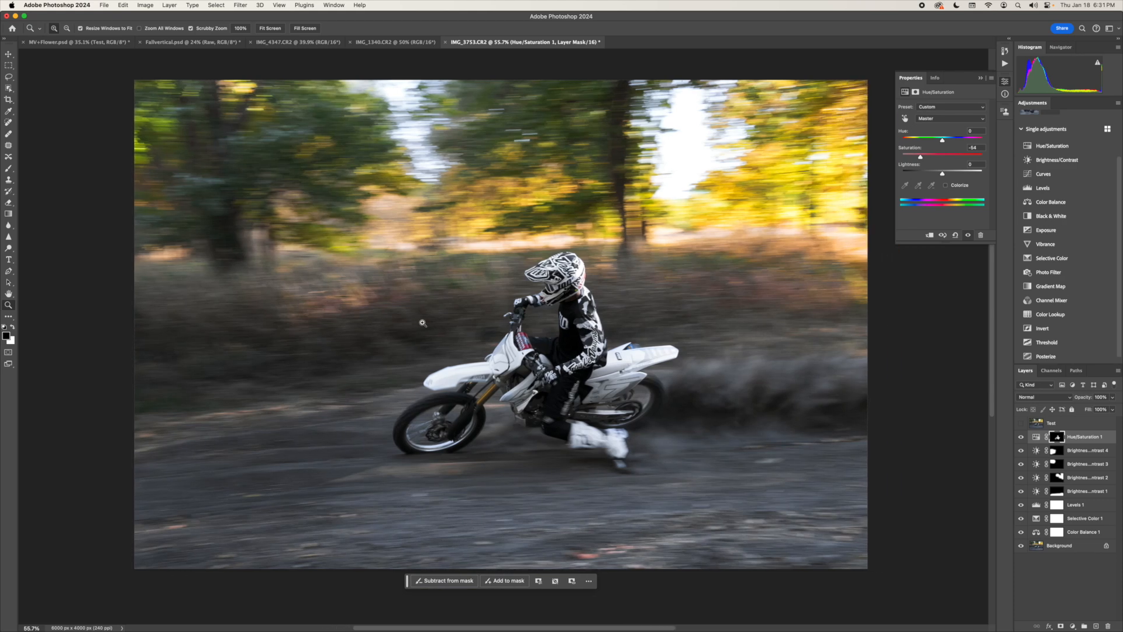
# - Add a Brightness/Contrast layer with slightly raised brightness, invert its mask, and paint white over the rear of the bike
pyautogui.click(1057, 165)
pyautogui.moveTo(943, 134); pyautogui.dragTo(944, 134)
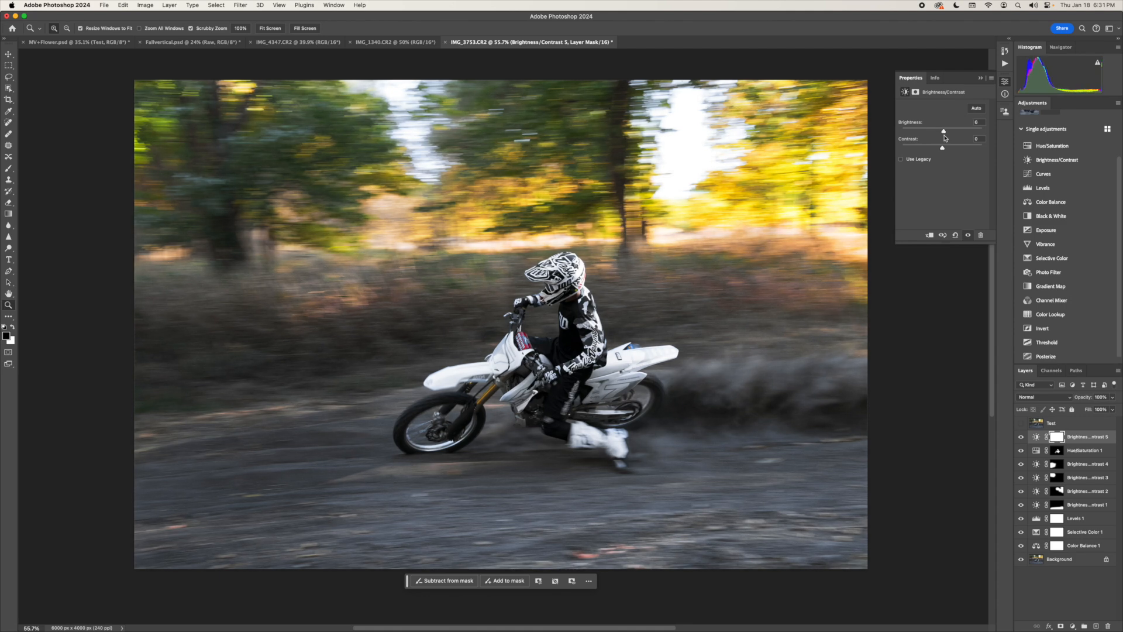
pyautogui.press('super+i')
pyautogui.press('b')
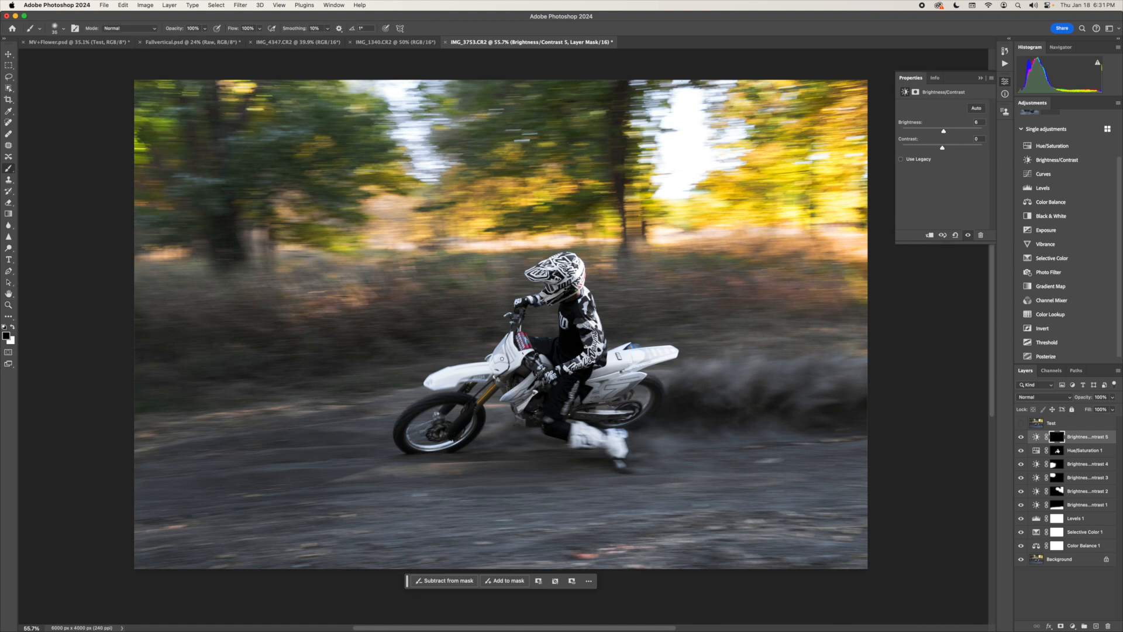
pyautogui.press('x')
pyautogui.moveTo(627, 386); pyautogui.dragTo(597, 401)
# - Add a Brightness/Contrast layer with contrast 41, invert its mask to black, and enlarge the white brush for local painting
pyautogui.click(1056, 160)
pyautogui.moveTo(943, 151); pyautogui.dragTo(959, 154)
pyautogui.press('super+i')
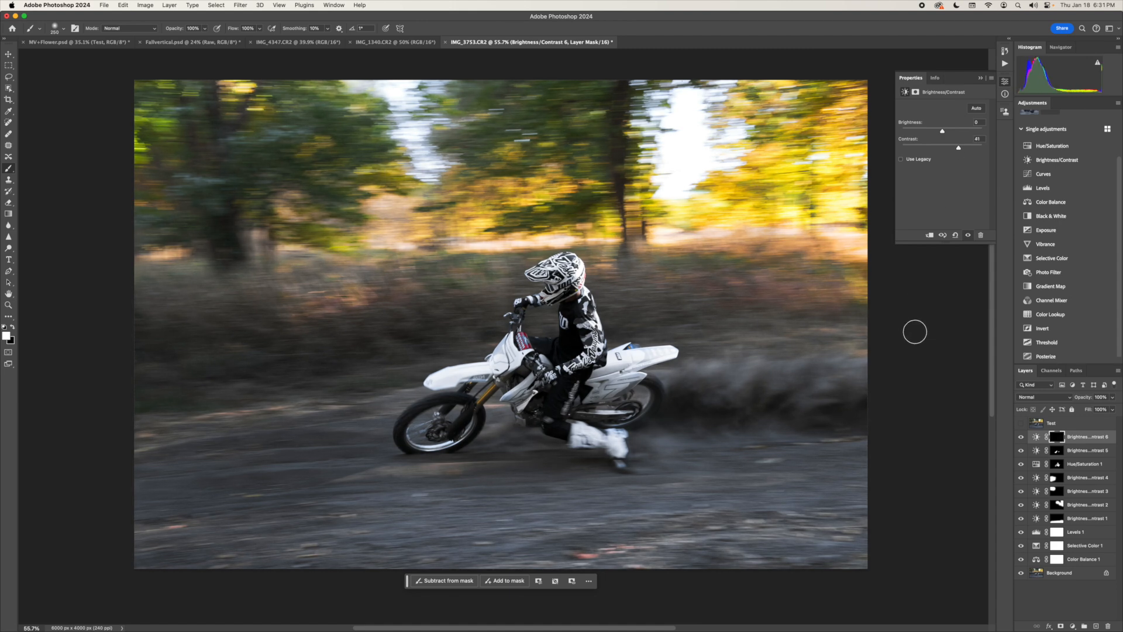
pyautogui.press(']')
pyautogui.press(']')
pyautogui.press(']')
pyautogui.press(']')
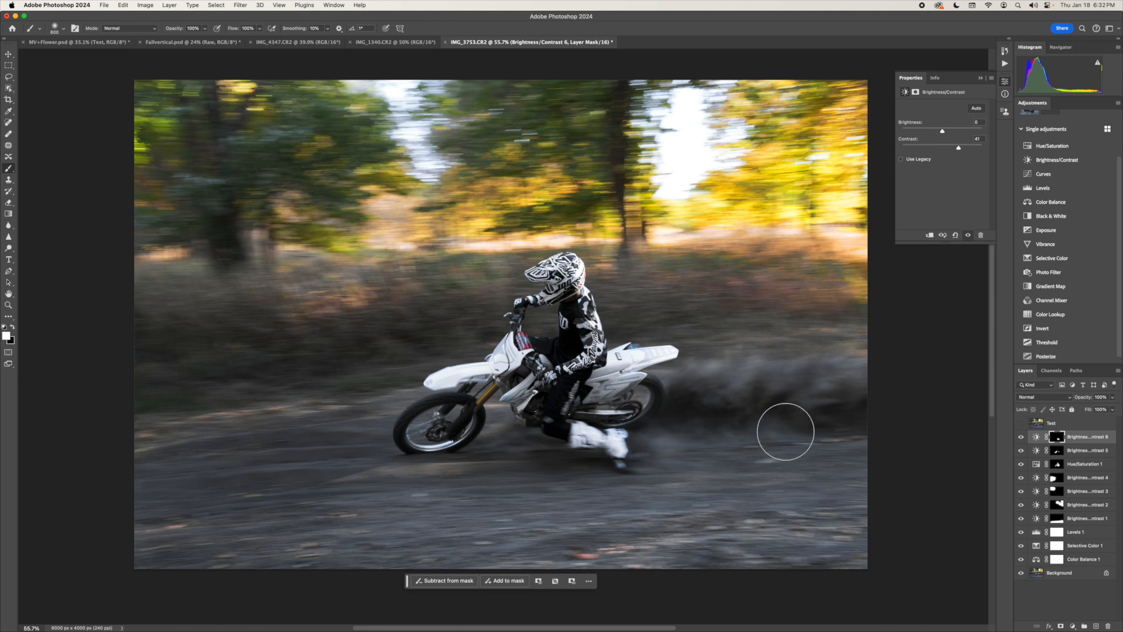
# - Add a Brightness/Contrast layer with brightness -17, invert its mask, and paint white over the background around the bike with progressively smaller brushes
pyautogui.click(1053, 160)
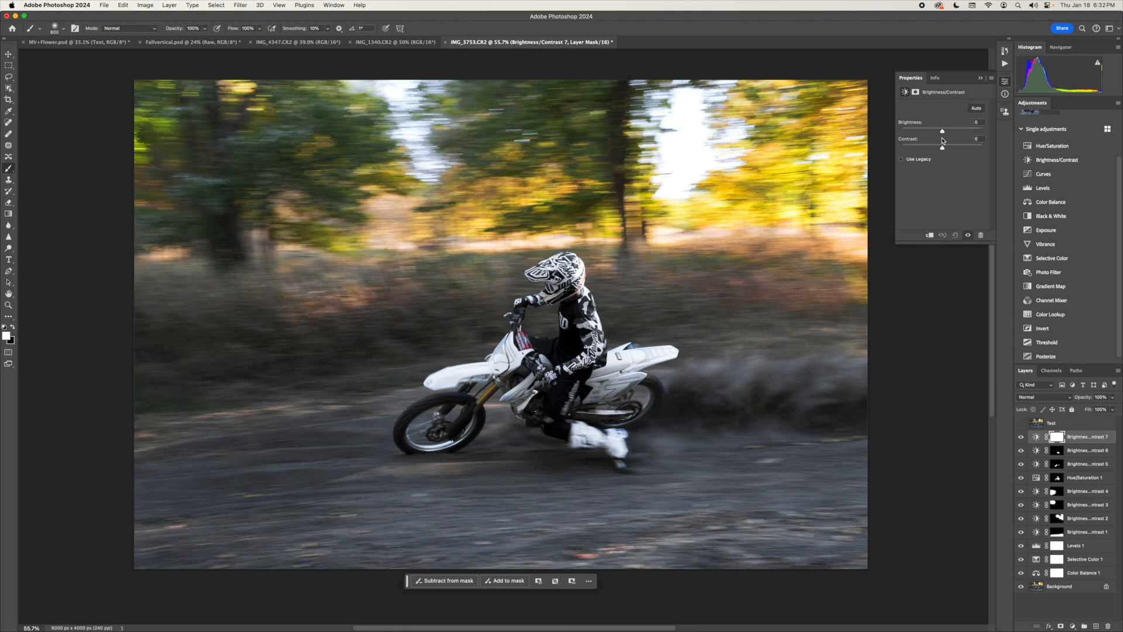
pyautogui.moveTo(941, 133); pyautogui.dragTo(938, 136)
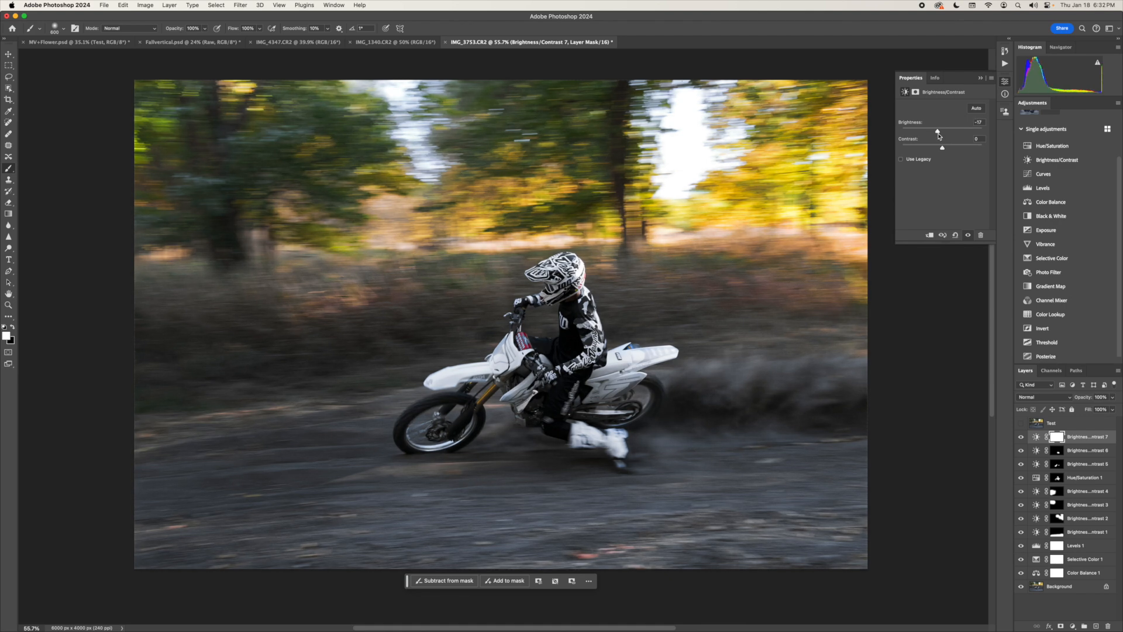
pyautogui.press('super+i')
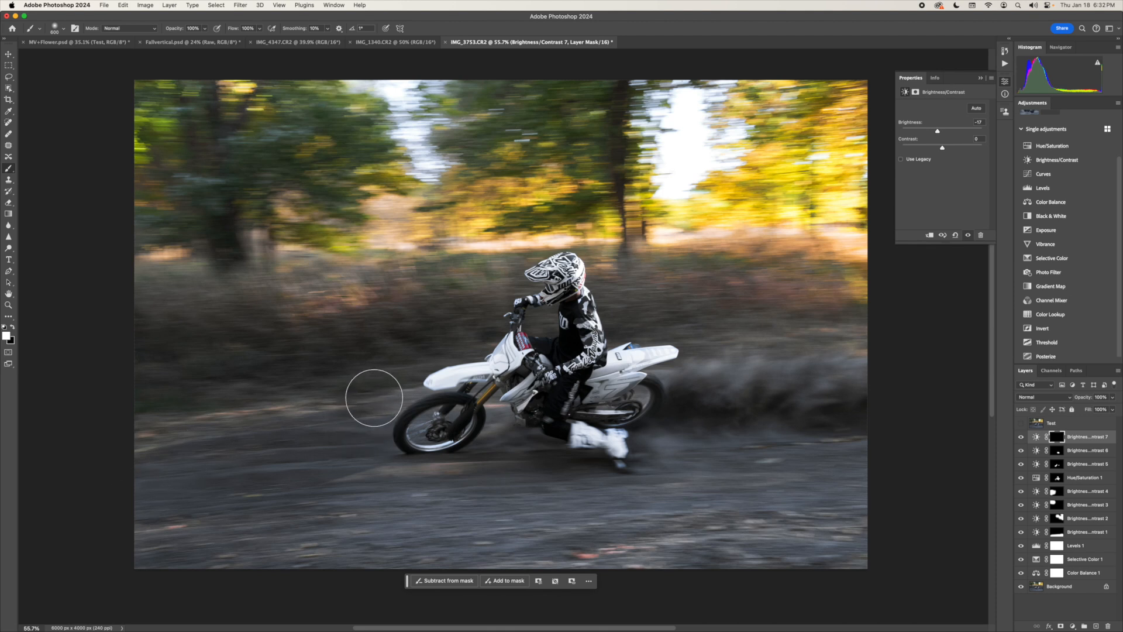
pyautogui.moveTo(446, 333); pyautogui.dragTo(435, 337)
pyautogui.press('[')
pyautogui.press('[')
pyautogui.press('[')
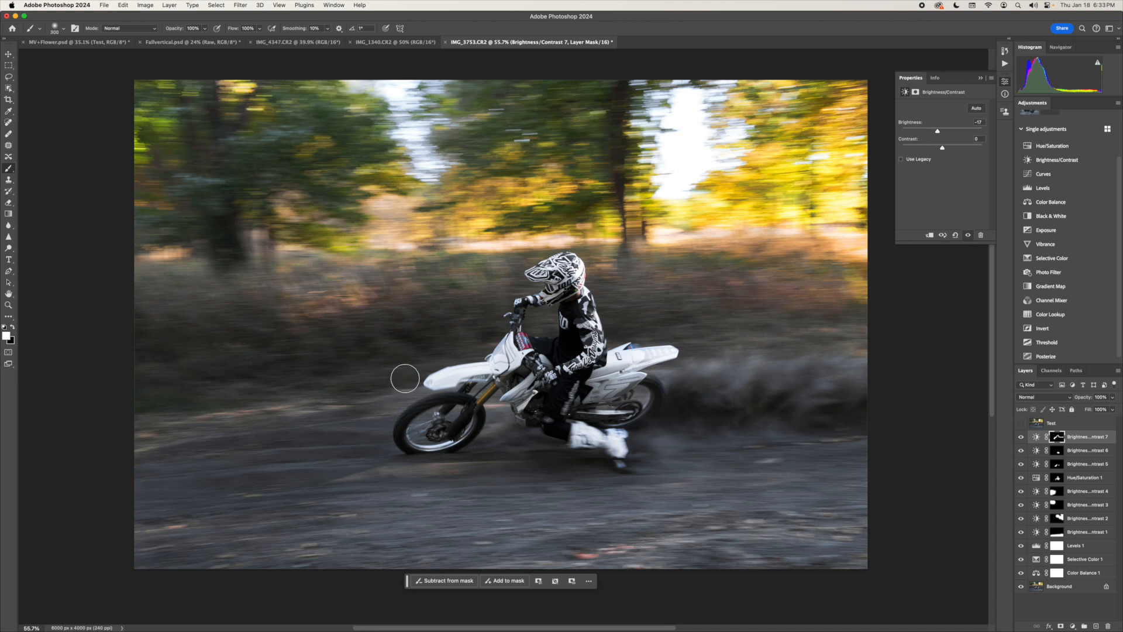
# - Toggle the newest Brightness/Contrast layer on and off to compare the darkened background around the bike
pyautogui.click(1021, 438)
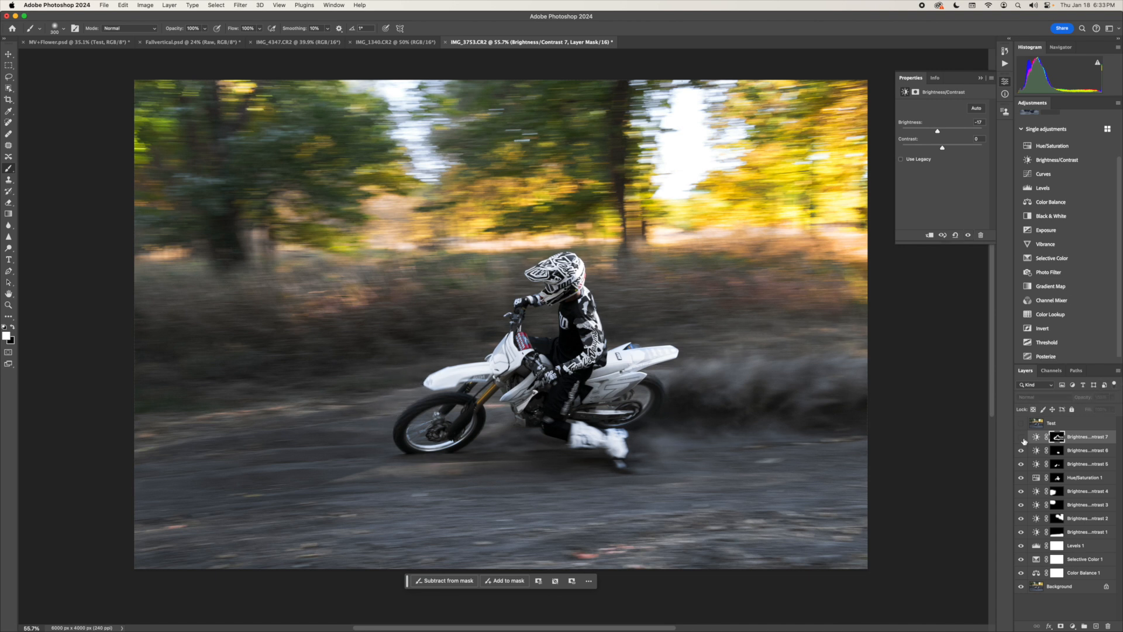
pyautogui.click(1021, 438)
pyautogui.click(1021, 438)
pyautogui.click(1021, 438)
pyautogui.click(1021, 438)
pyautogui.click(1021, 438)
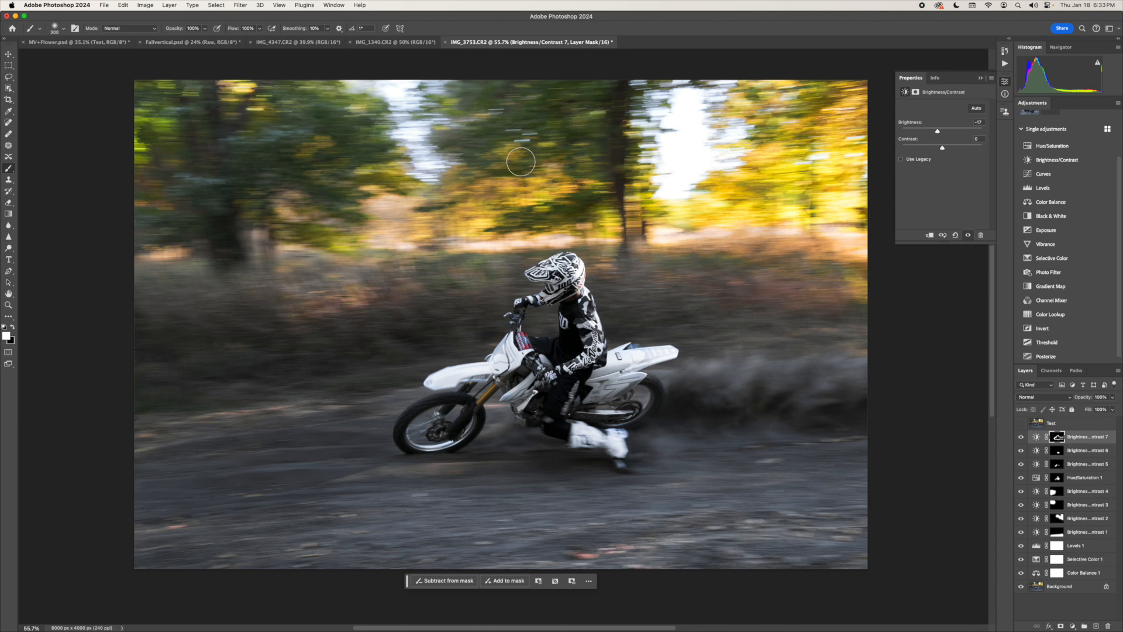
# - Add a Brightness/Contrast layer with contrast 28, invert its mask, and paint white across the dirt foreground with a large brush
pyautogui.click(1056, 160)
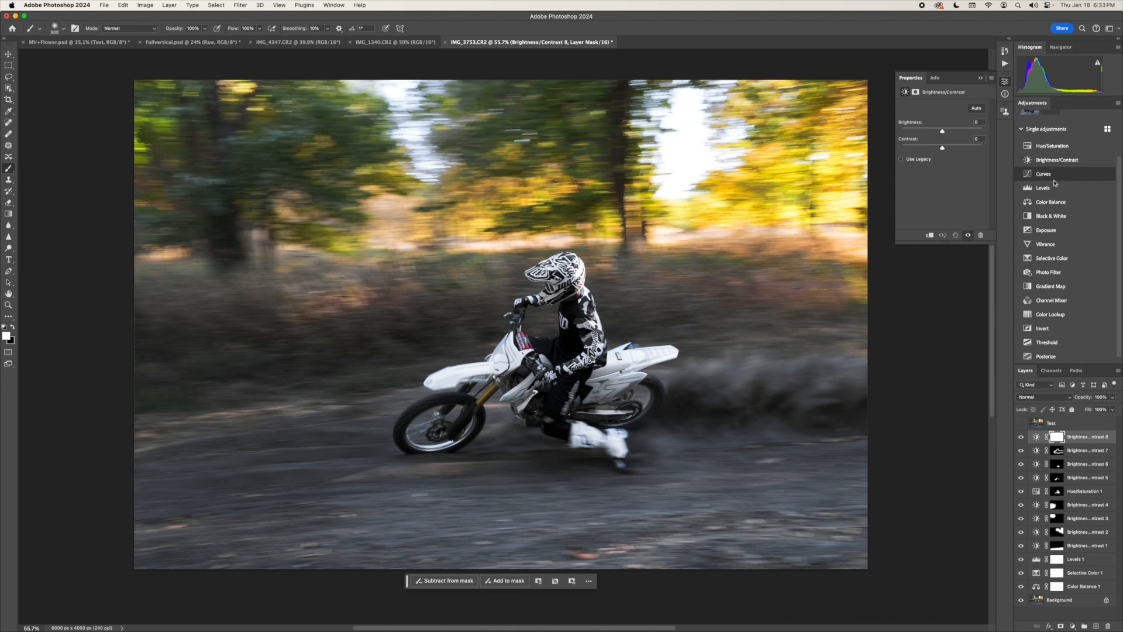
pyautogui.moveTo(944, 151); pyautogui.dragTo(954, 154)
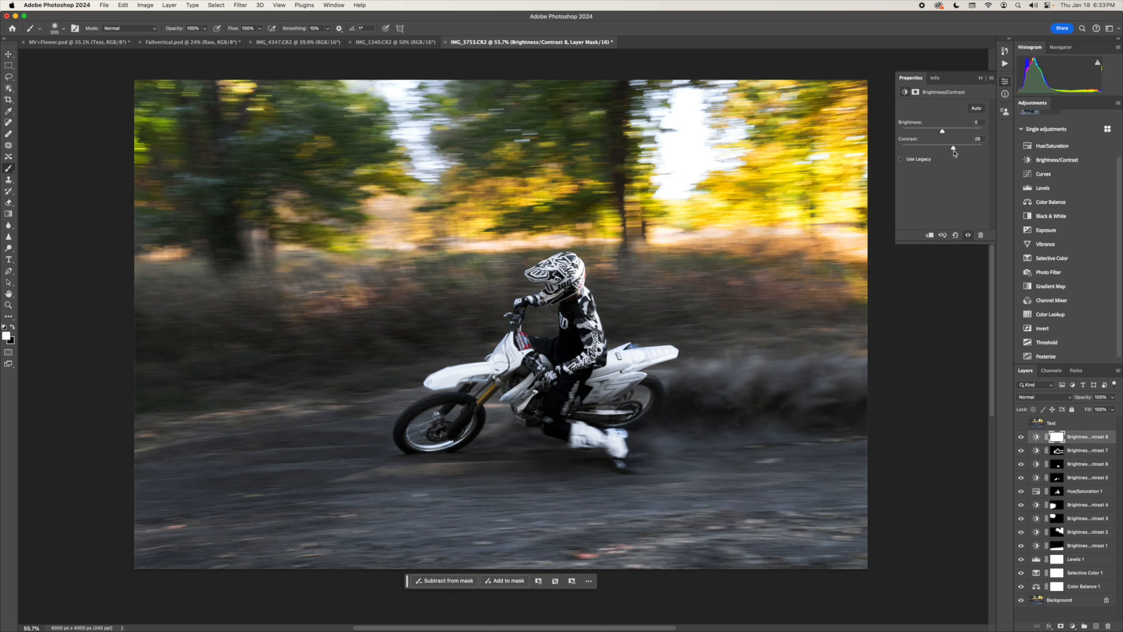
pyautogui.press('super+i')
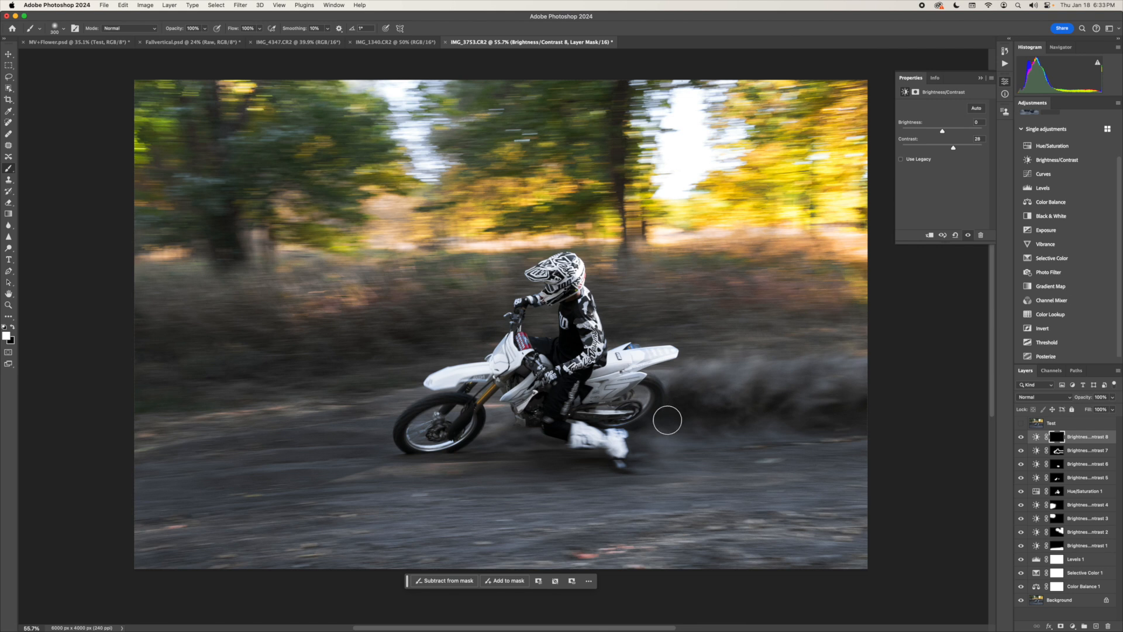
pyautogui.press(']')
pyautogui.press(']')
pyautogui.press(']')
pyautogui.press(']')
pyautogui.press(']')
pyautogui.press(']')
pyautogui.press(']')
pyautogui.press(']')
pyautogui.press(']')
pyautogui.press(']')
pyautogui.press(']')
pyautogui.press(']')
pyautogui.press(']')
pyautogui.press(']')
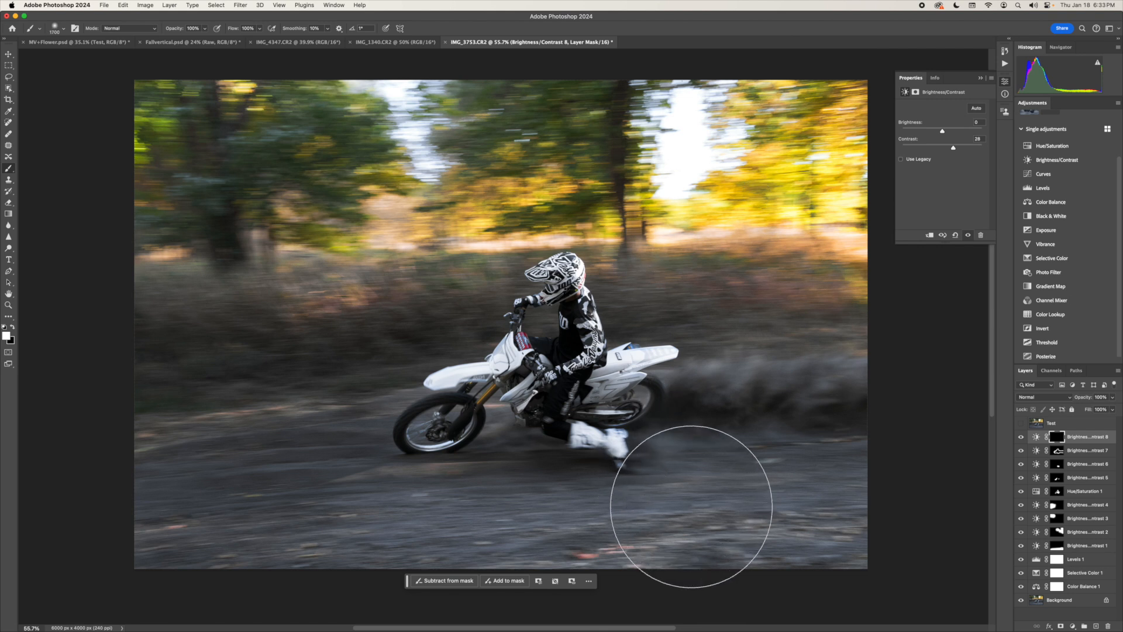
pyautogui.moveTo(342, 547)
pyautogui.mouseDown()
pyautogui.moveTo(213, 555)
pyautogui.moveTo(206, 532)
pyautogui.moveTo(270, 504)
pyautogui.mouseUp()
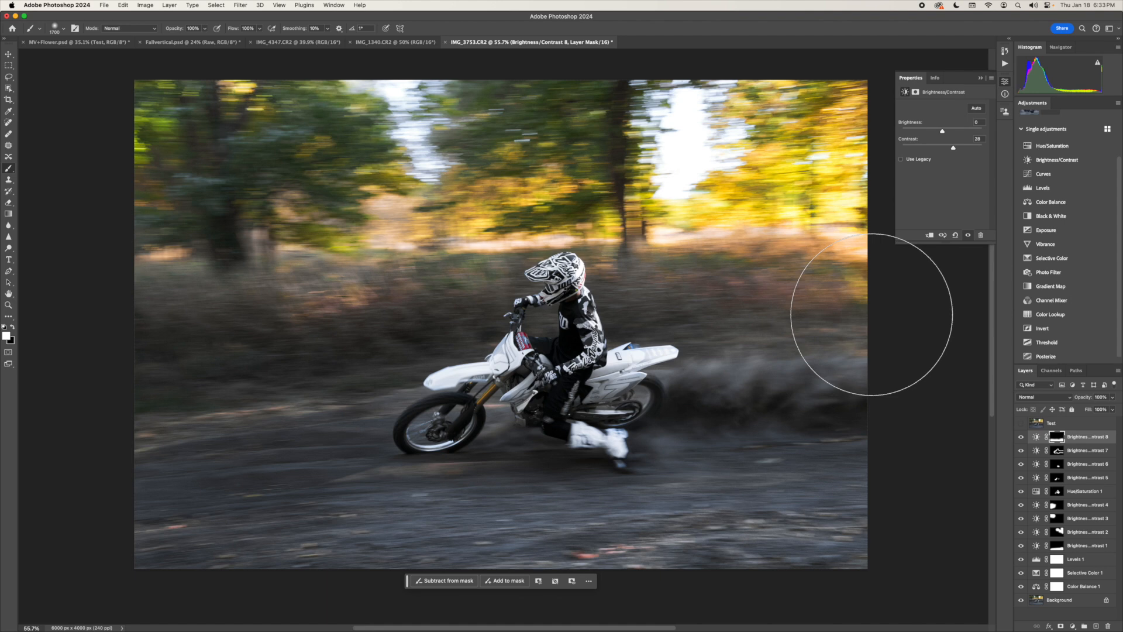
# - Add another Brightness/Contrast layer with raised contrast, invert its mask, and paint white over the blurred brush on both sides of the rider
pyautogui.click(1073, 164)
pyautogui.moveTo(941, 147); pyautogui.dragTo(955, 150)
pyautogui.press('super+i')
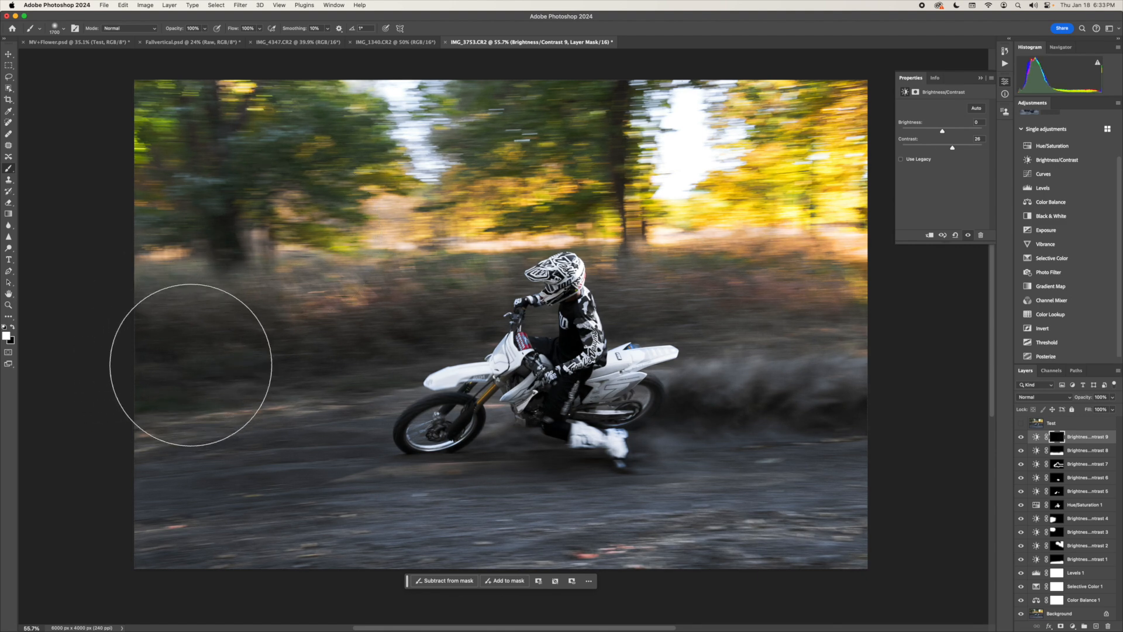
pyautogui.press('[')
pyautogui.press('[')
pyautogui.press('[')
pyautogui.press('[')
pyautogui.press('[')
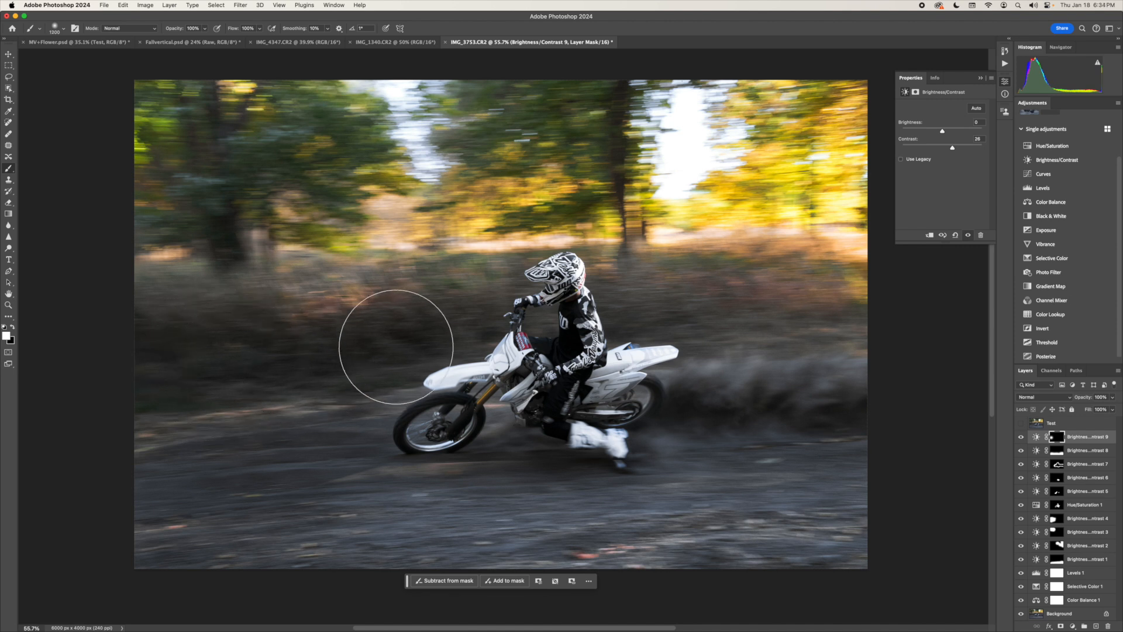
pyautogui.press('[')
pyautogui.press('[')
pyautogui.press('[')
pyautogui.press('[')
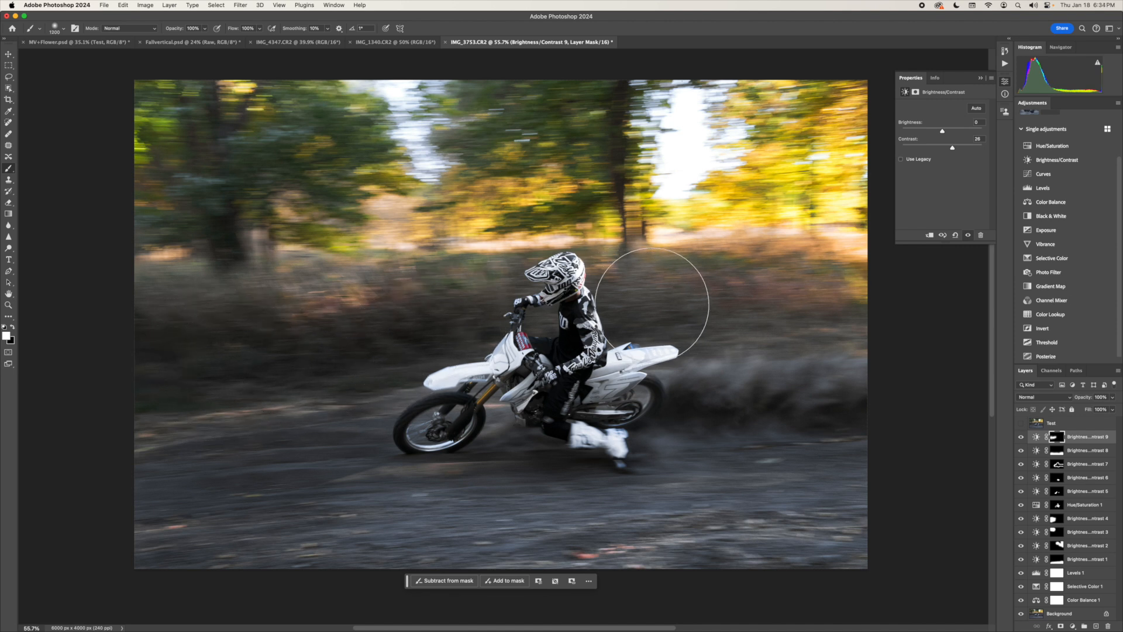
pyautogui.moveTo(711, 306); pyautogui.dragTo(923, 307)
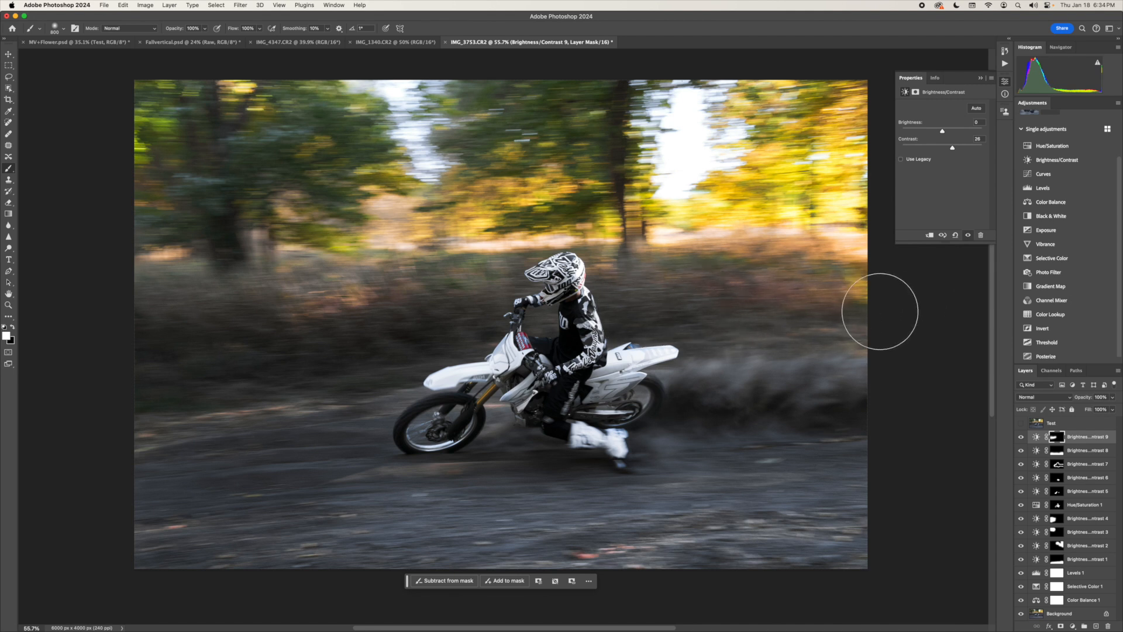
# - Toggle the top image layer on and off repeatedly to compare the photo before and after the adjustments
pyautogui.scroll(1, 957, 468)
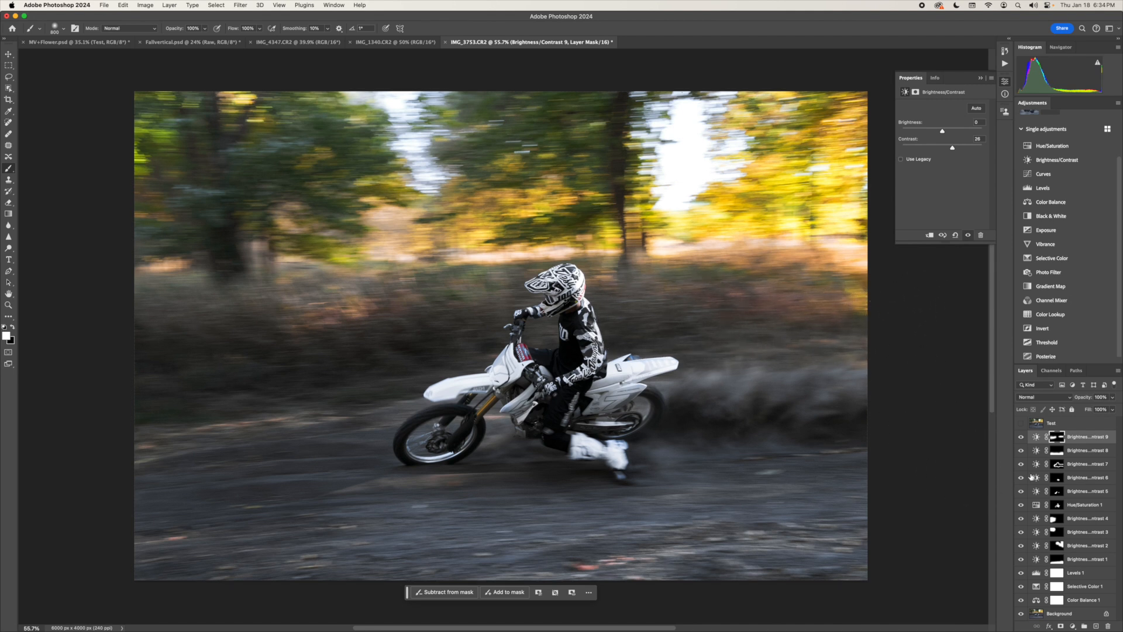
pyautogui.click(1021, 424)
pyautogui.click(1021, 424)
pyautogui.click(1021, 423)
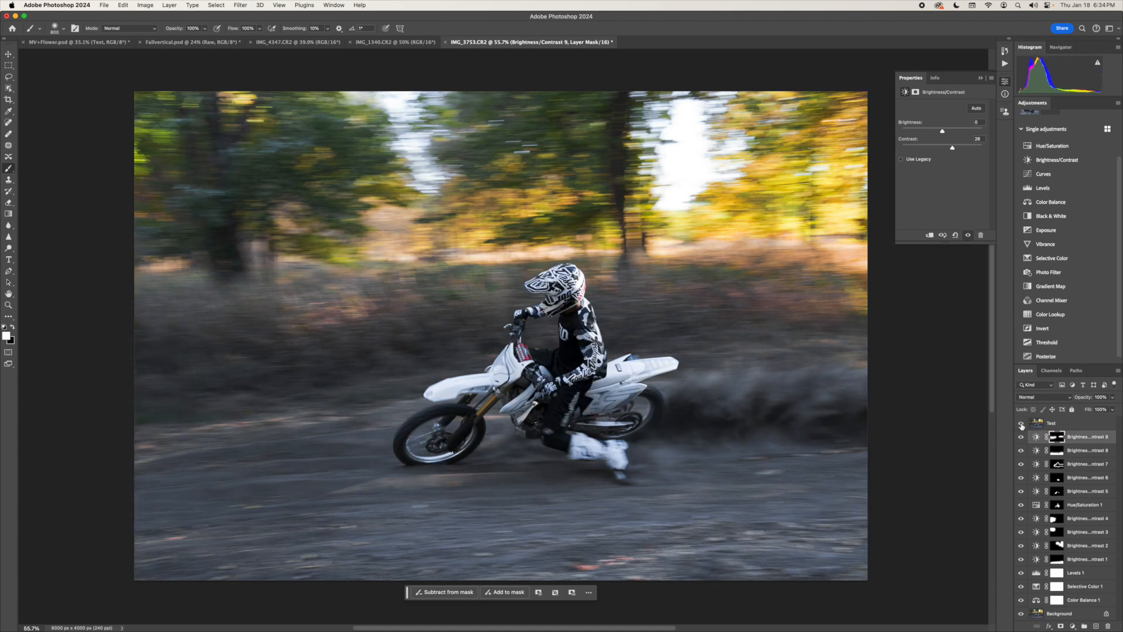
pyautogui.click(1021, 424)
pyautogui.click(1022, 424)
pyautogui.click(1021, 424)
pyautogui.click(1021, 424)
pyautogui.click(1021, 424)
pyautogui.click(1021, 424)
pyautogui.click(1022, 424)
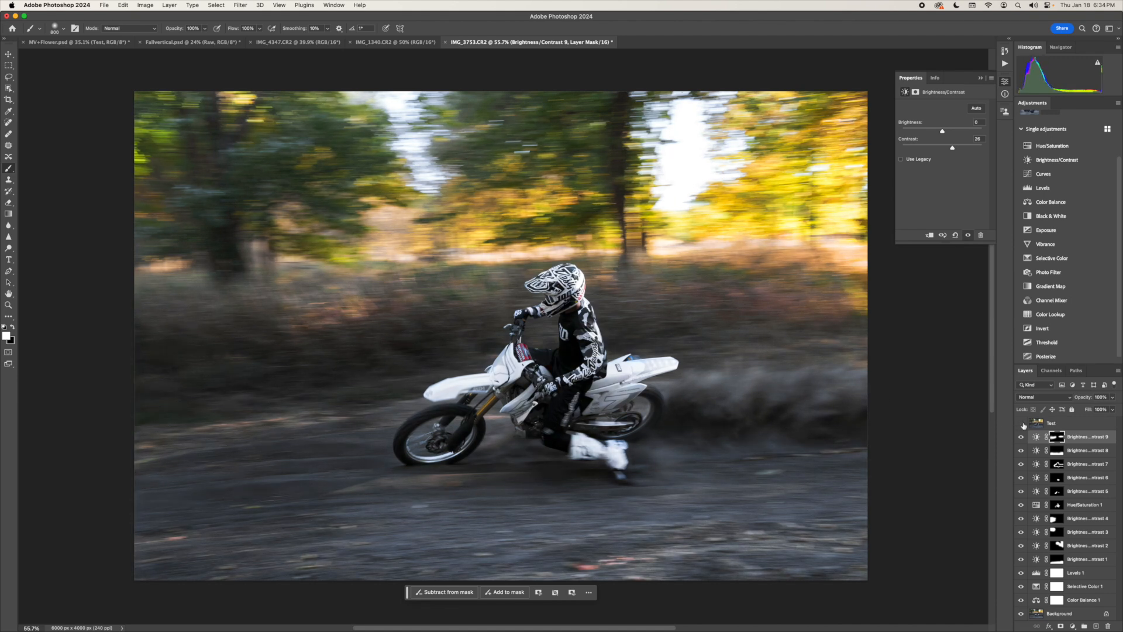
pyautogui.click(1021, 424)
pyautogui.click(1022, 424)
pyautogui.click(1021, 424)
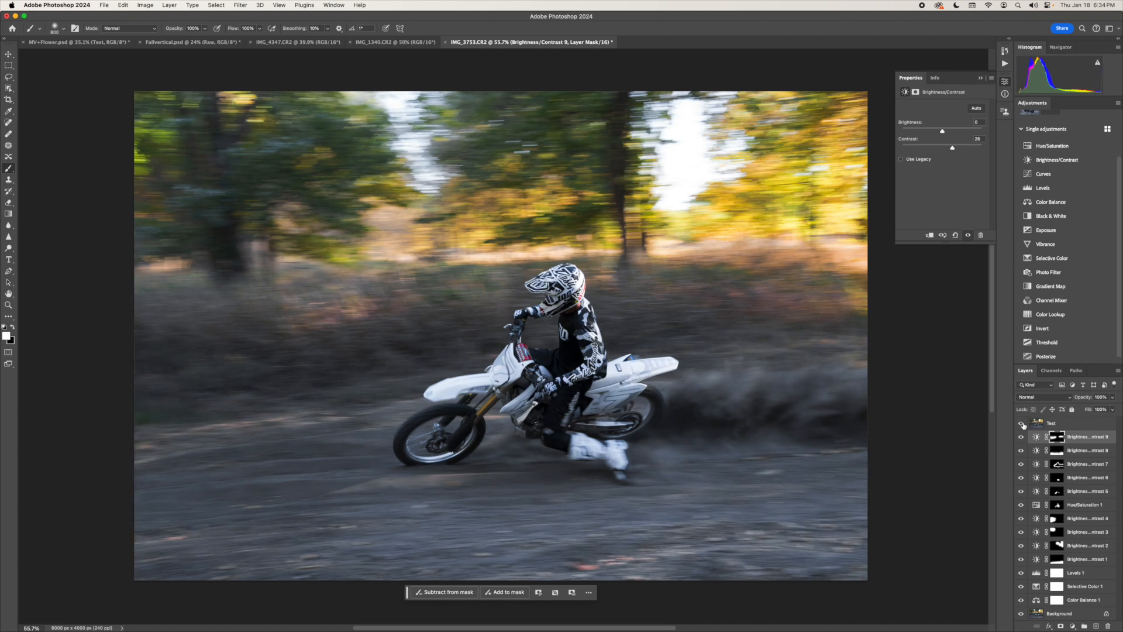
pyautogui.click(1021, 424)
pyautogui.click(1022, 424)
pyautogui.click(1022, 423)
pyautogui.click(1021, 424)
pyautogui.click(1021, 424)
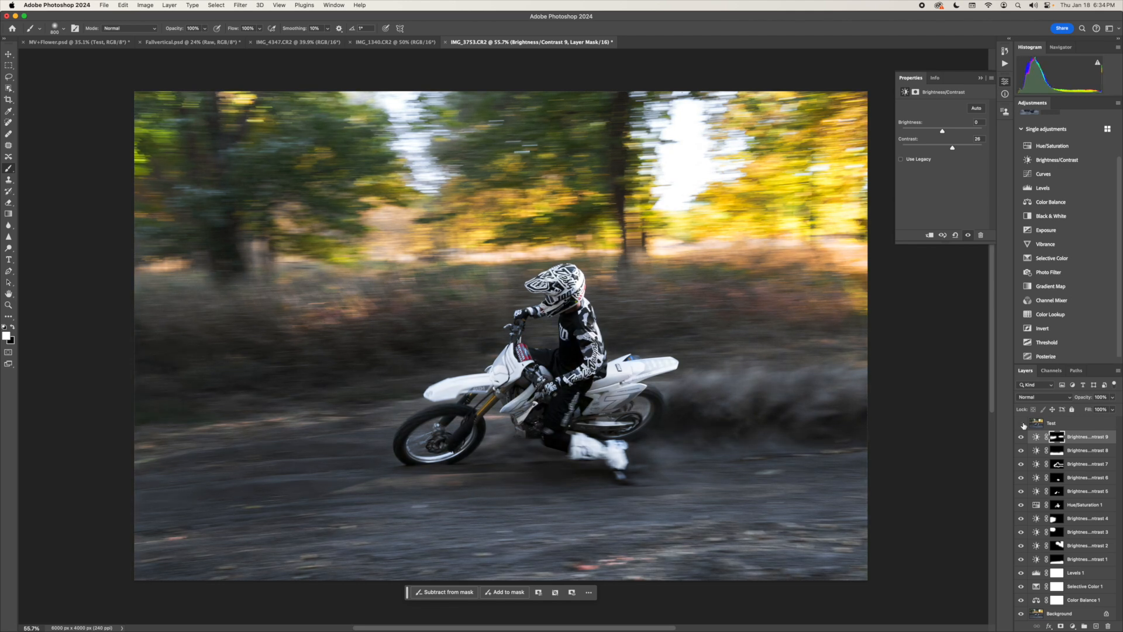
pyautogui.click(1021, 424)
# - Add a Brightness/Contrast layer with brightness 25, invert its mask, and paint white over the sky gap between the left trees
pyautogui.click(1044, 159)
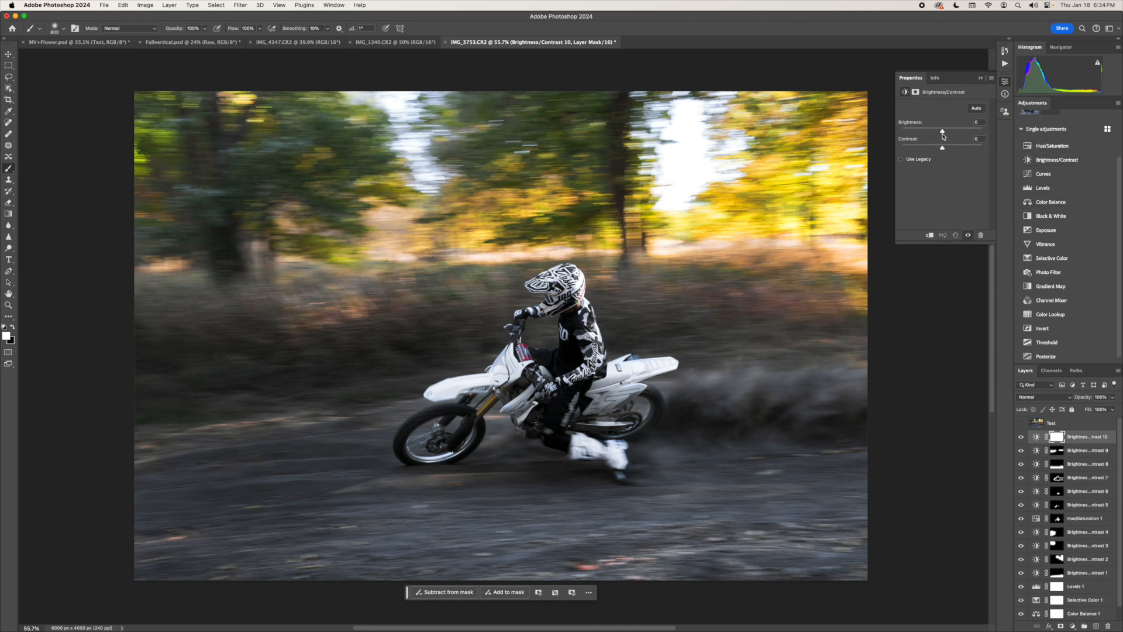
pyautogui.moveTo(943, 132); pyautogui.dragTo(949, 134)
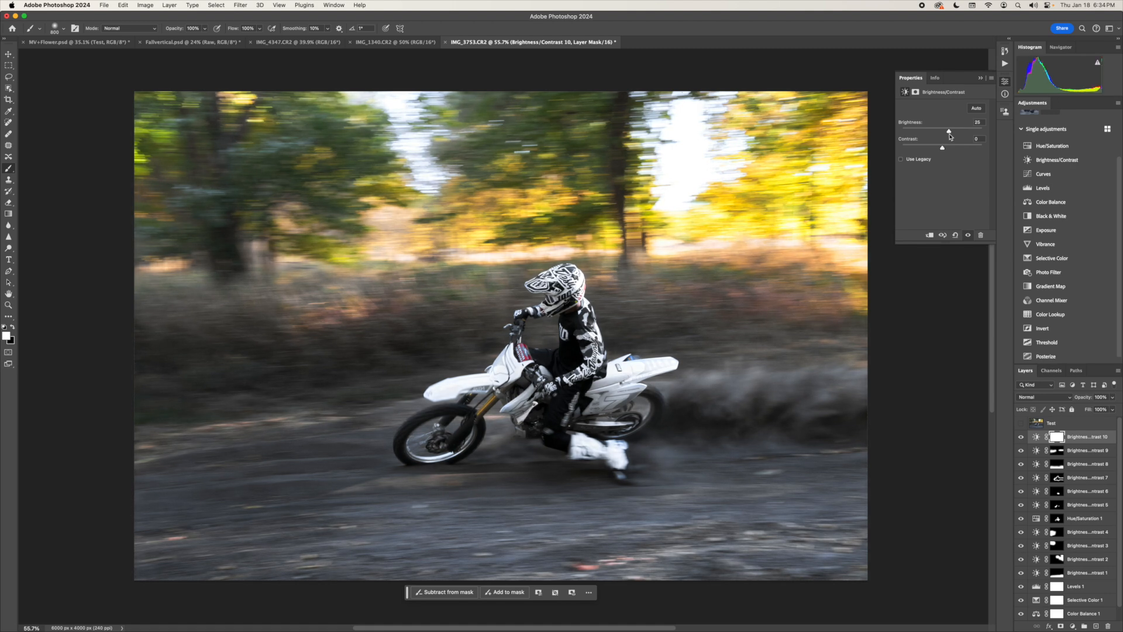
pyautogui.press('super+i')
pyautogui.moveTo(386, 95)
pyautogui.mouseDown()
pyautogui.moveTo(417, 123)
pyautogui.moveTo(417, 183)
pyautogui.moveTo(430, 194)
pyautogui.mouseUp()
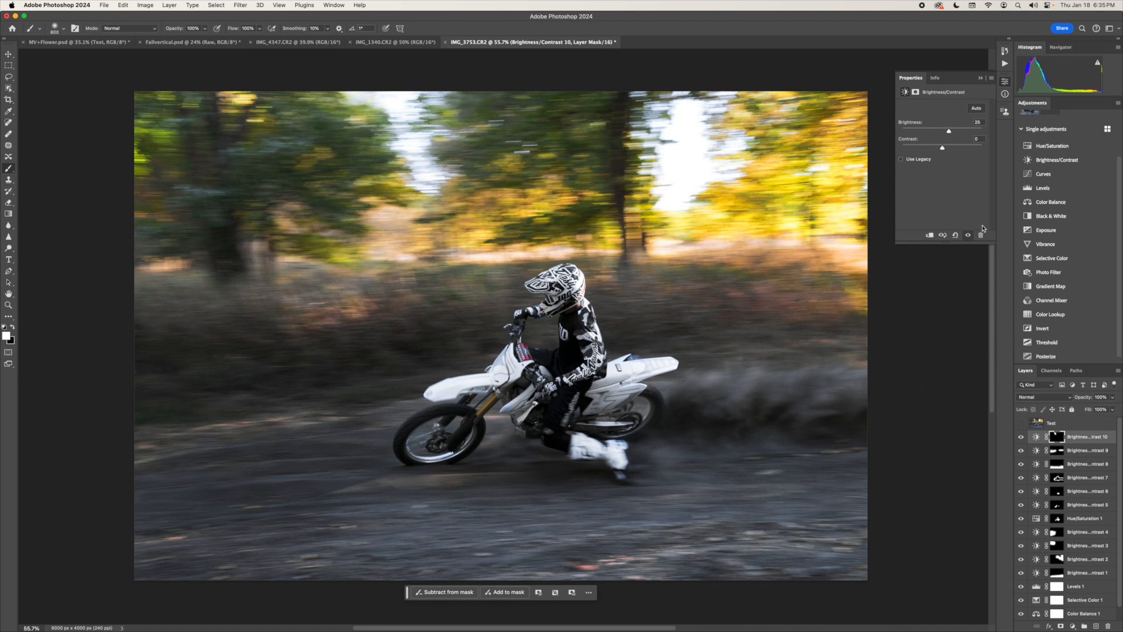
# - Add a Brightness/Contrast layer with brightness 30 and a black mask, and paint white over the area behind the bike
pyautogui.click(1071, 160)
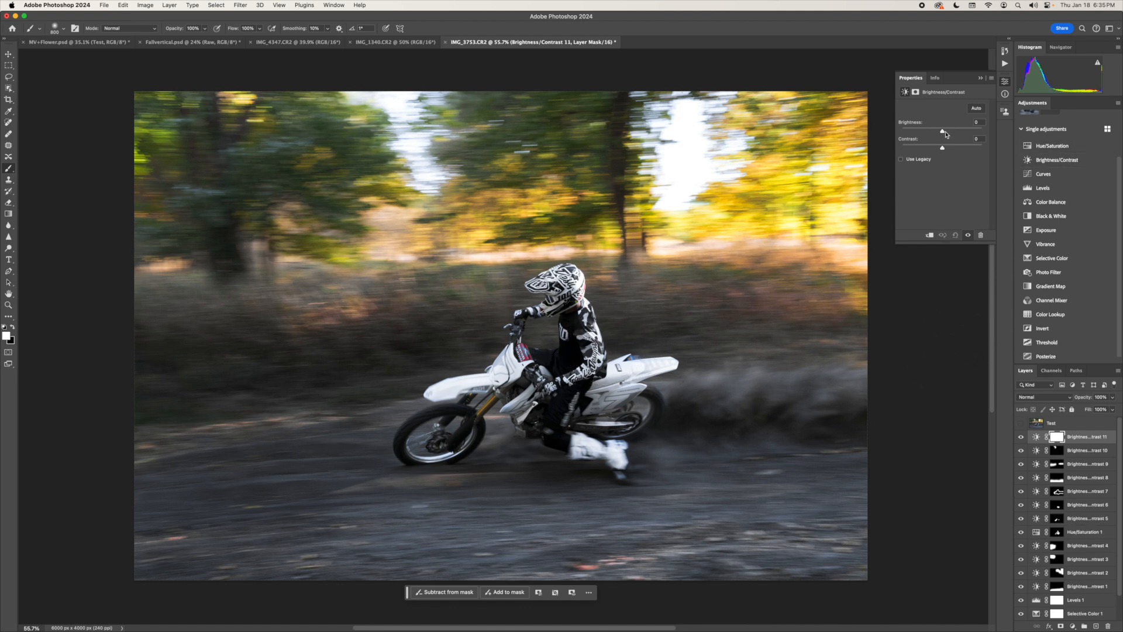
pyautogui.moveTo(946, 135); pyautogui.dragTo(950, 136)
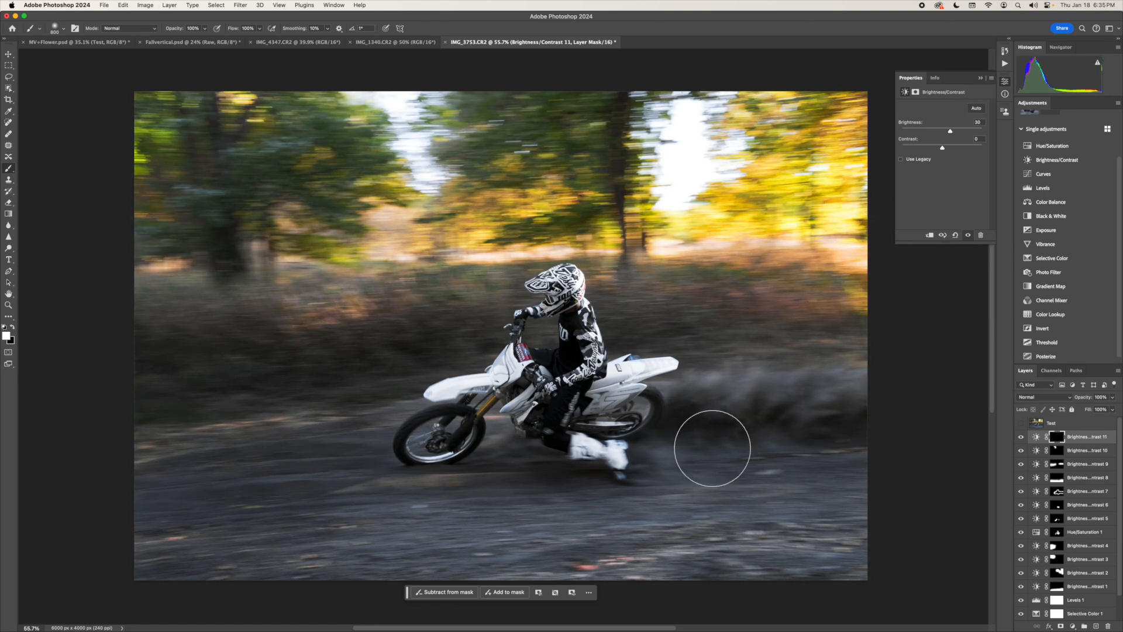
pyautogui.moveTo(697, 448)
pyautogui.mouseDown()
pyautogui.moveTo(900, 587)
pyautogui.moveTo(625, 453)
pyautogui.moveTo(691, 540)
pyautogui.mouseUp()
# - Compare the photo again with the top image layer on and off, and check the whole edited image
pyautogui.click(1022, 423)
pyautogui.click(1021, 423)
pyautogui.click(1021, 422)
pyautogui.click(1022, 423)
pyautogui.press('z')
pyautogui.moveTo(553, 295); pyautogui.dragTo(593, 342)
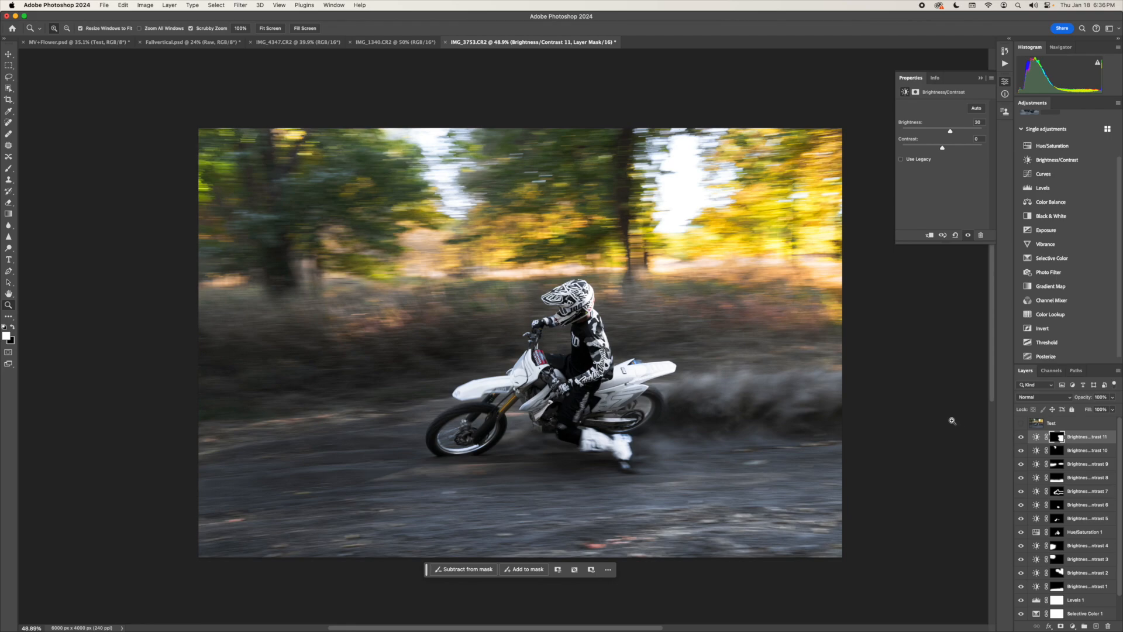